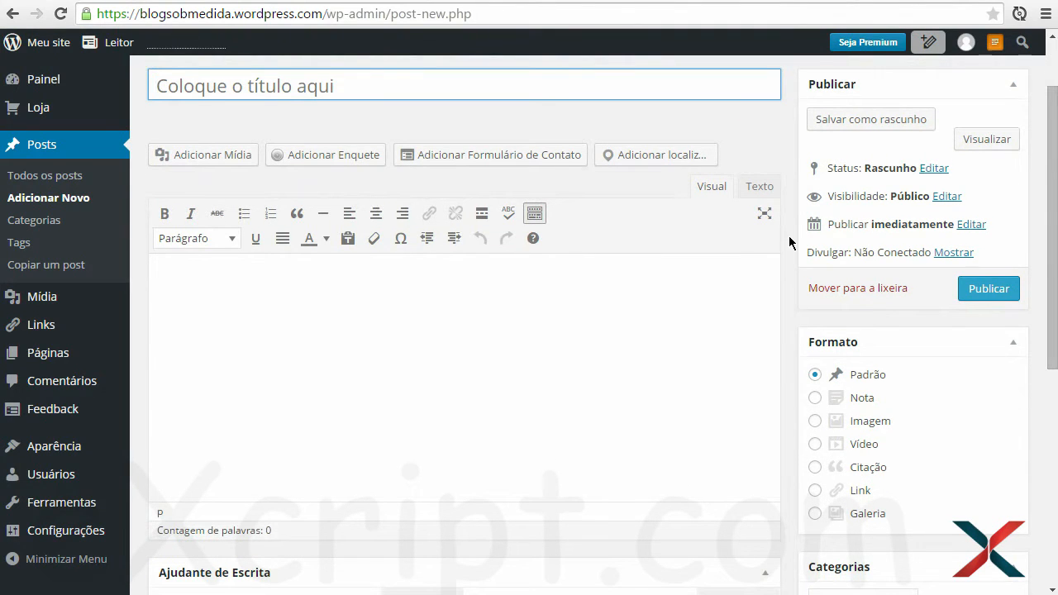
Title the new post "Inserção de Mídia" and open the dialog for adding media to its body
text(Inserção de Mídia)
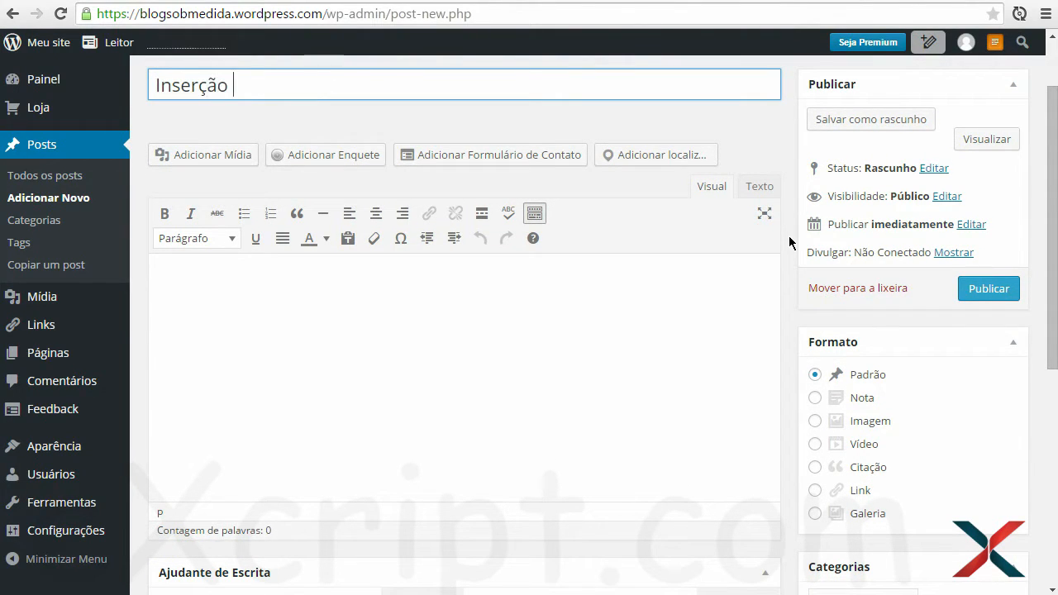
click(366, 361)
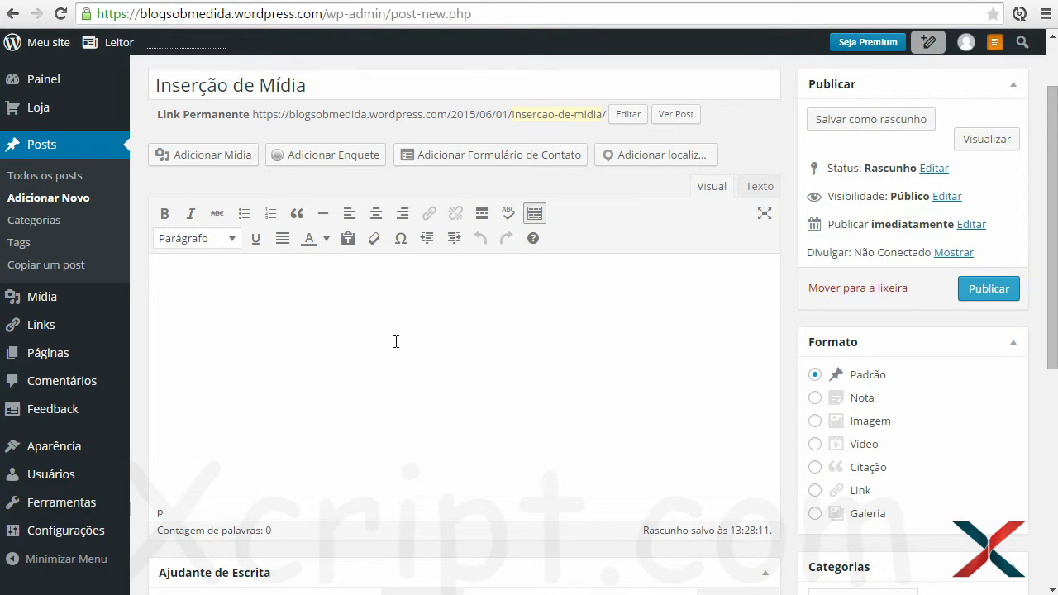
click(211, 158)
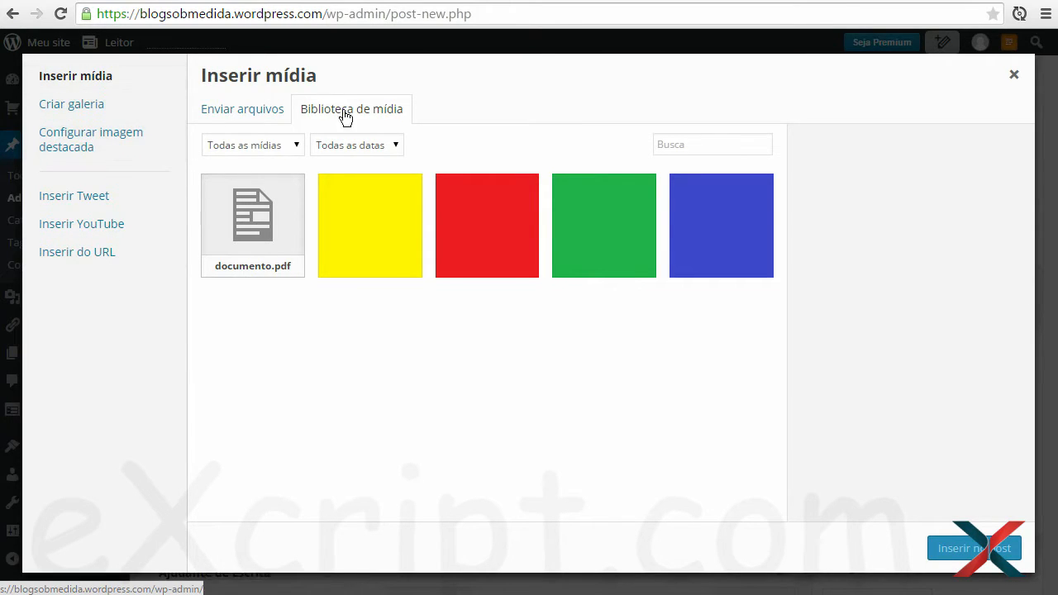
Compare the gallery creation and featured image sections with the media insertion section, ending back on media insertion
click(98, 108)
click(104, 140)
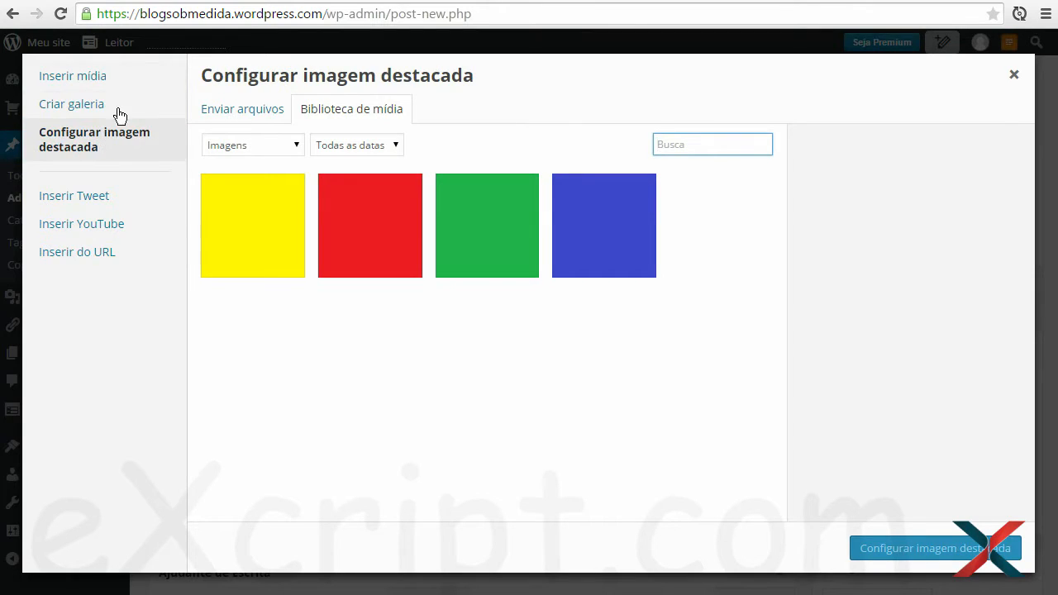
click(116, 108)
click(116, 84)
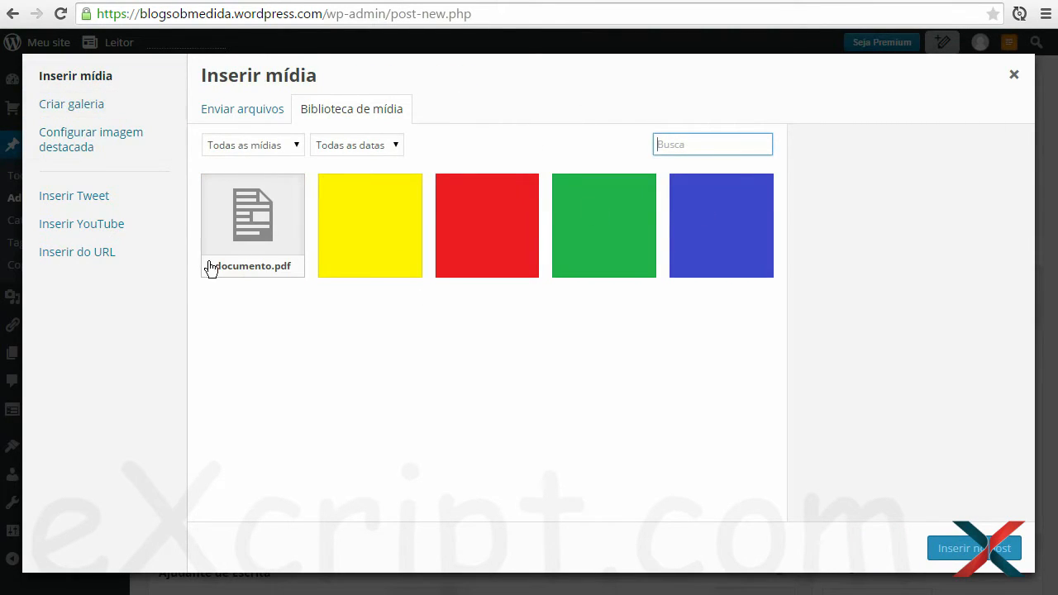
click(124, 108)
click(132, 143)
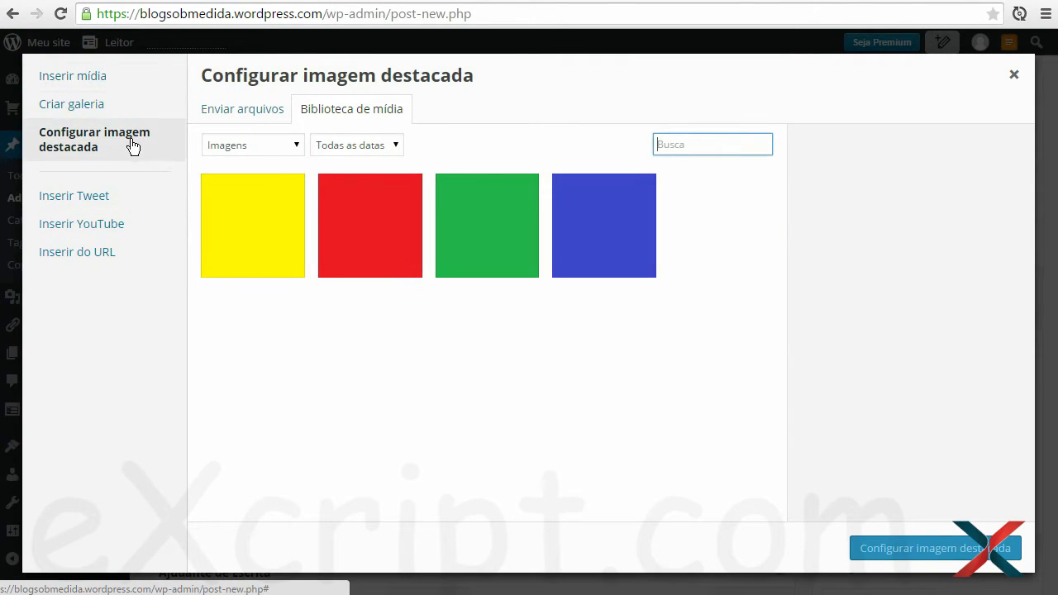
click(117, 116)
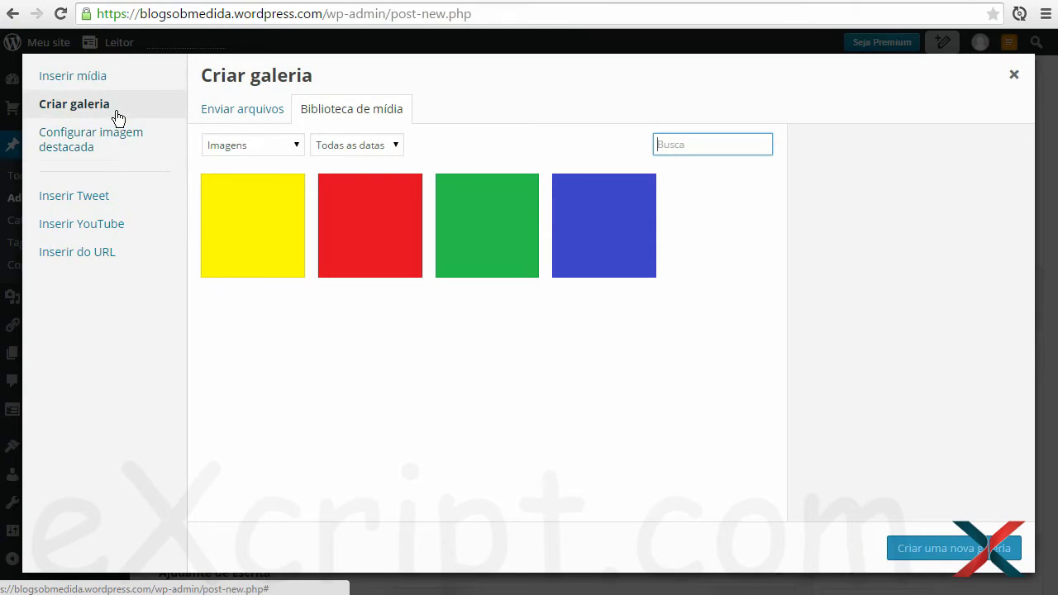
click(95, 76)
click(490, 487)
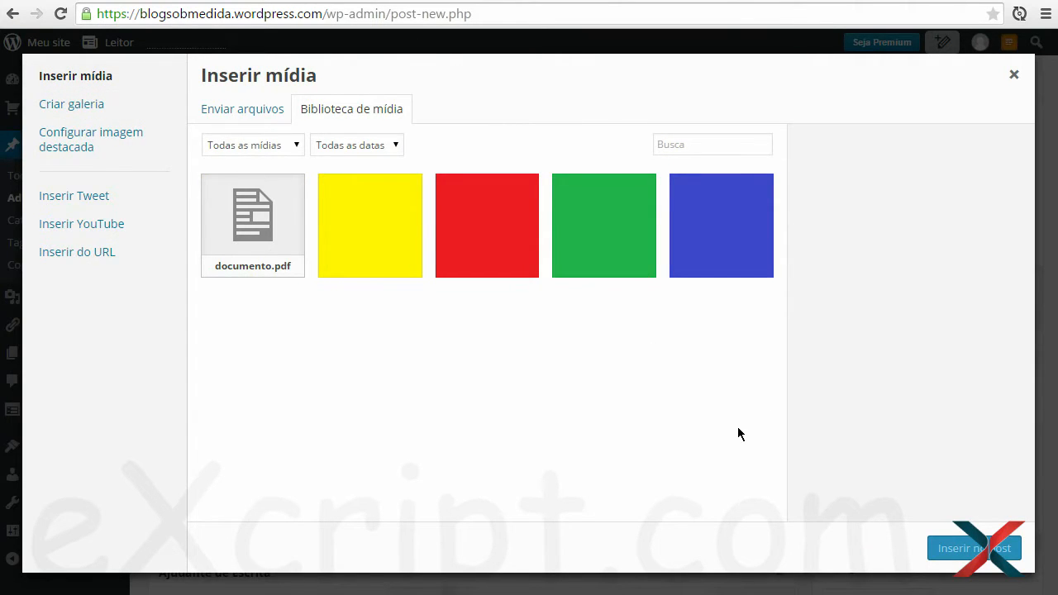
Review the file upload options and return to the media library
click(251, 118)
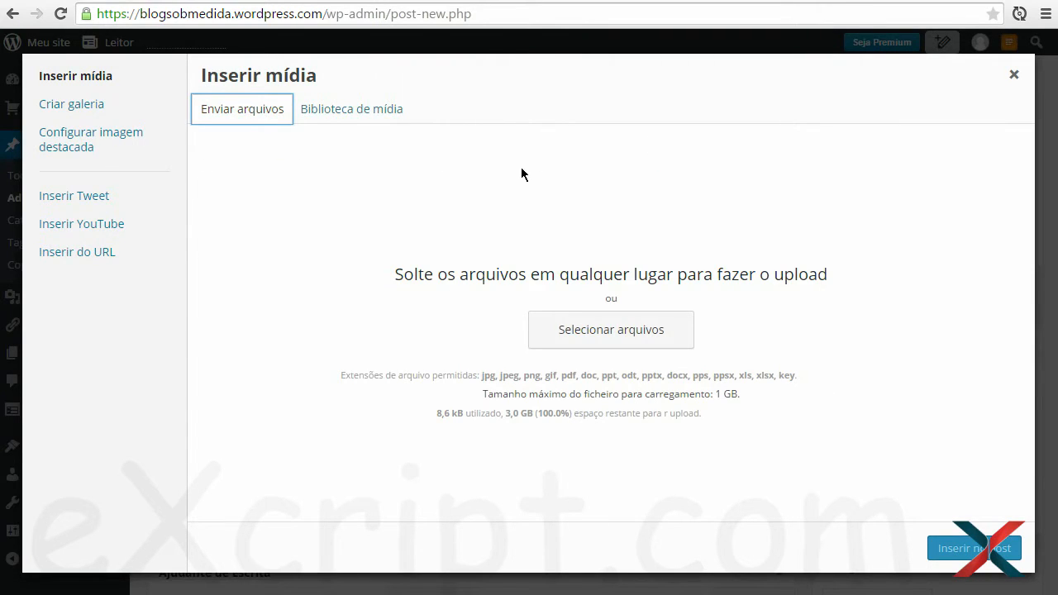
click(365, 111)
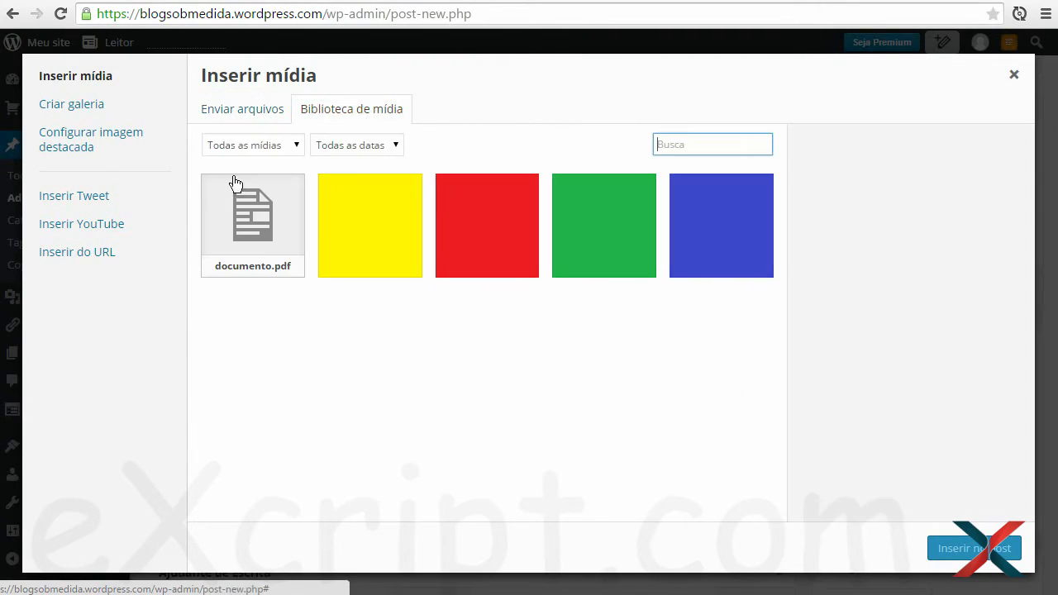
click(289, 339)
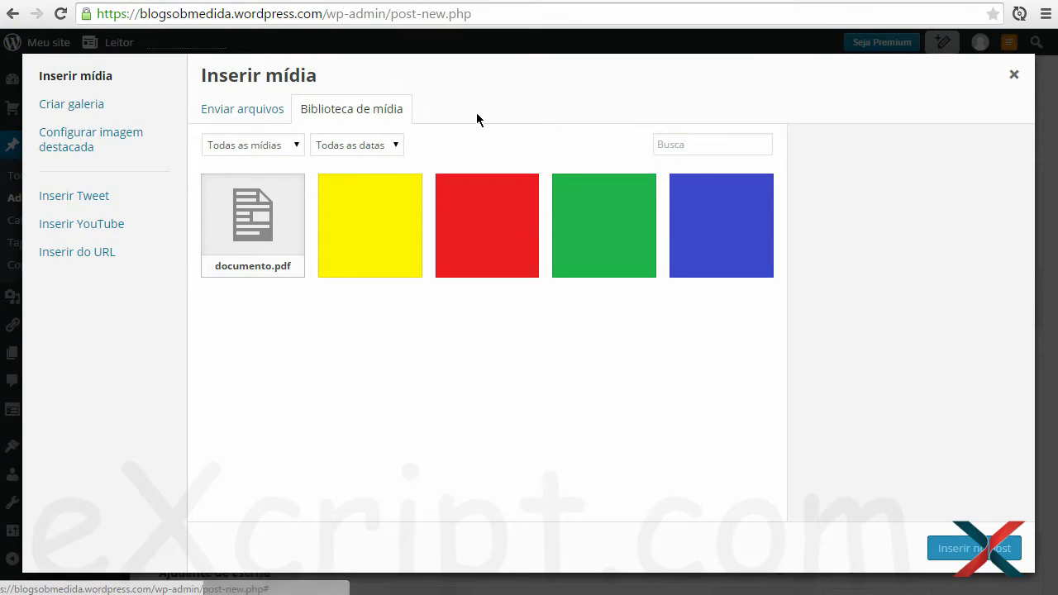
Upload Vermelho.png from the desktop to the media library and permanently delete the newly uploaded copy
click(260, 117)
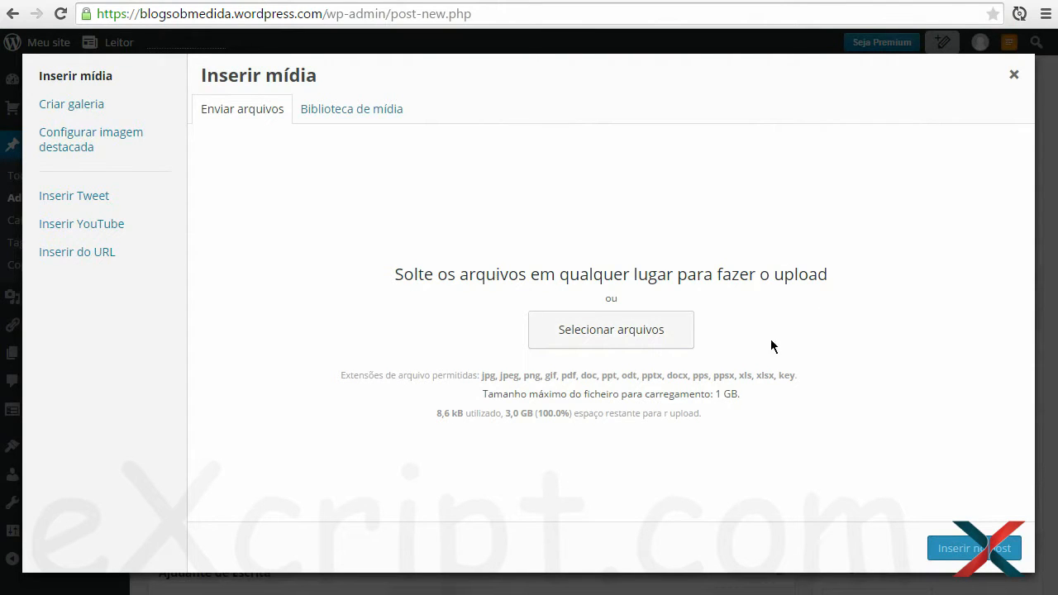
click(647, 331)
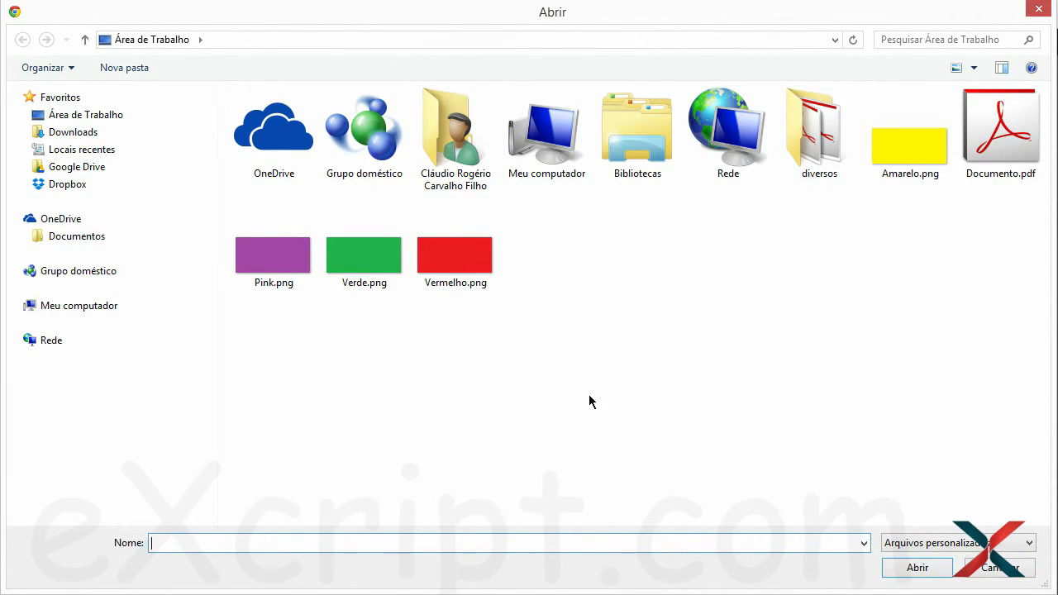
double_click(483, 248)
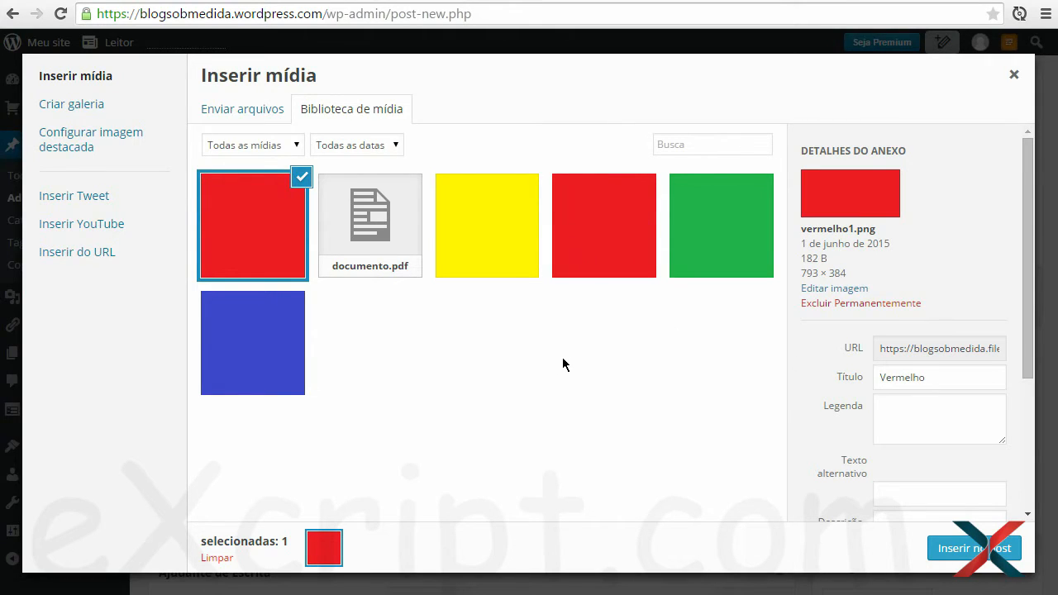
click(888, 304)
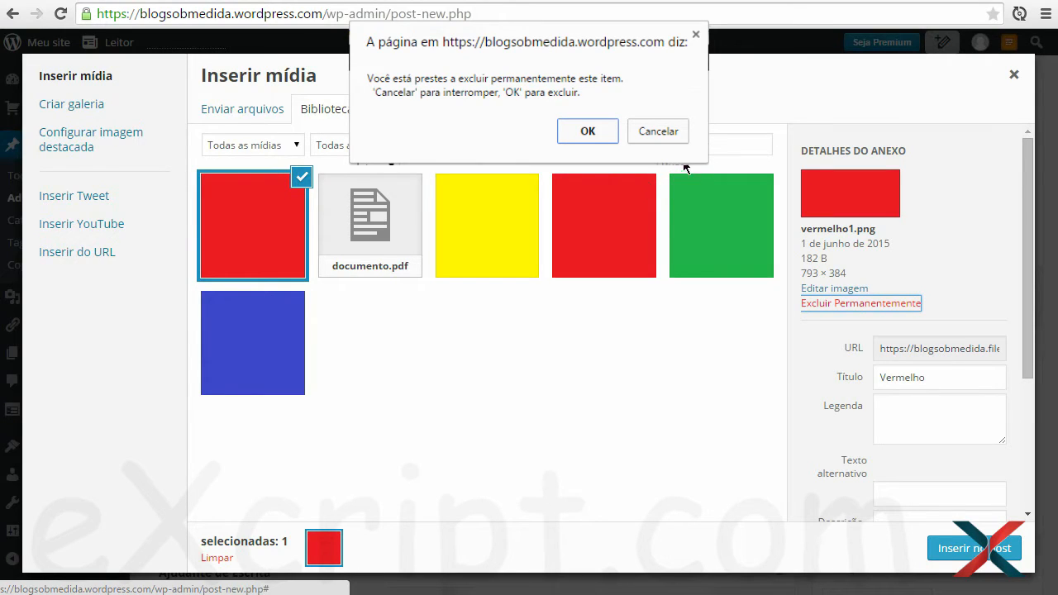
key(Return)
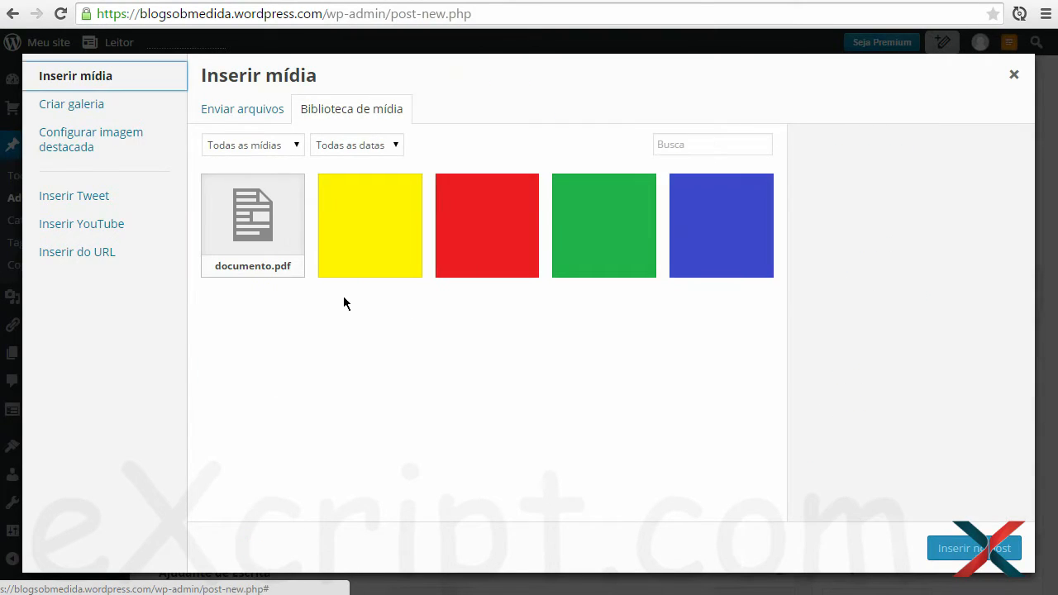
Insert the green image verde.png from the media library into the post
click(336, 110)
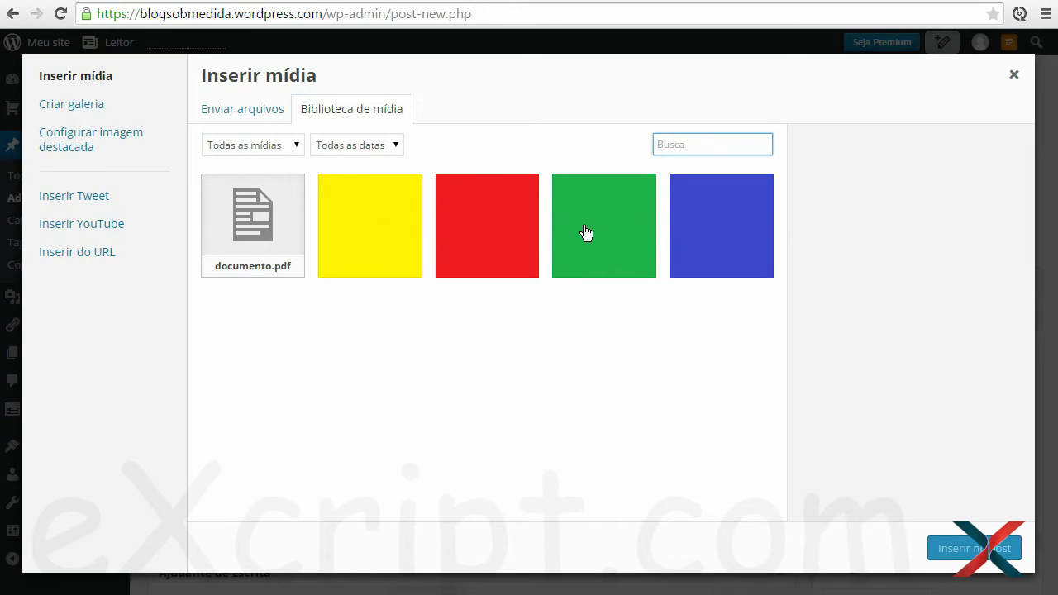
click(625, 213)
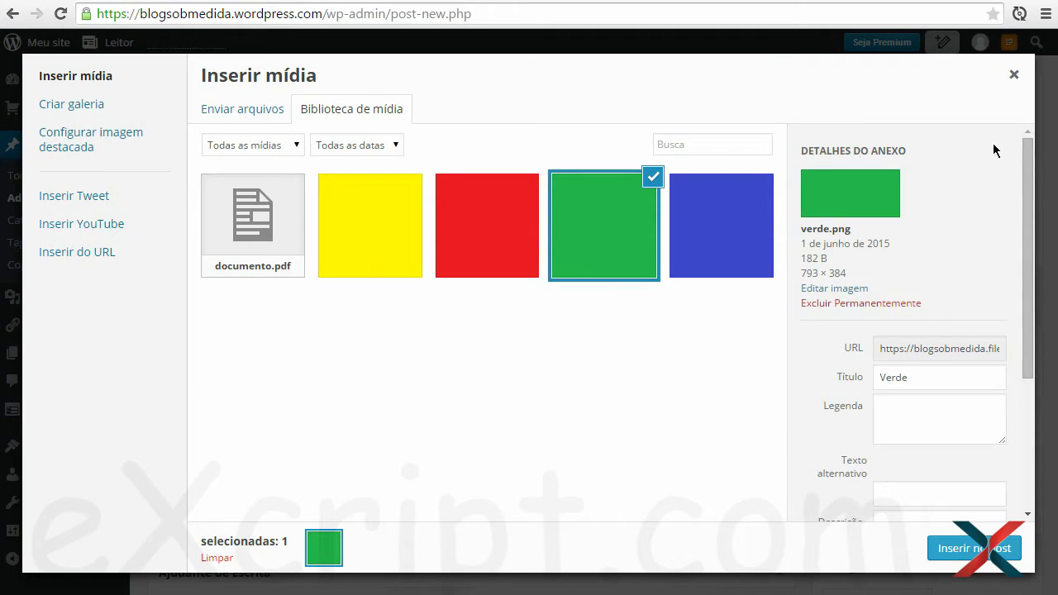
drag(1033, 210, 666, 196)
click(990, 558)
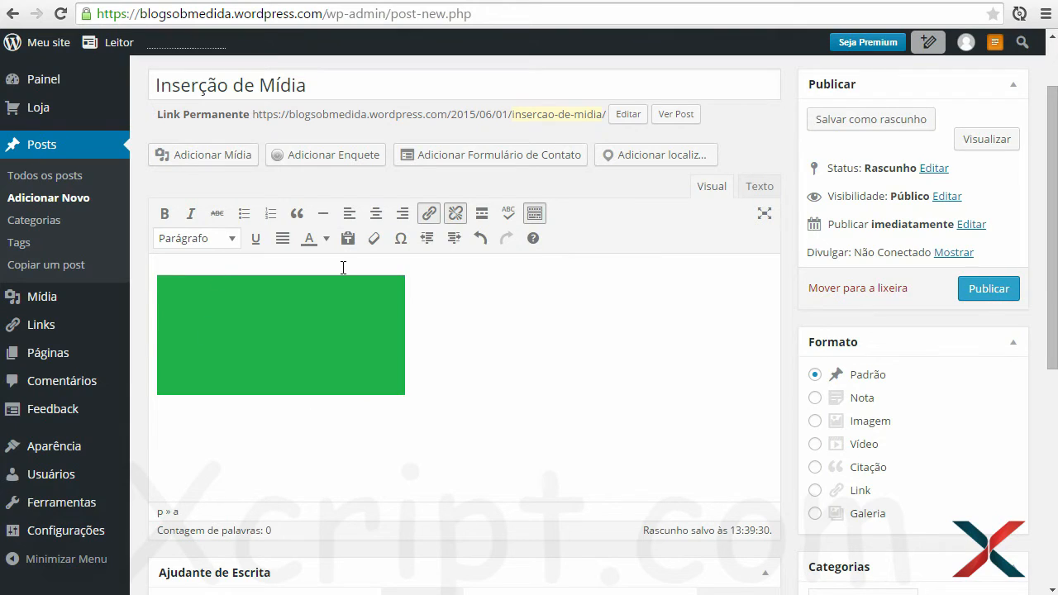
Publish the post, view its page on the blog, and return to editing it
click(1007, 291)
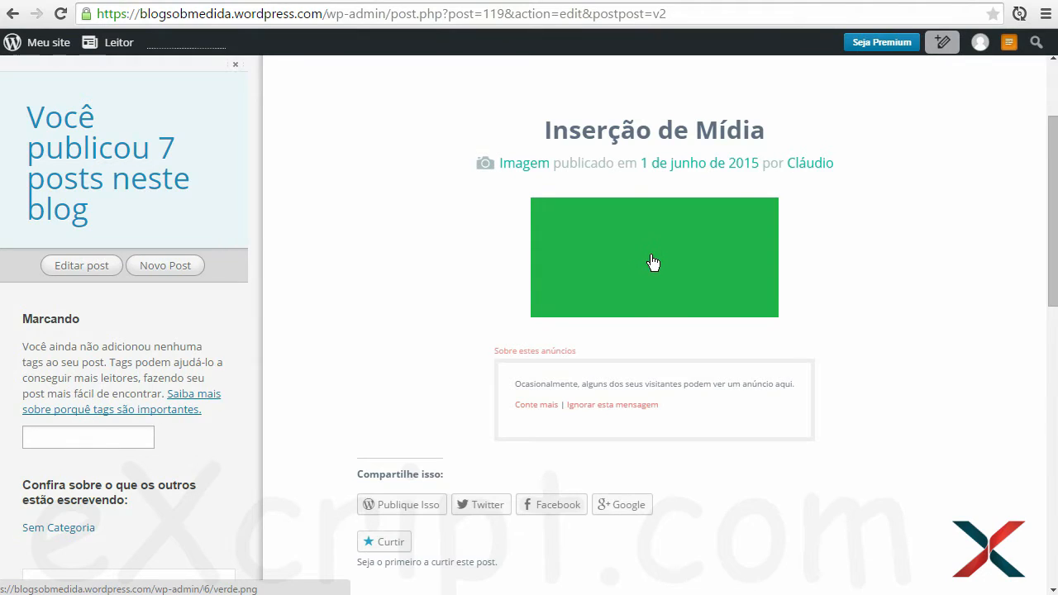
click(735, 250)
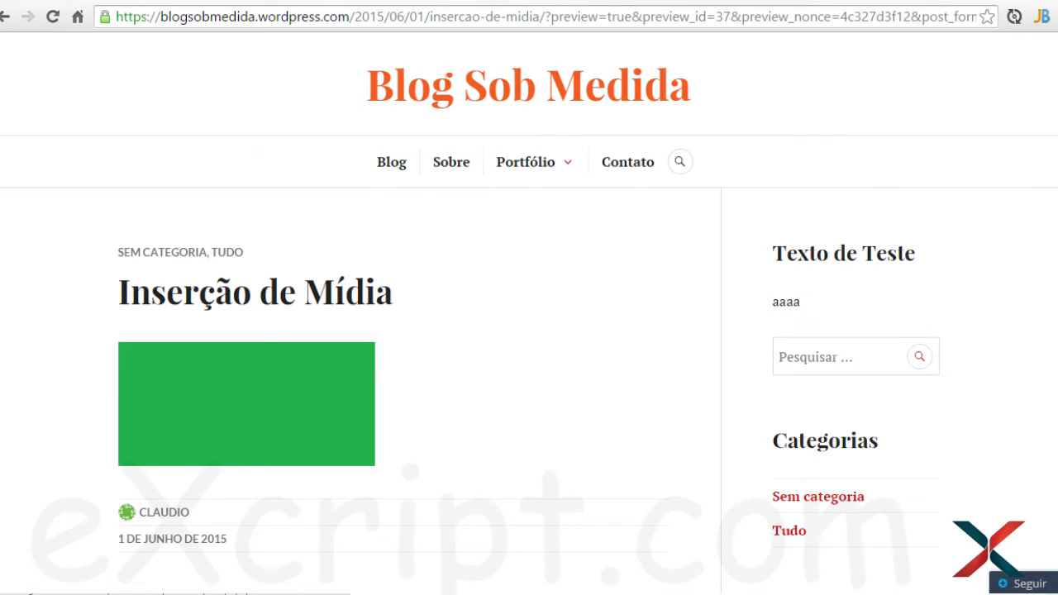
click(171, 594)
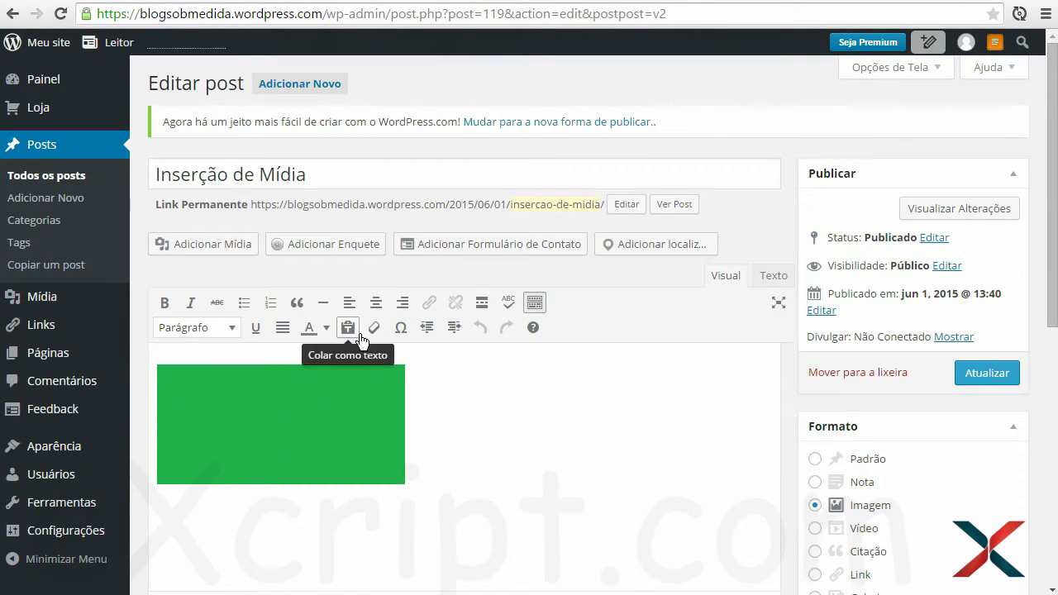
Place the cursor beside the green image in the post body and reopen the media library for inserting media
click(274, 465)
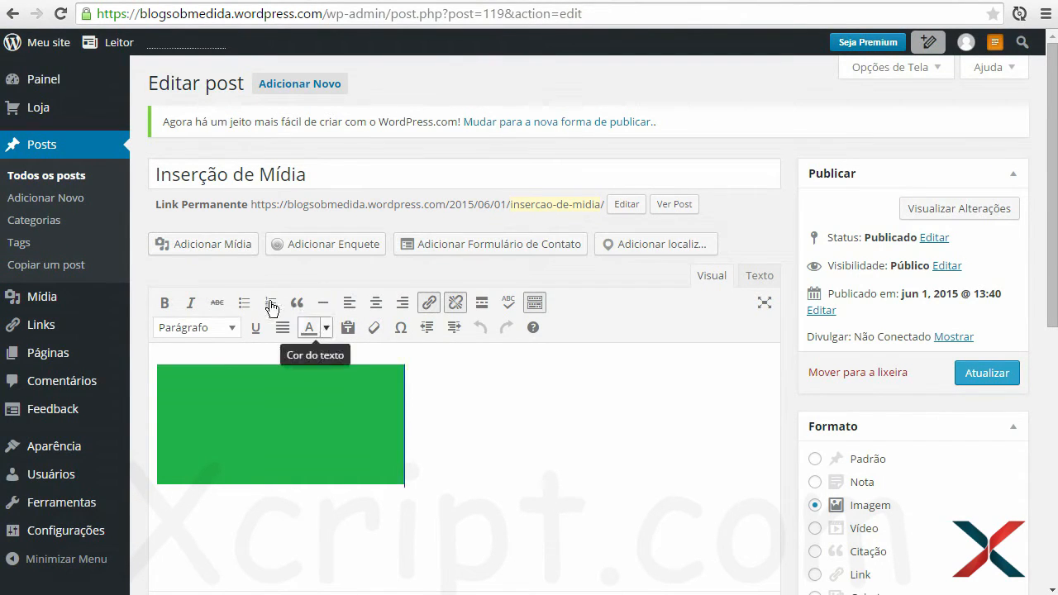
click(220, 248)
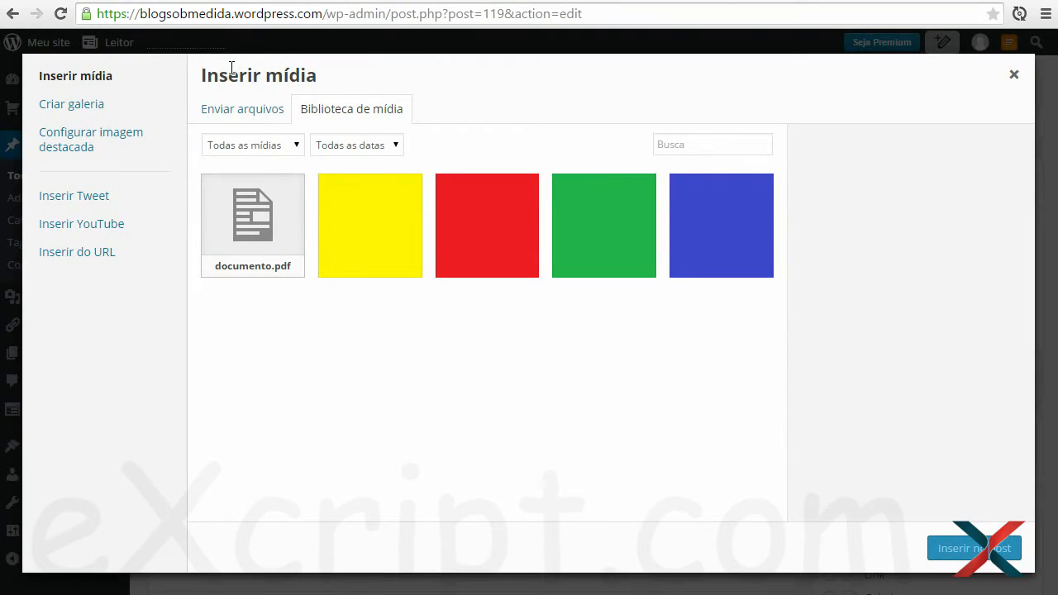
drag(201, 75, 324, 90)
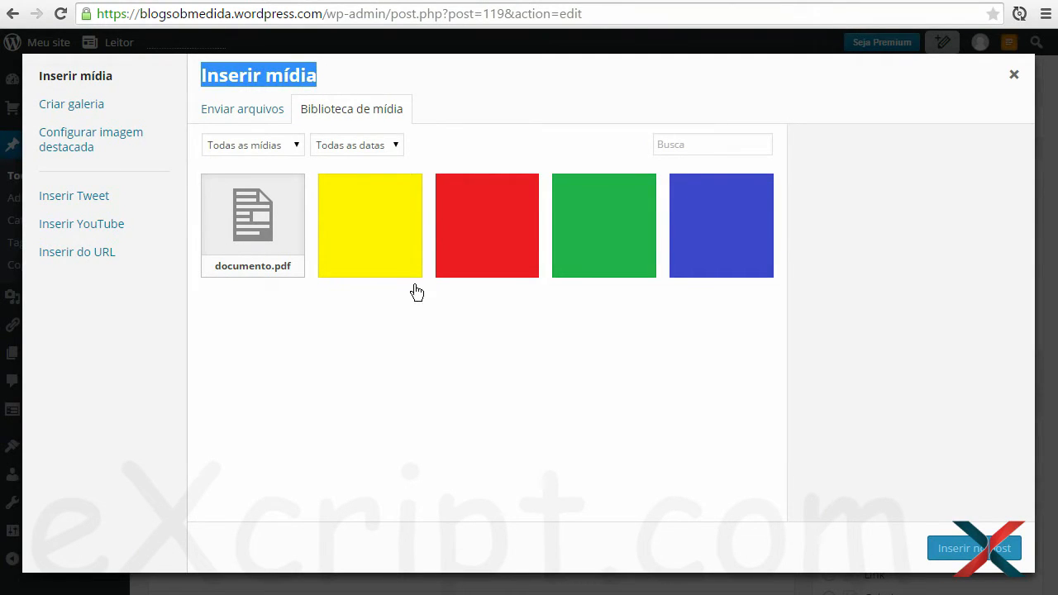
click(365, 442)
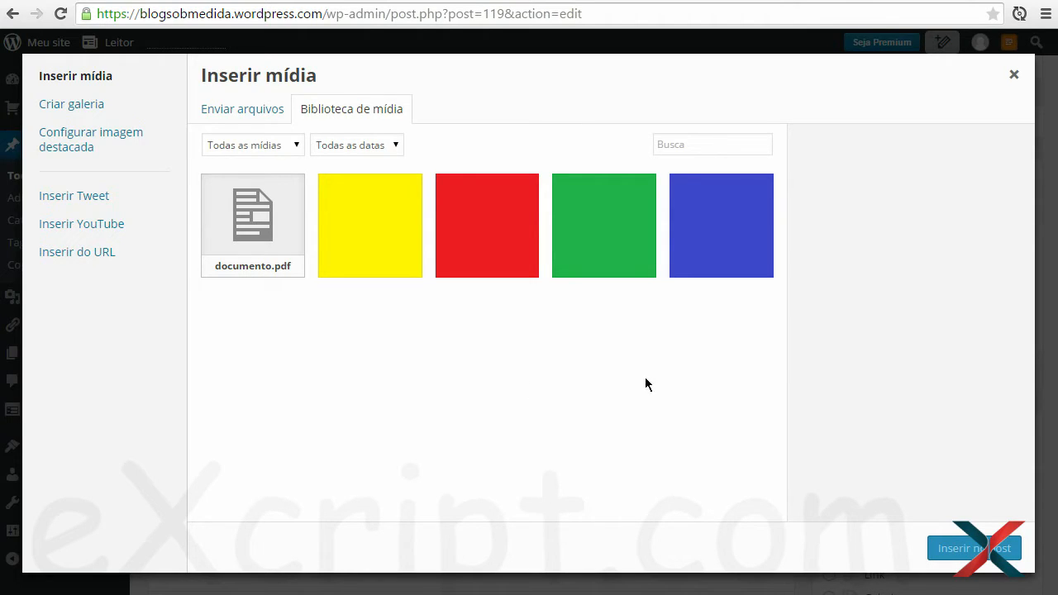
Search the media library for "v" and refine the search to "verd"
click(718, 144)
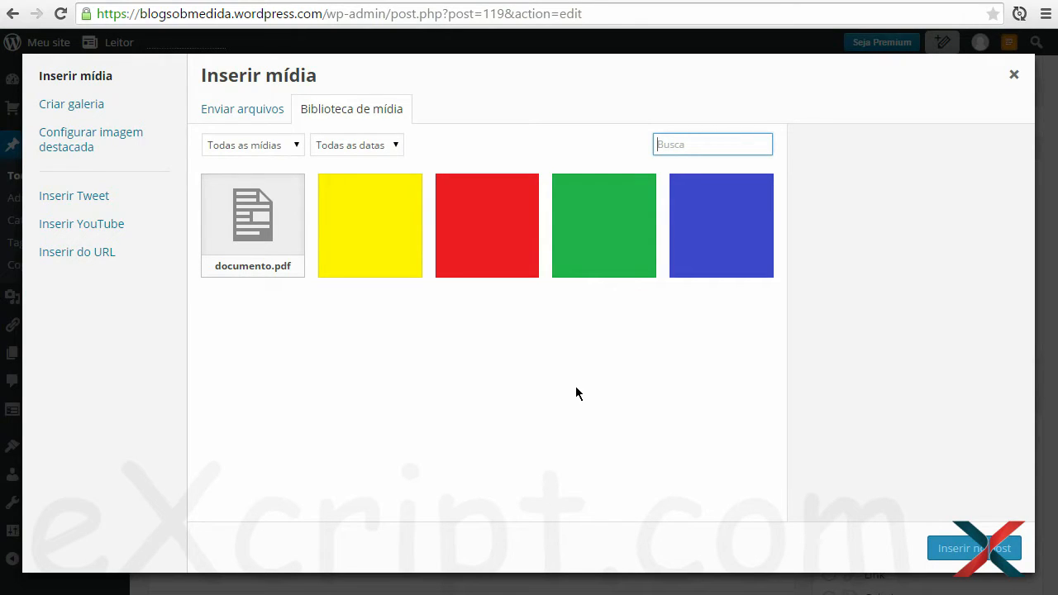
text(v)
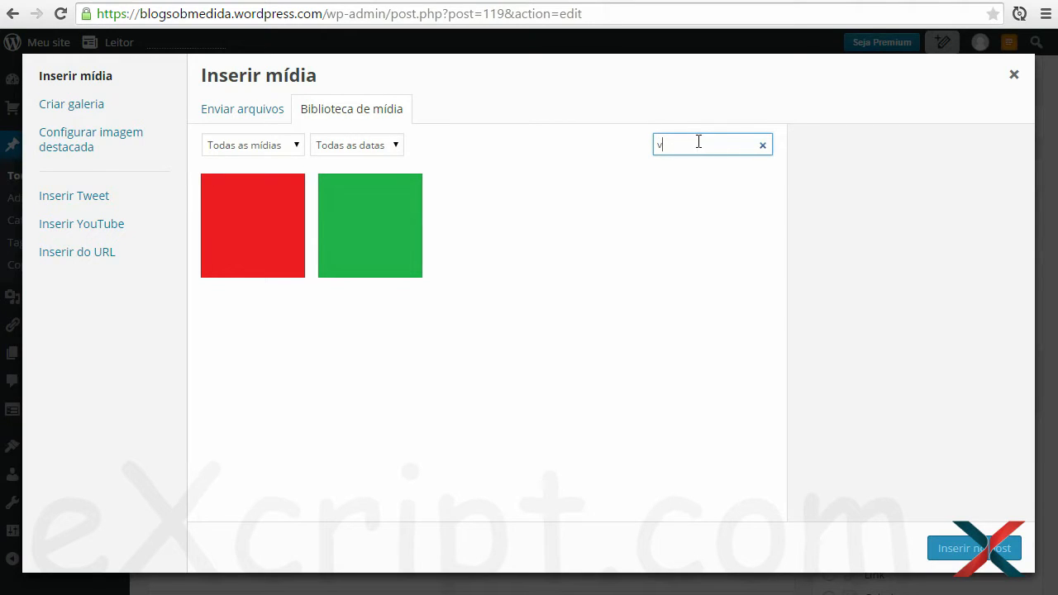
drag(685, 142, 584, 147)
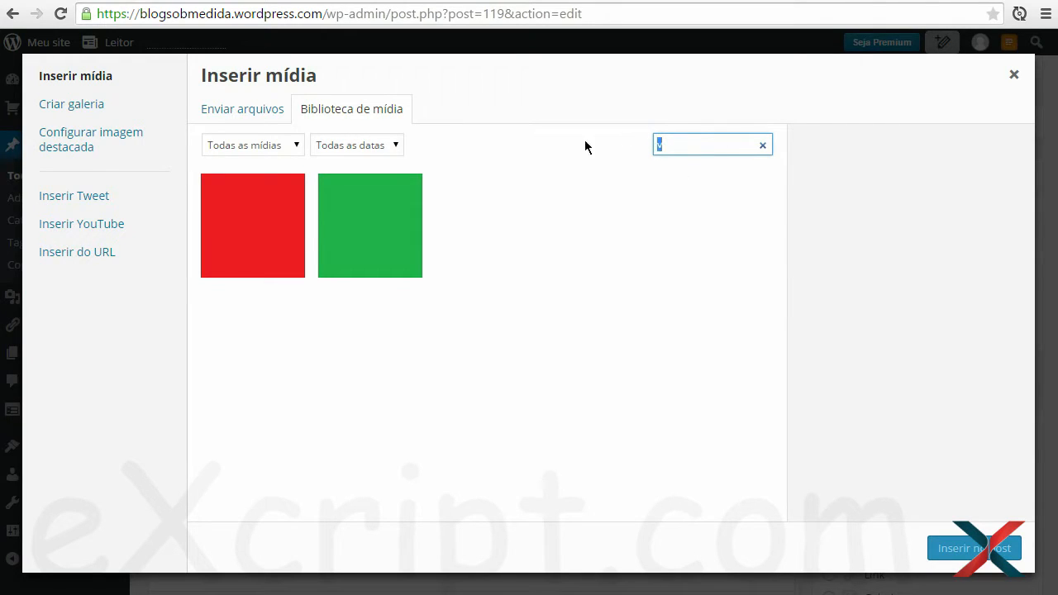
click(524, 233)
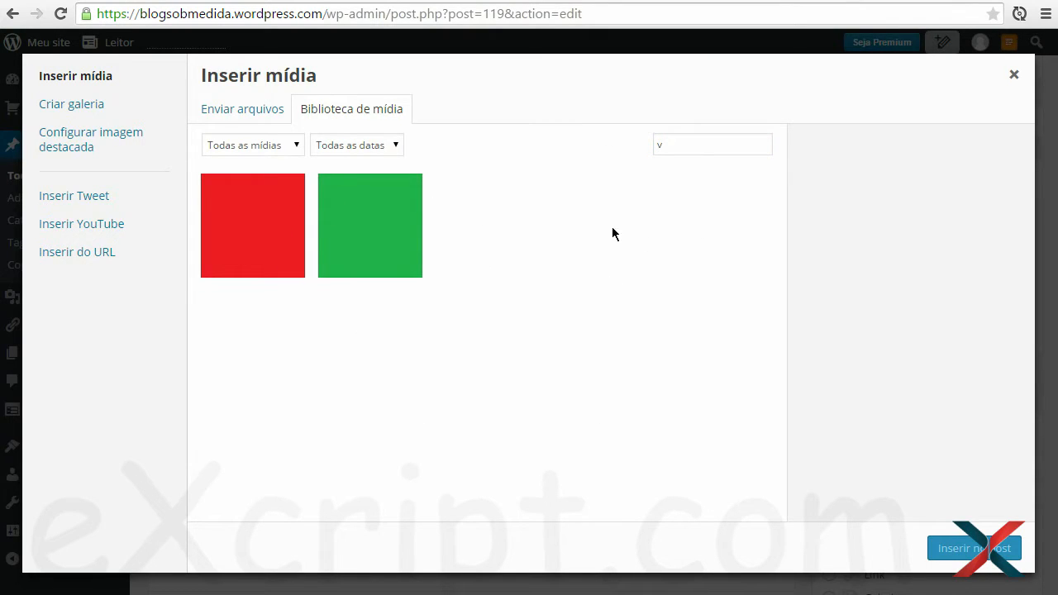
double_click(694, 146)
text(ve)
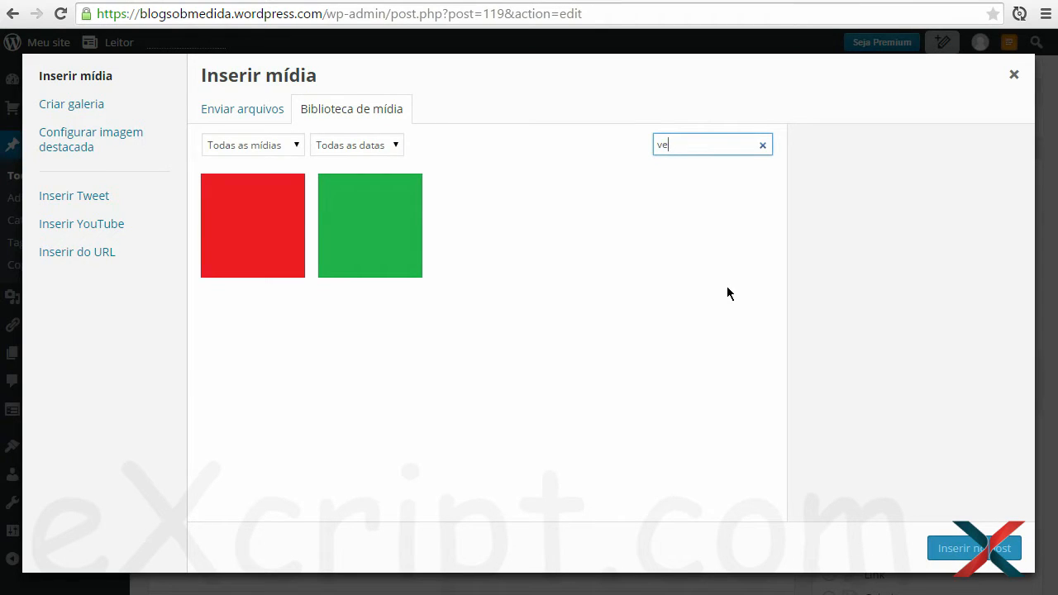
text(rd)
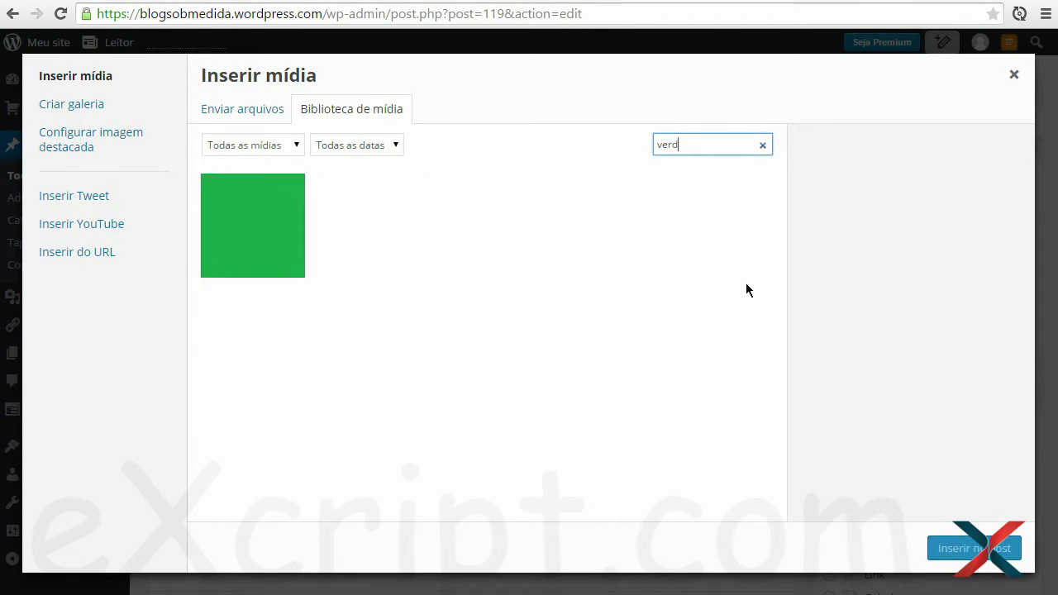
Select the green image in the filtered library and broaden the search term to "ver"
click(258, 224)
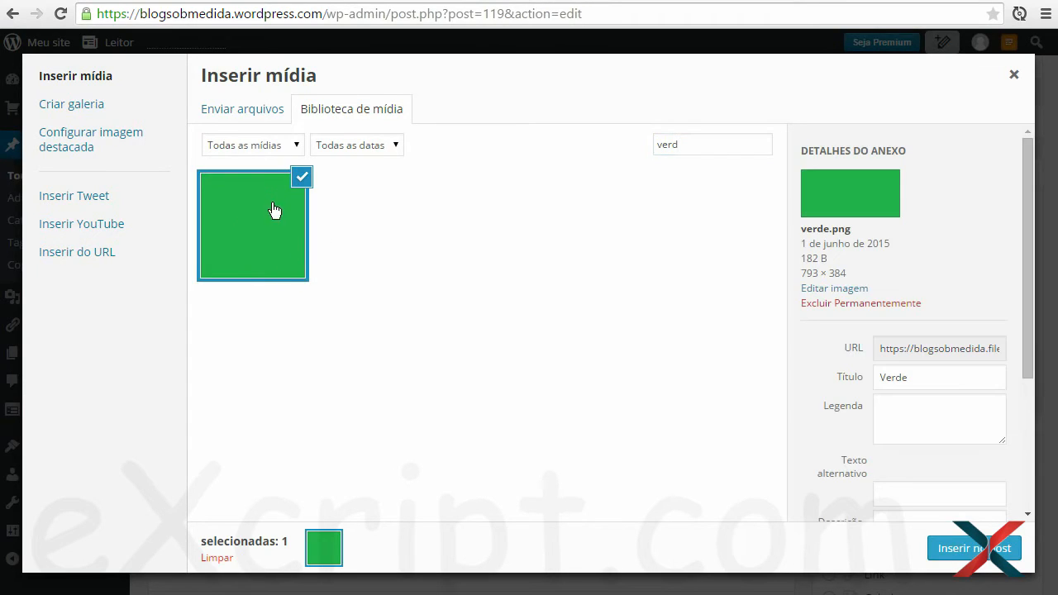
click(676, 144)
drag(679, 145, 671, 145)
key(BackSpace)
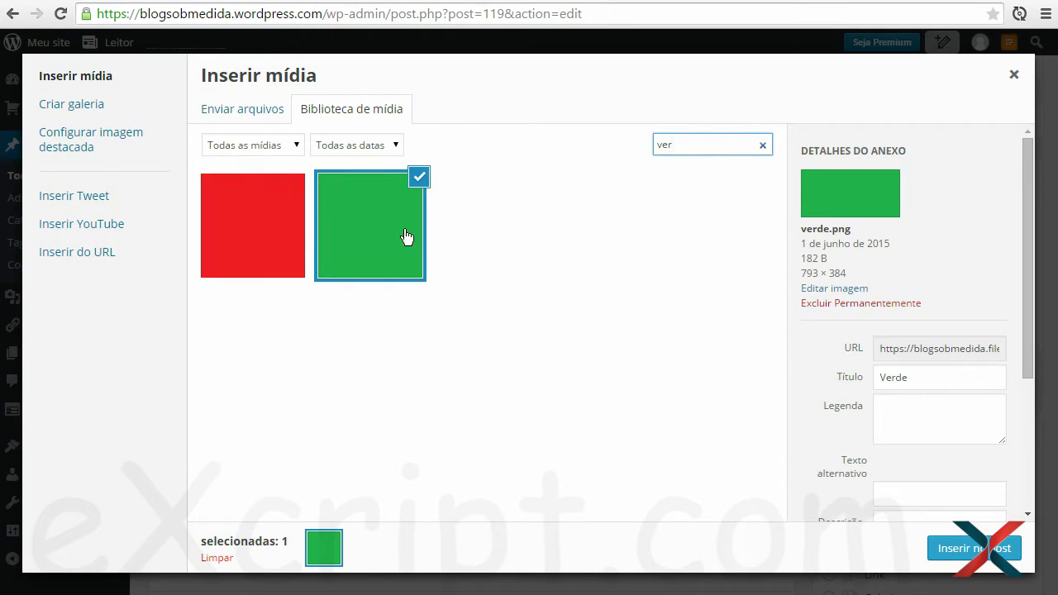
Select the red image, switch the selection back to verde.png, and clear the library search
click(252, 225)
click(358, 247)
click(737, 149)
click(763, 147)
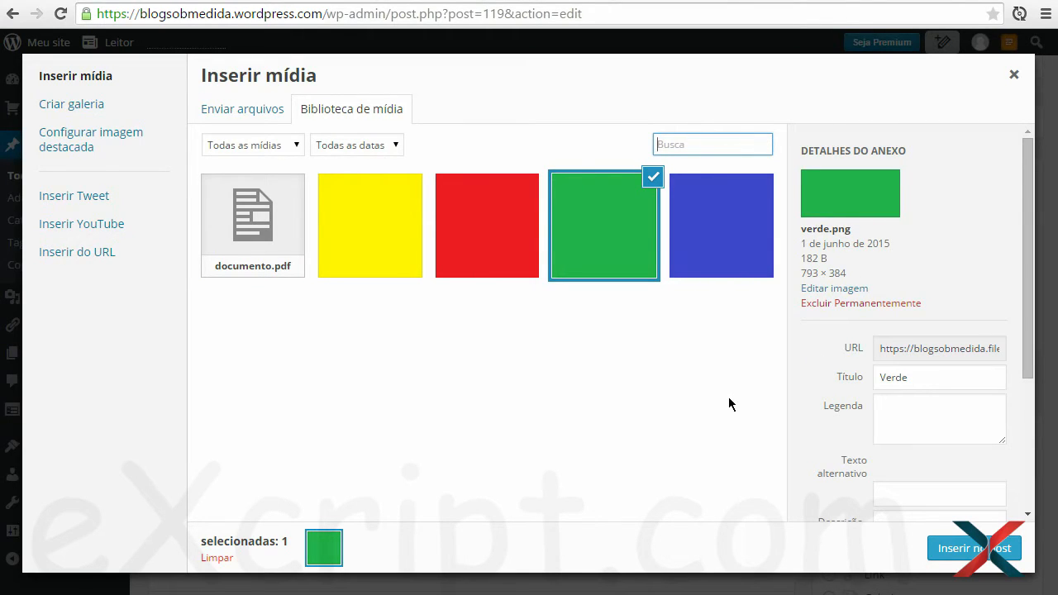
Filter the media library by "Anexadas a este post" and toggle the green image's selection off and on again
click(338, 339)
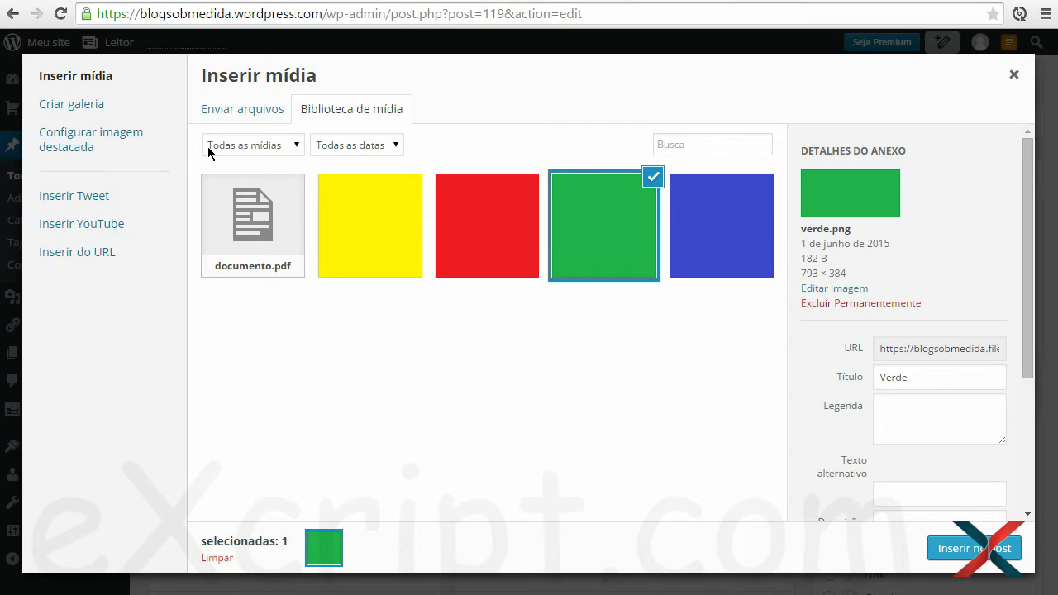
click(255, 148)
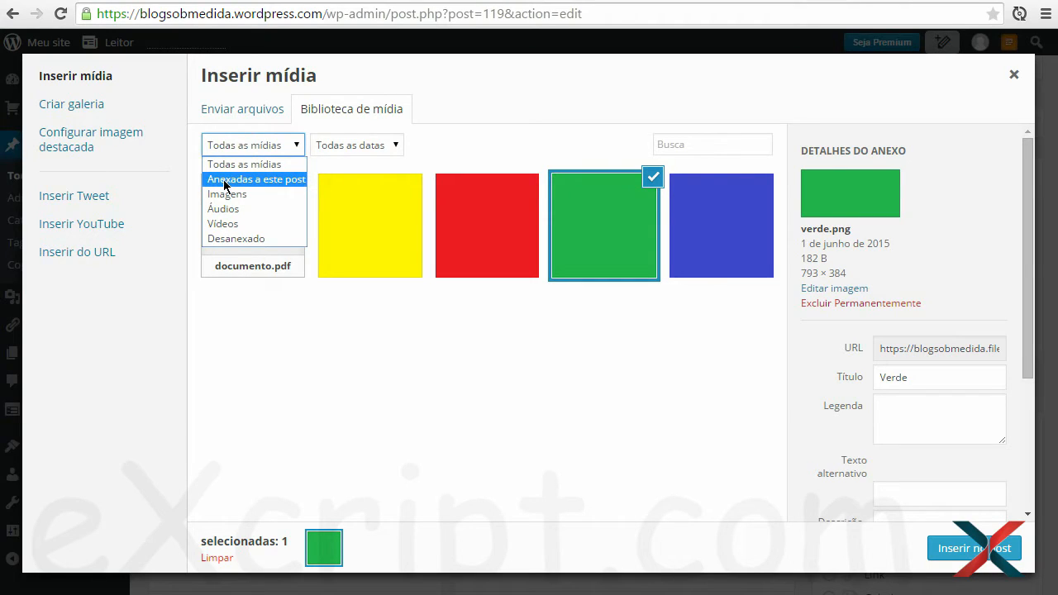
click(279, 179)
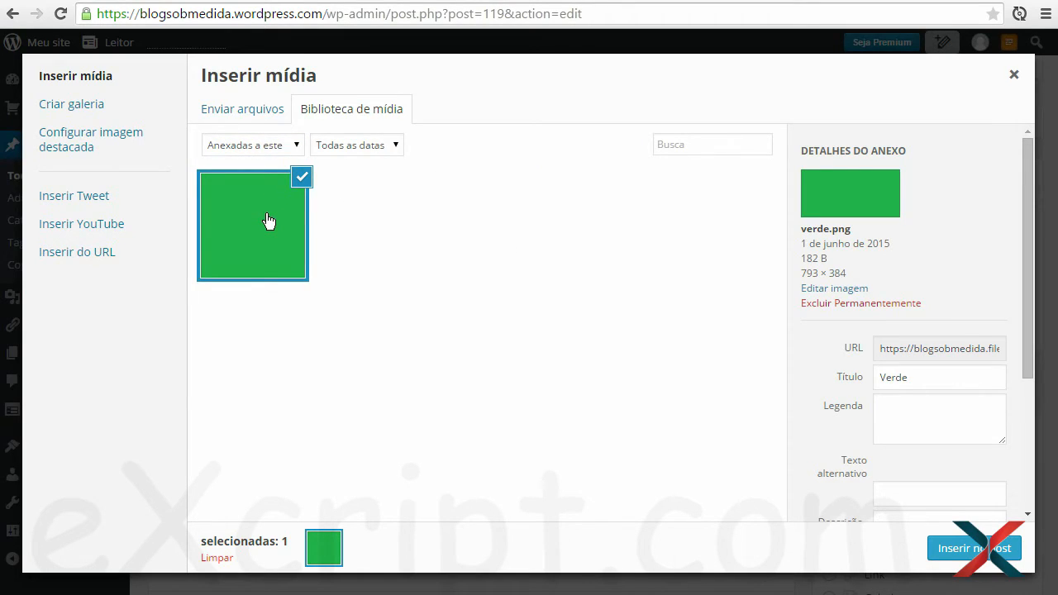
click(269, 221)
click(269, 211)
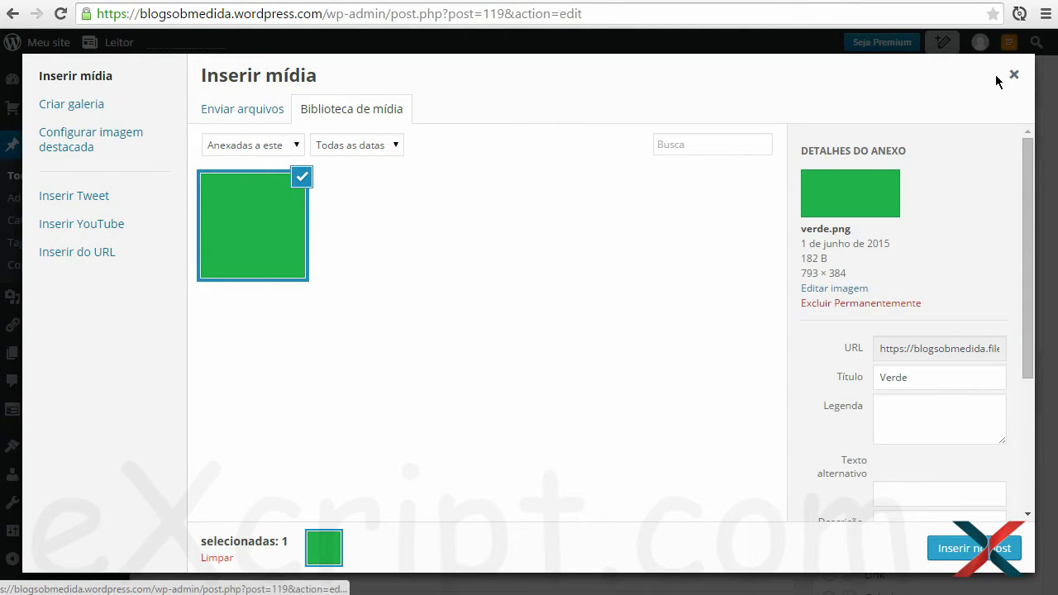
Filter the media library by "Imagens" and switch the filter to "Áudios"
click(297, 143)
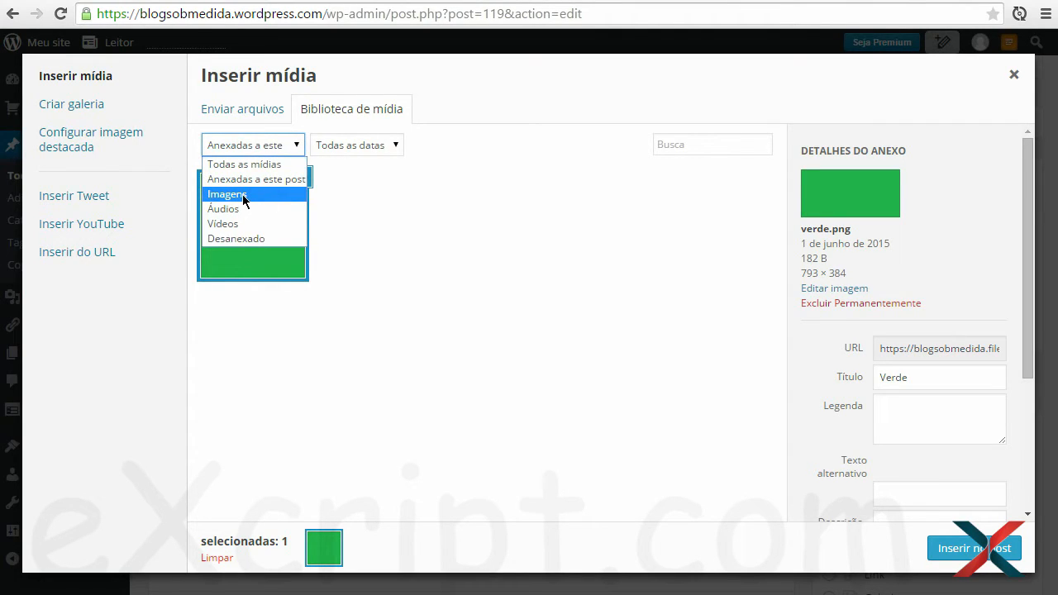
click(245, 195)
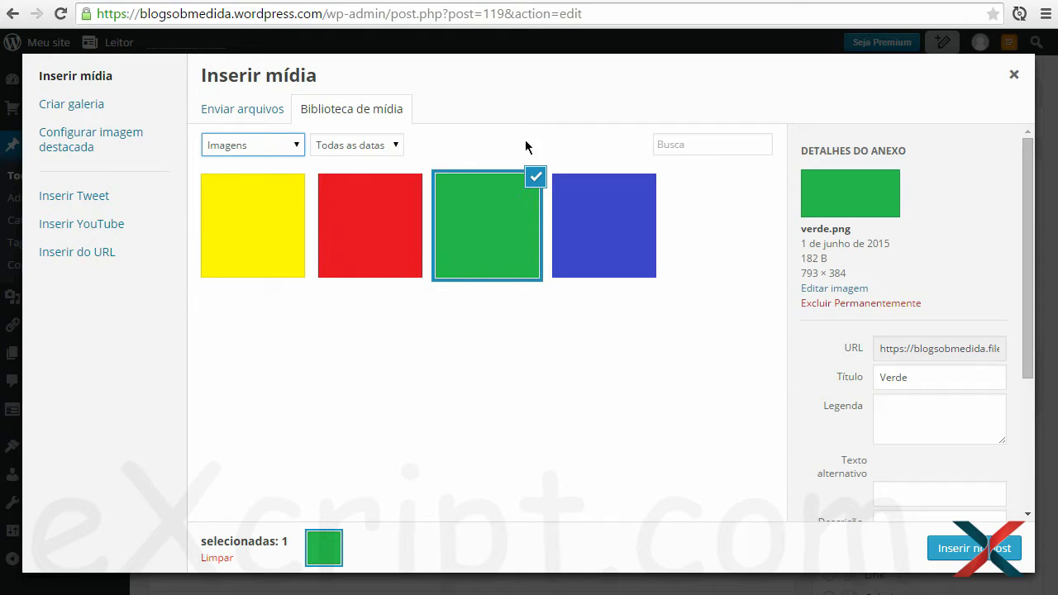
click(291, 151)
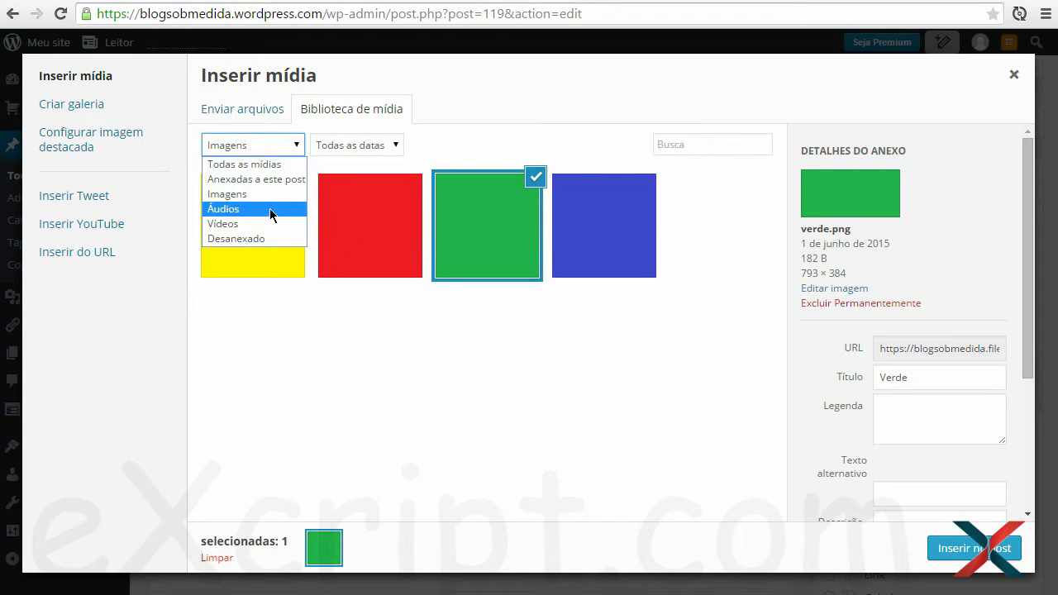
click(273, 210)
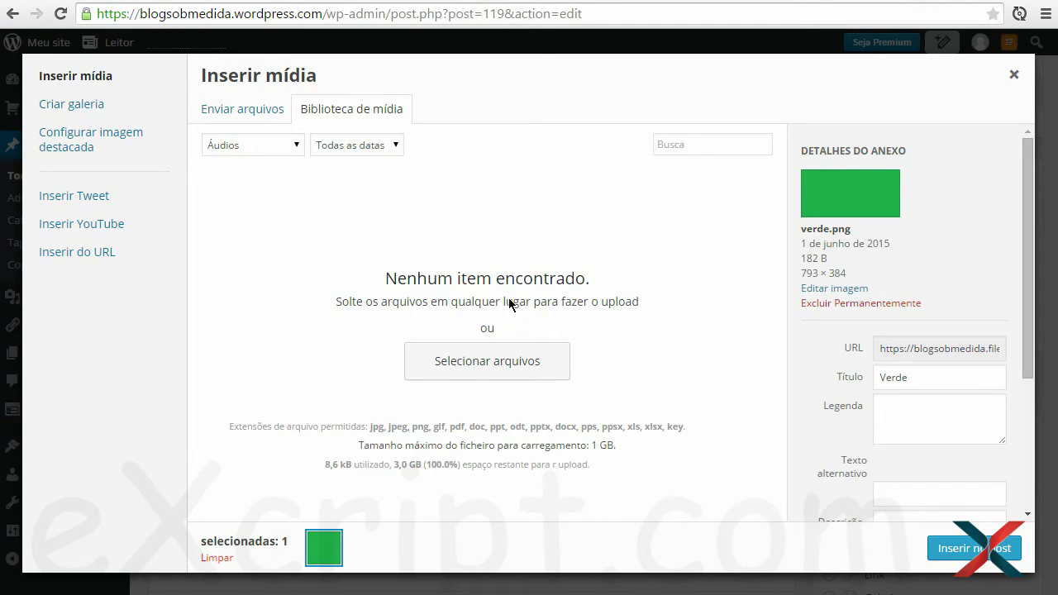
Filter the media library by "Vídeos" and switch the filter to "Desanexado"
click(252, 144)
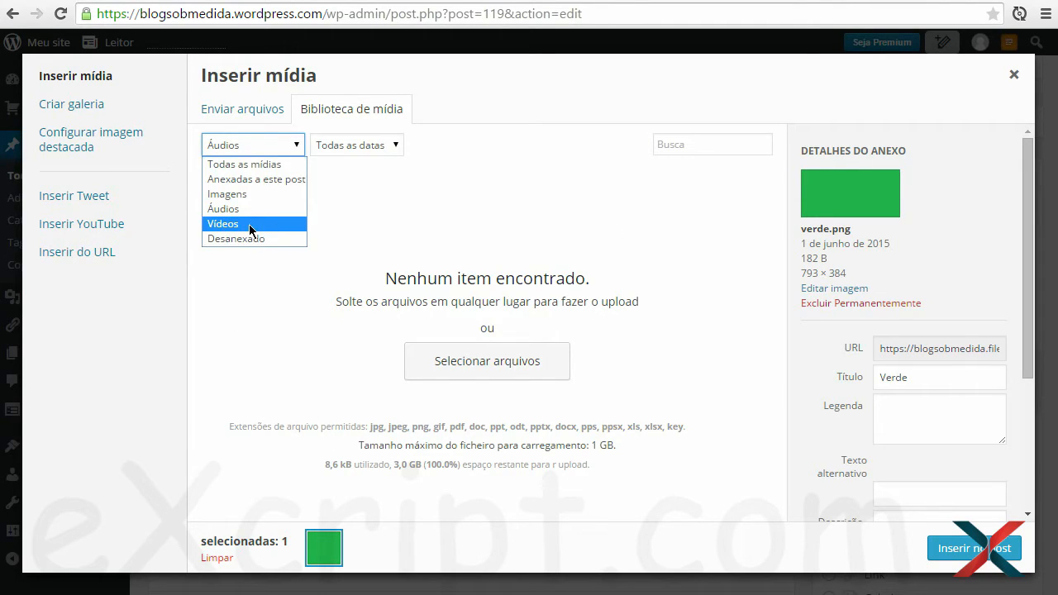
click(249, 224)
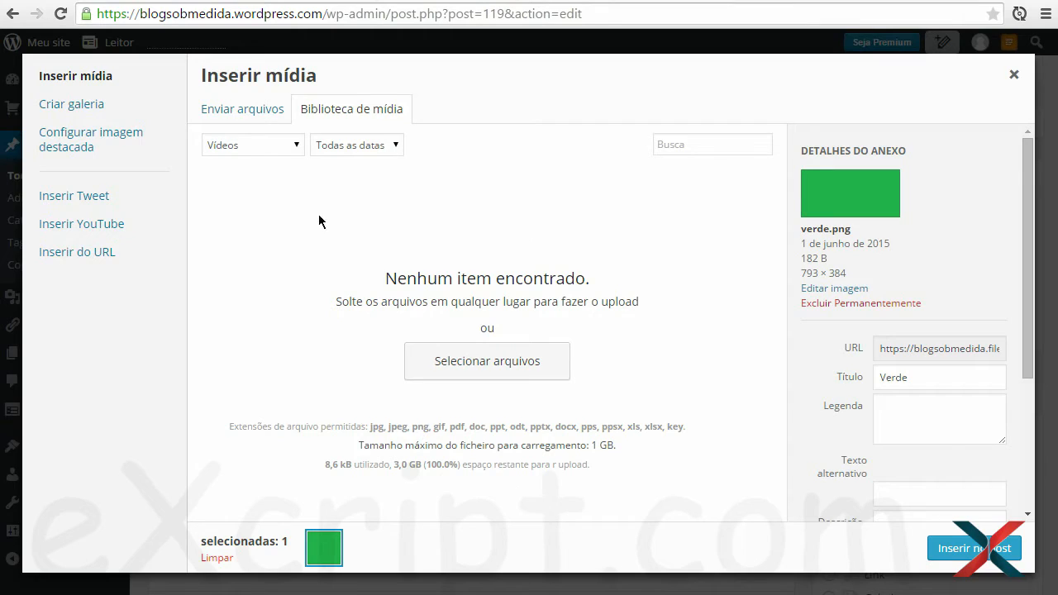
click(291, 148)
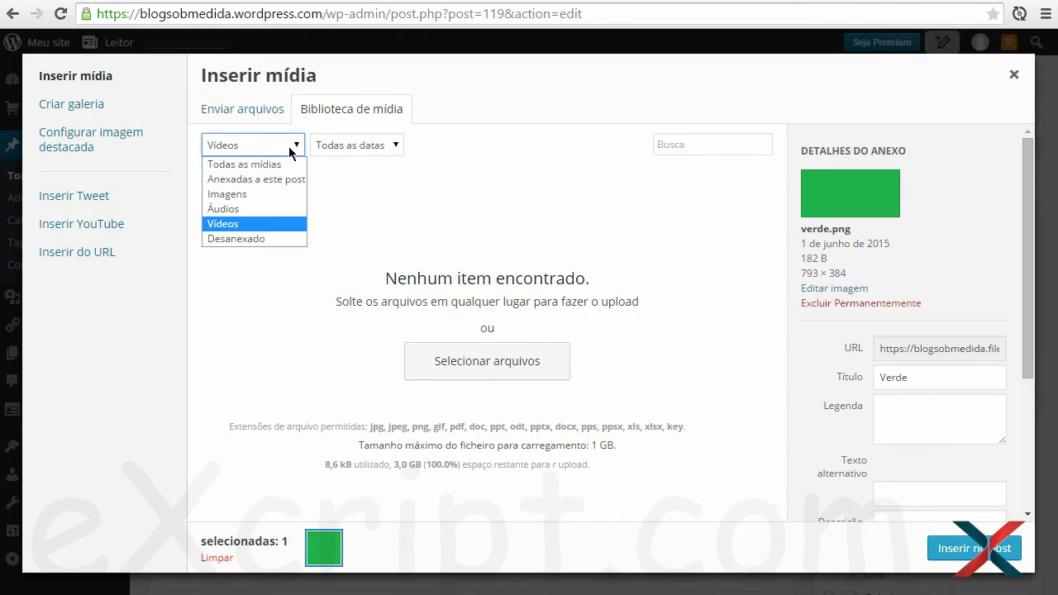
click(262, 239)
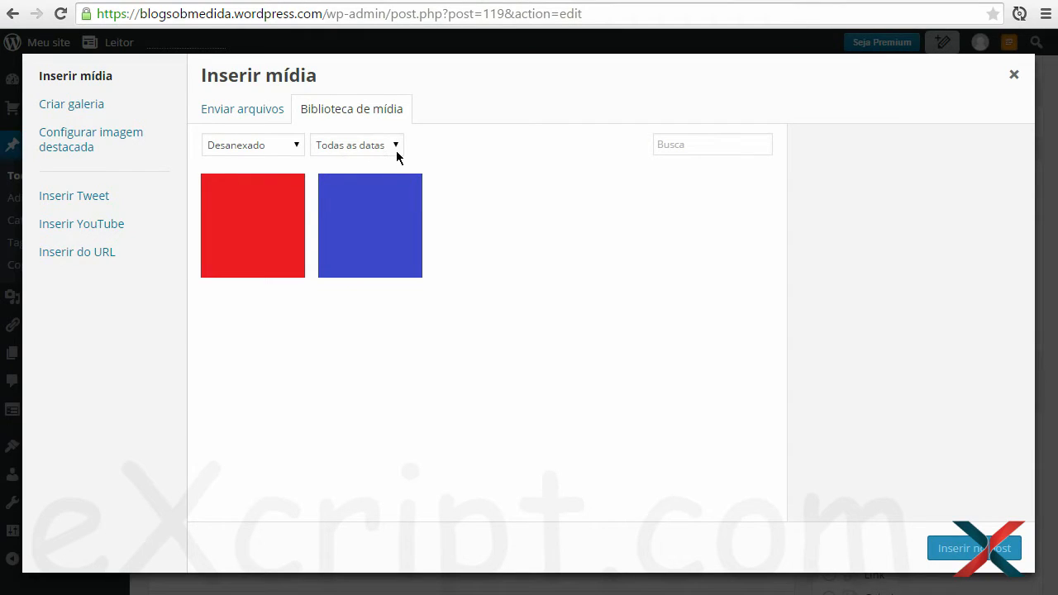
Show all media types dated "junho 2015" and select single images in turn, ending on verde.png
click(371, 144)
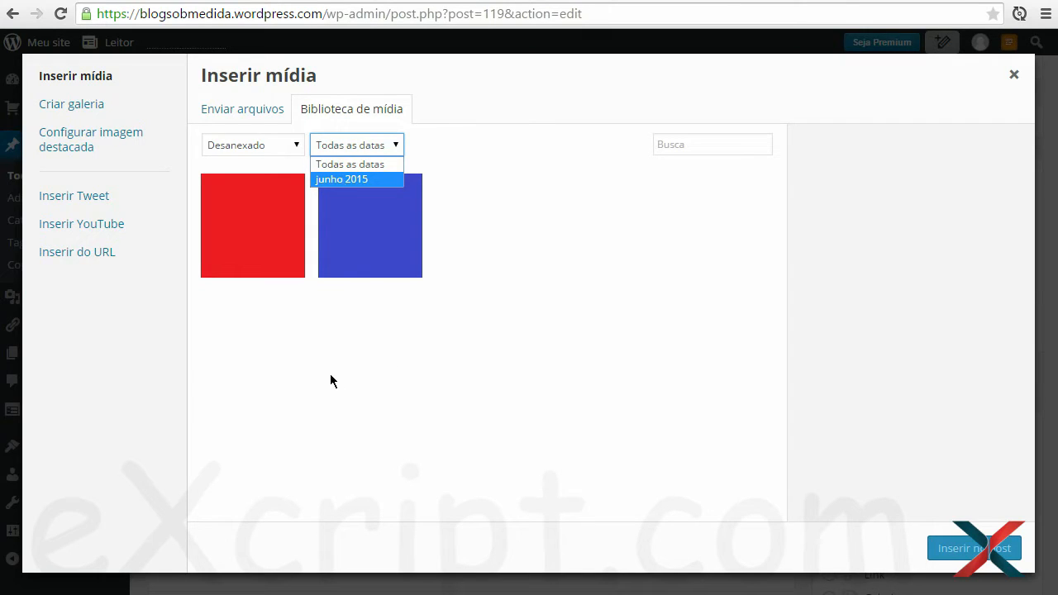
click(343, 178)
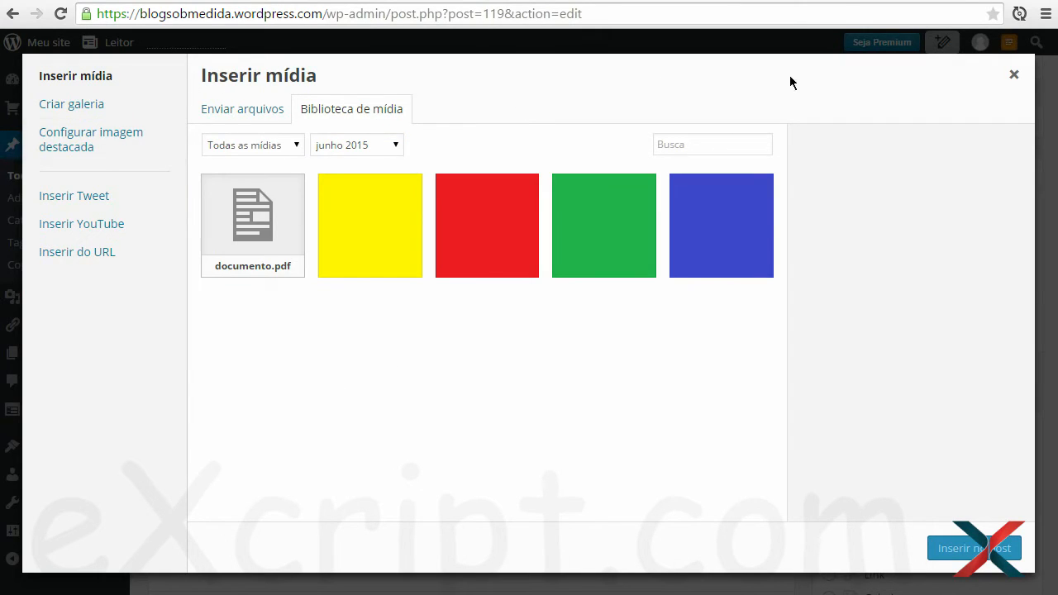
click(383, 222)
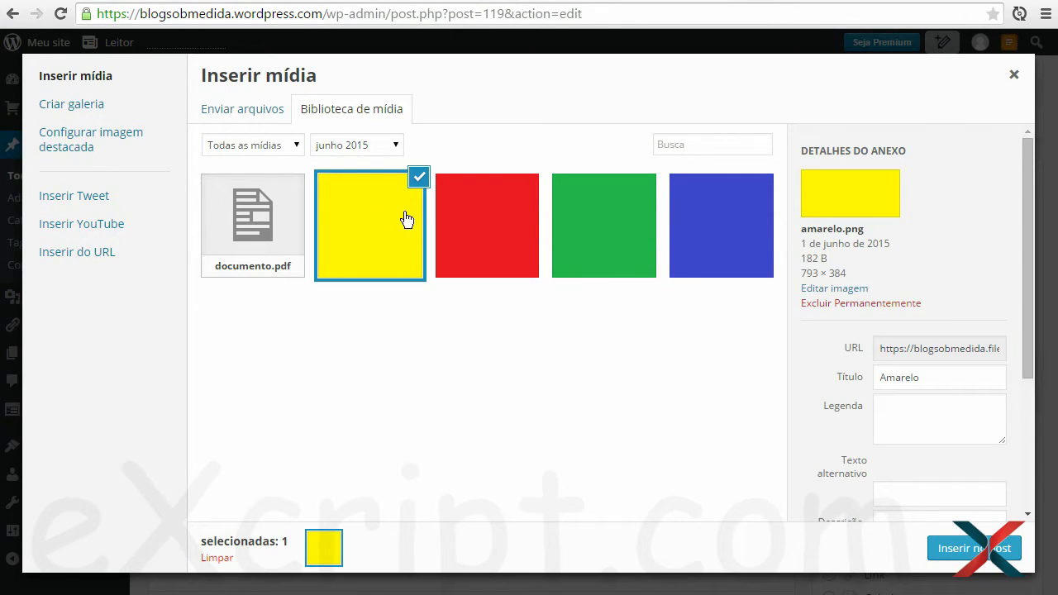
click(485, 208)
click(352, 226)
click(484, 229)
click(641, 273)
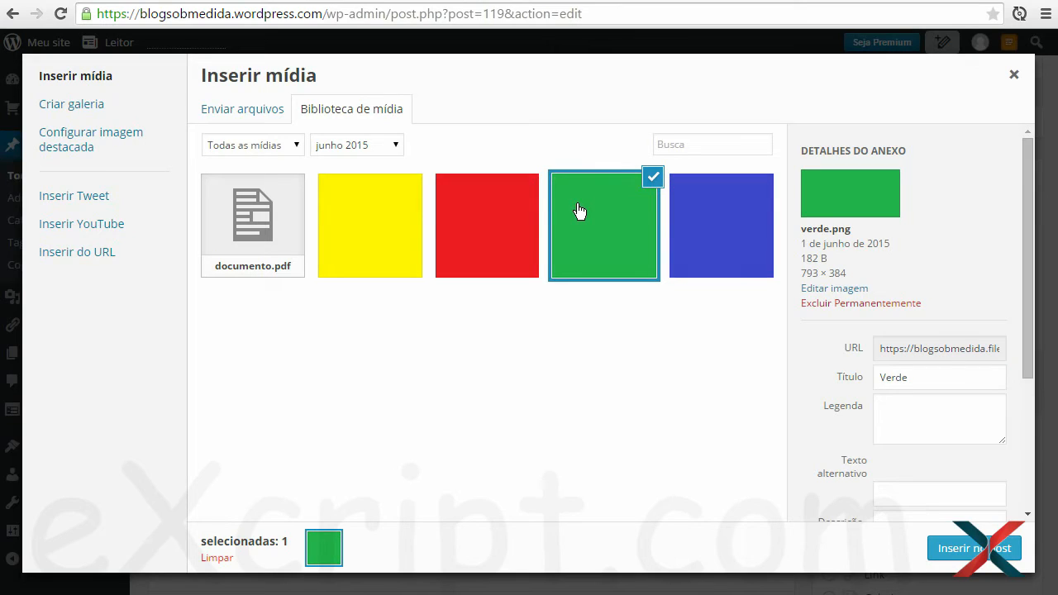
Extend the selection from the green image through documento.pdf, and deselect documento.pdf and the yellow image
click(524, 215)
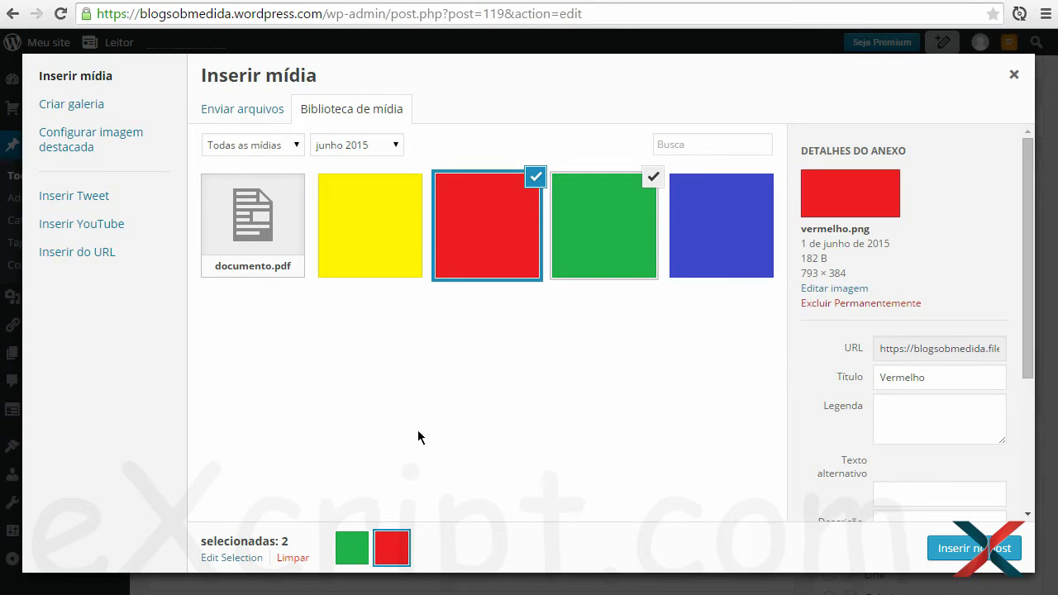
shift+click(246, 241)
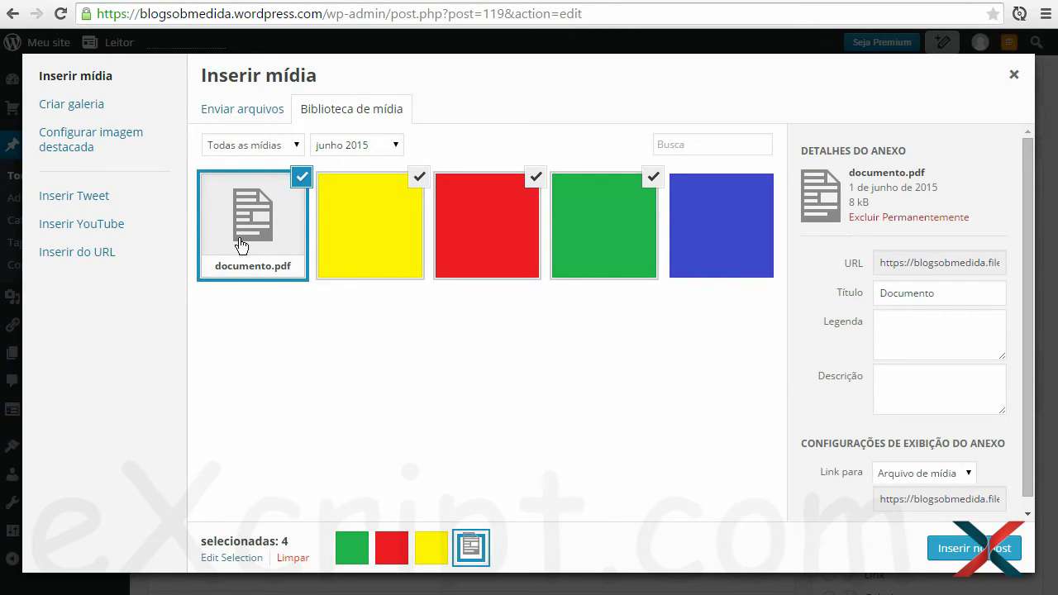
click(247, 224)
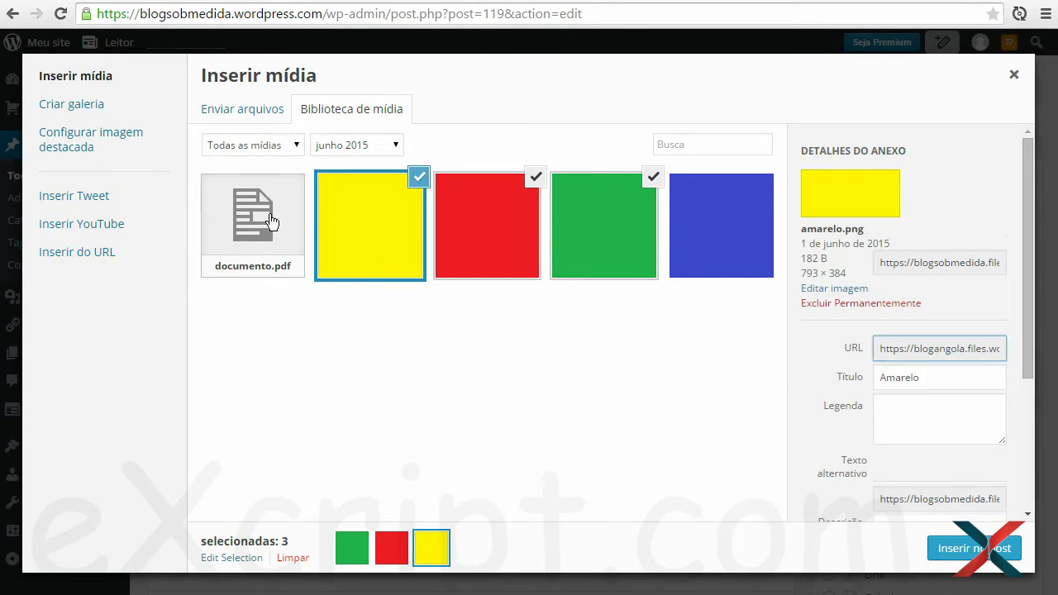
click(361, 227)
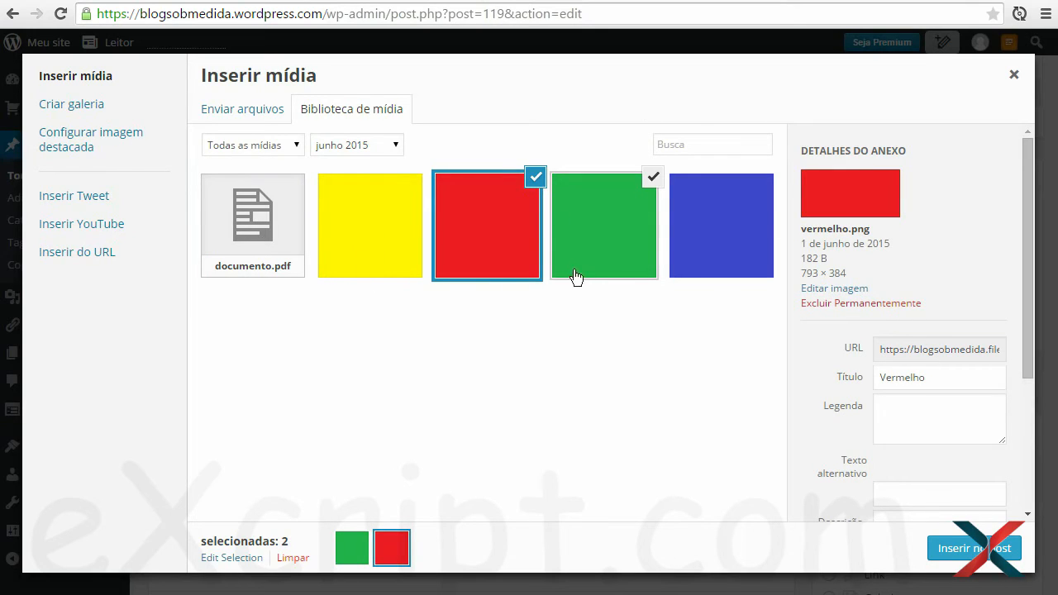
Toggle the yellow image and documento.pdf in and out of the selection, keeping only the red and green images
click(383, 220)
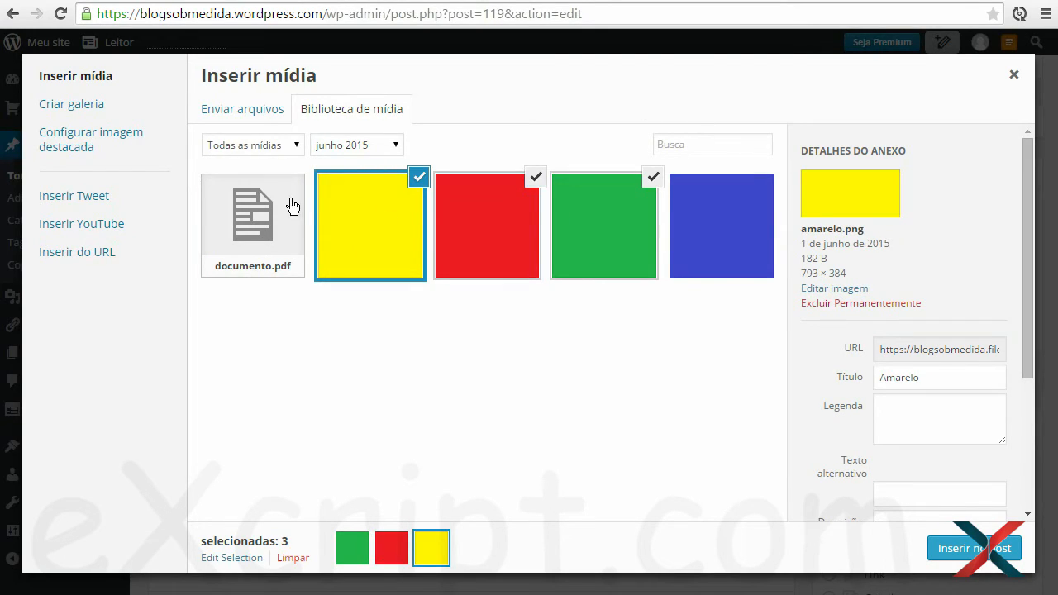
click(360, 216)
click(362, 218)
click(250, 228)
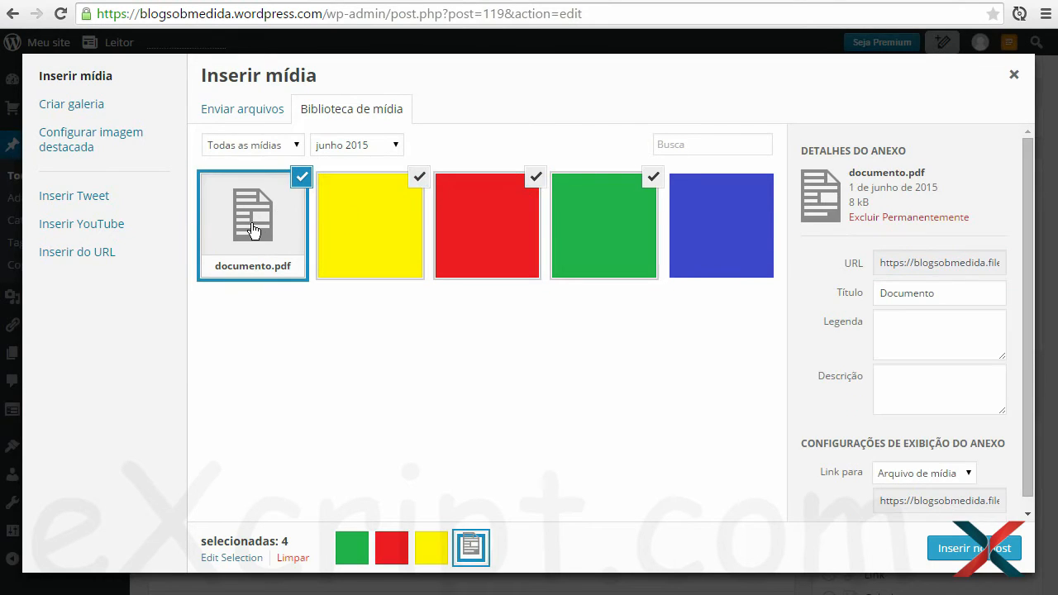
click(287, 224)
click(363, 223)
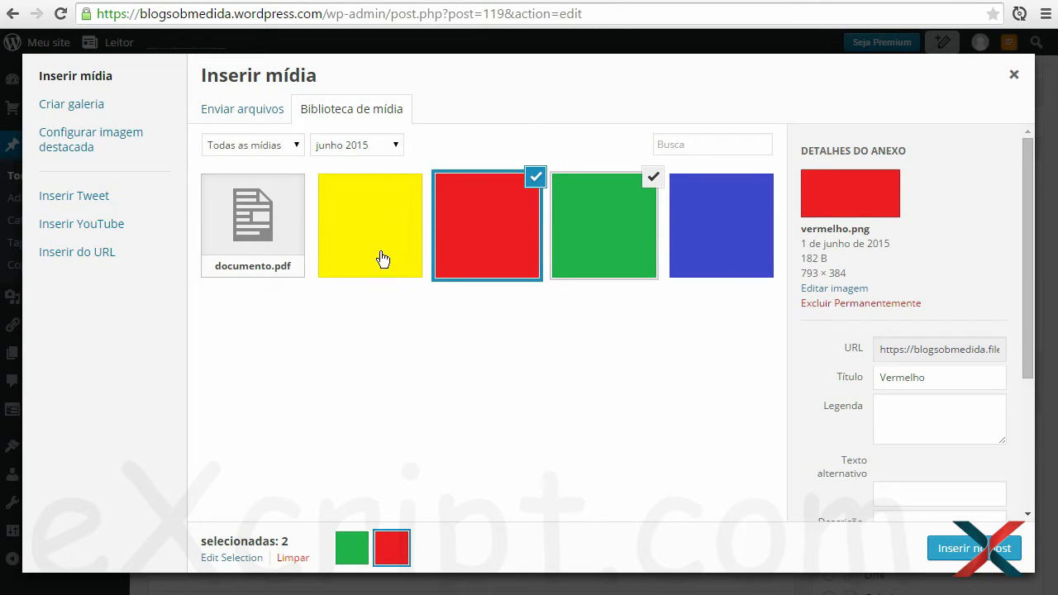
click(387, 217)
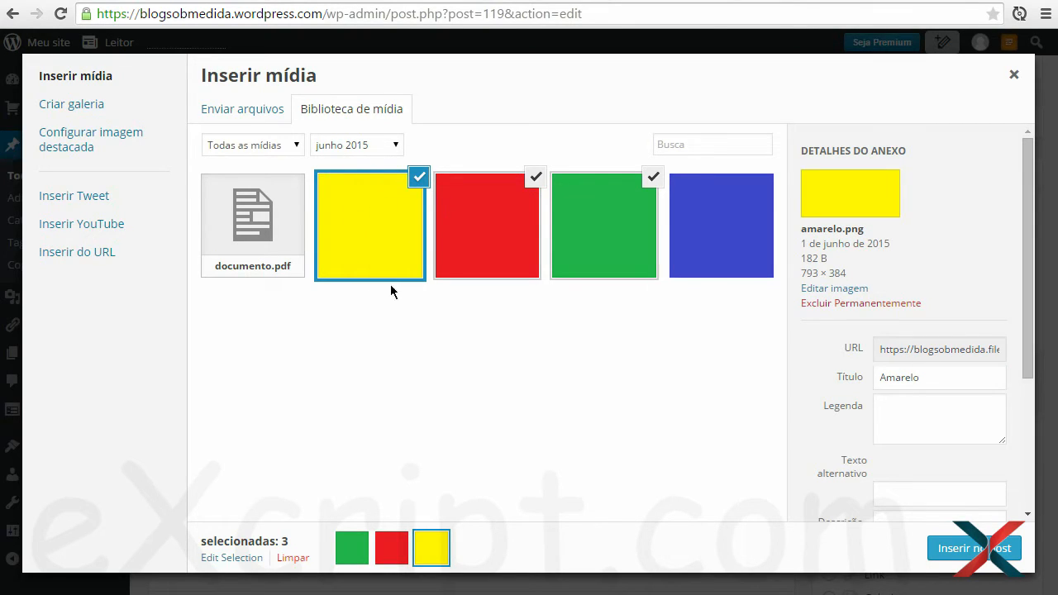
click(366, 221)
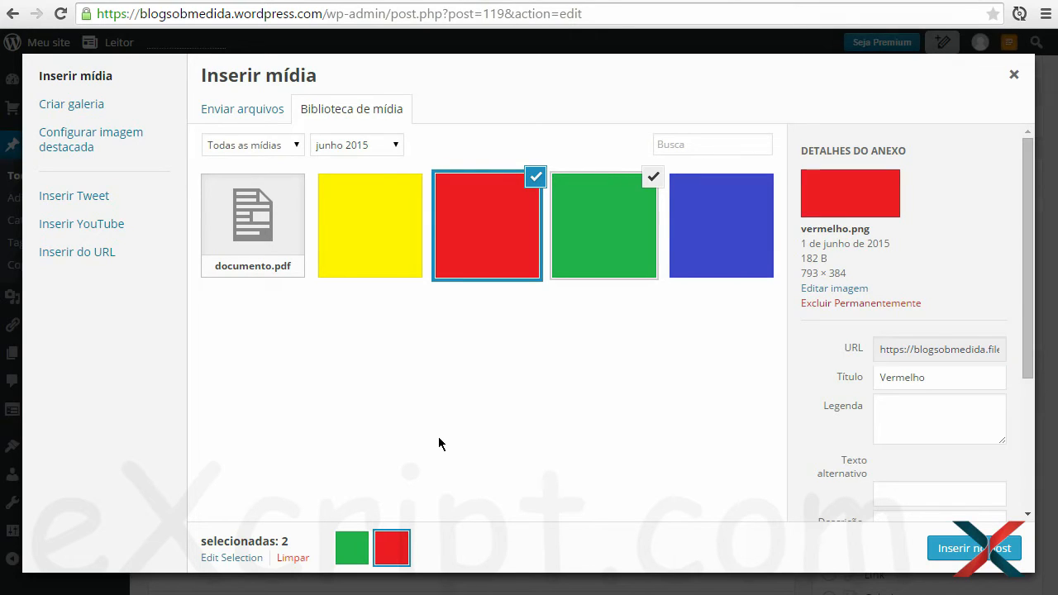
Remove the red and green images from the selection using their check marks
click(536, 179)
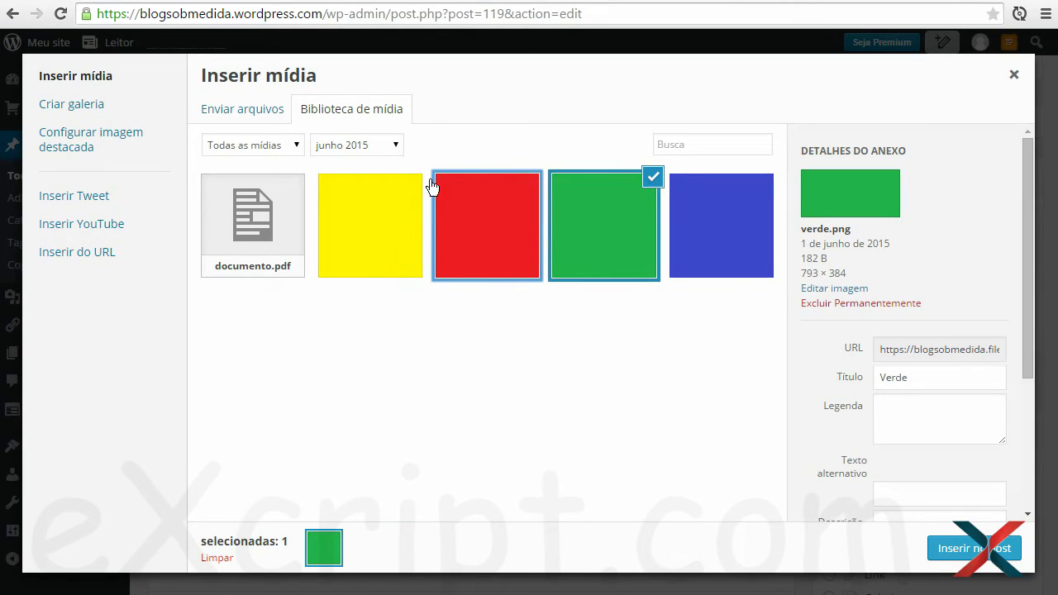
click(424, 388)
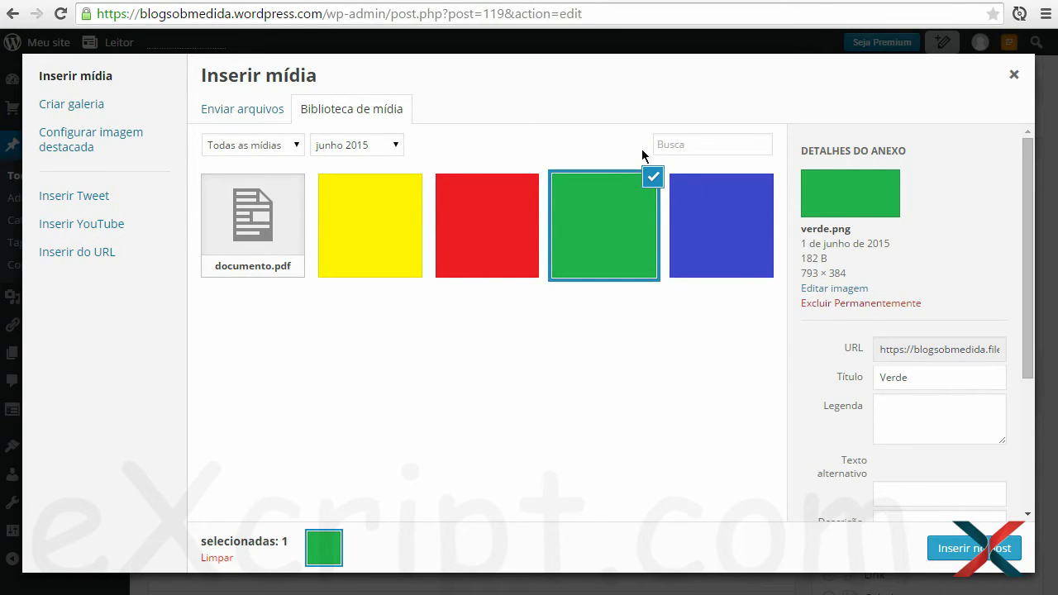
click(526, 266)
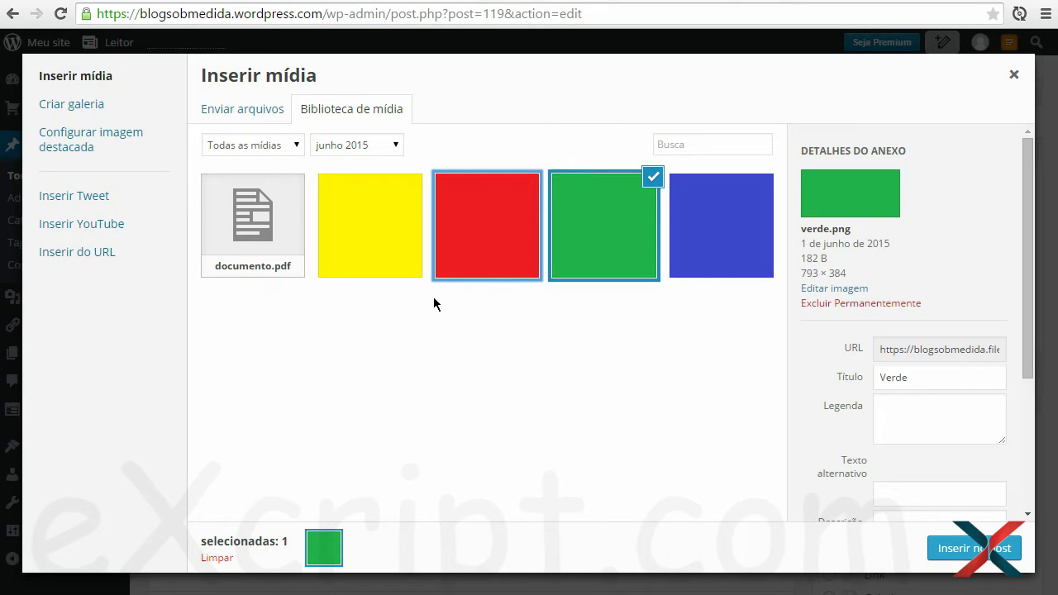
click(652, 178)
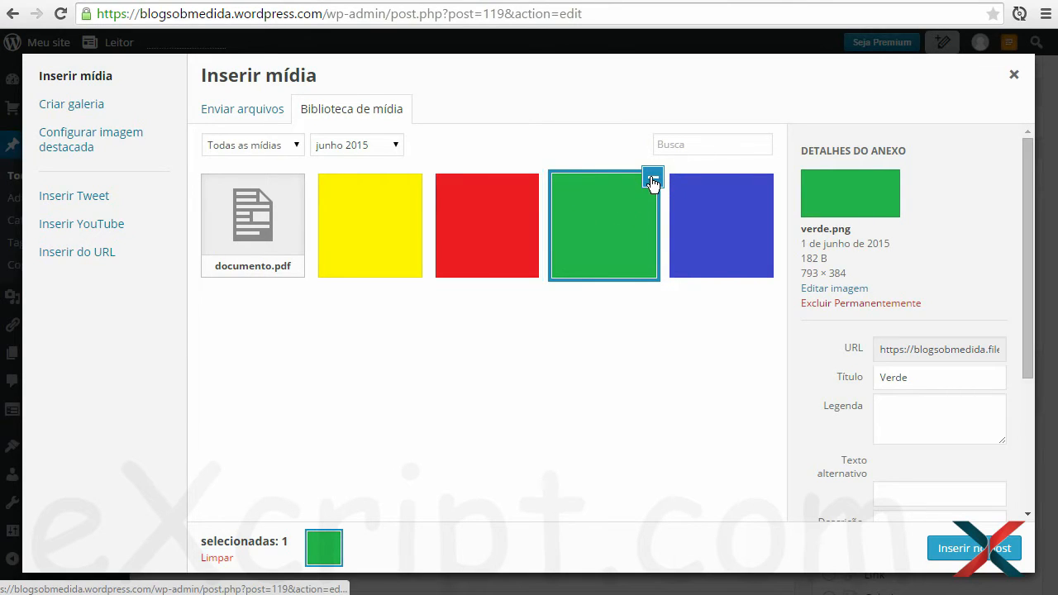
Select documento.pdf and extend the selection as a range up to the green image
click(203, 233)
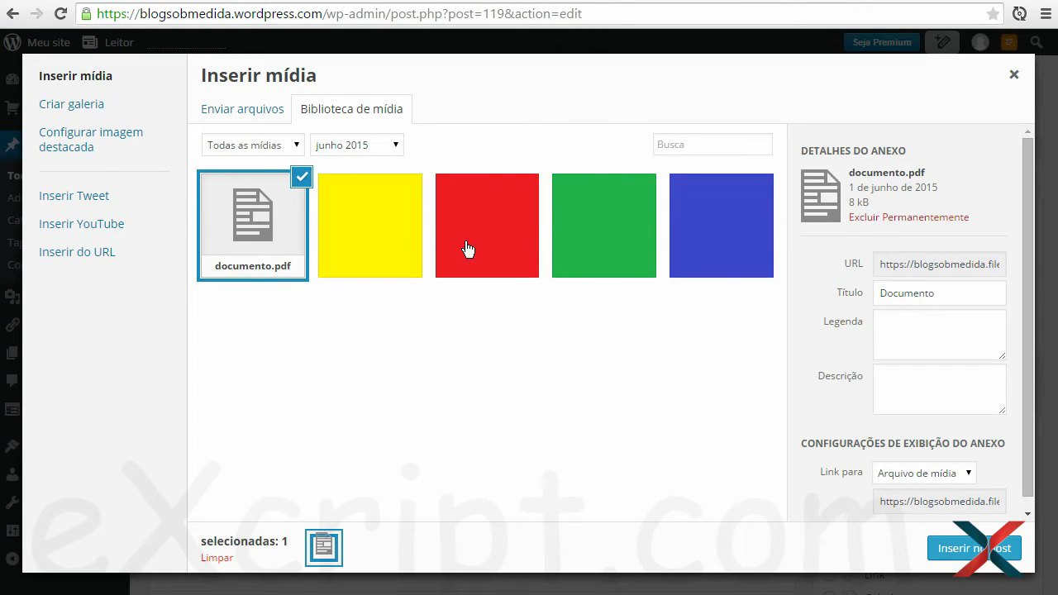
click(266, 246)
click(260, 219)
shift+click(616, 209)
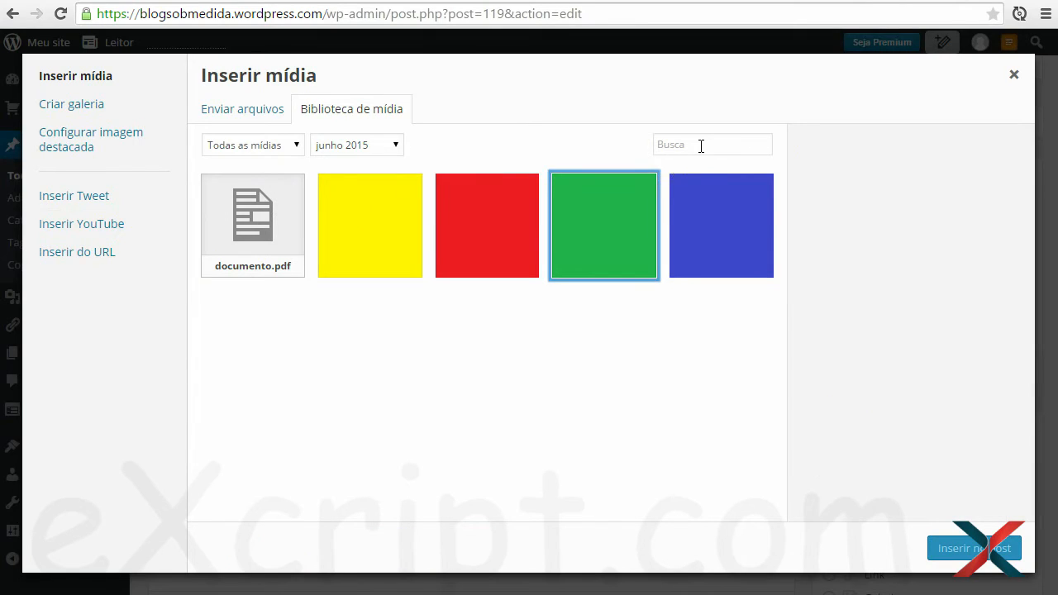
Search the junho 2015 media for "v" and select the green image verde.png
click(700, 146)
text(v)
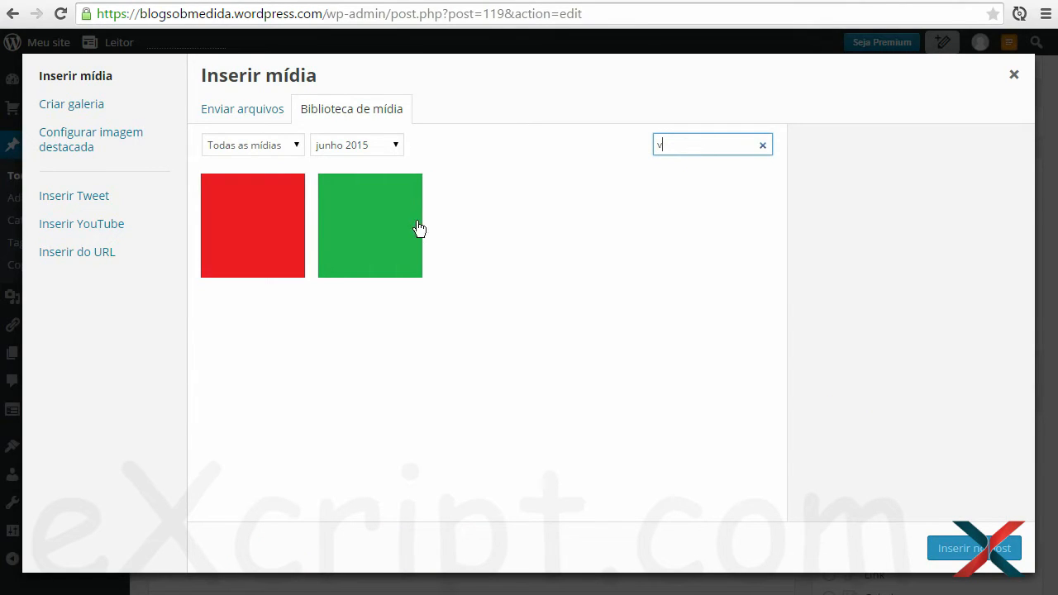
click(364, 216)
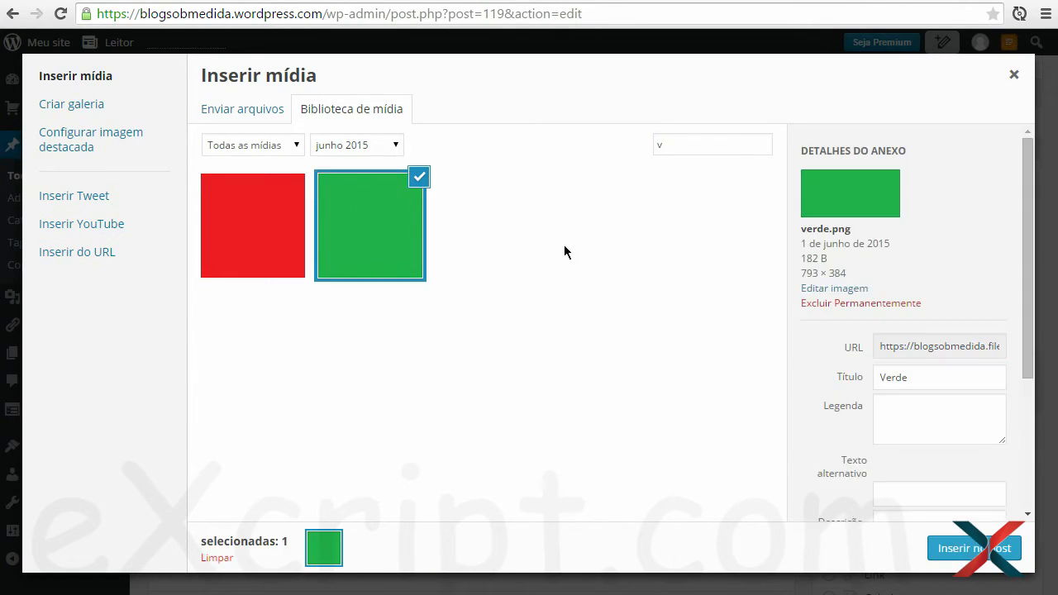
Clear the "v" search and search the media library for "a" with verde.png still selected
click(692, 146)
click(763, 146)
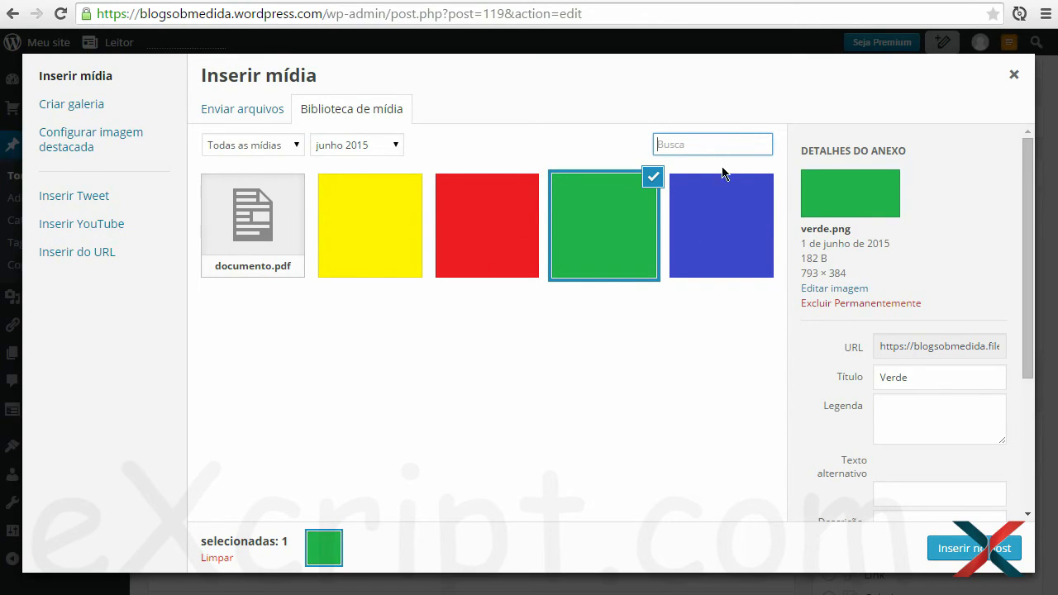
text(a)
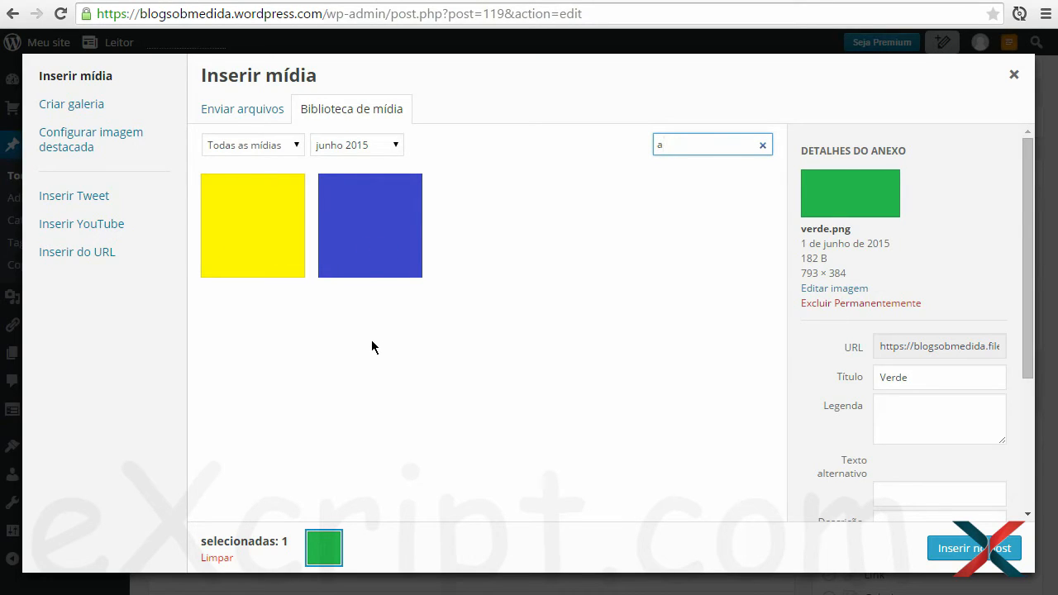
Add azul.png to the selection and switch between the details of verde.png and azul.png using the selected items' thumbnails
click(387, 252)
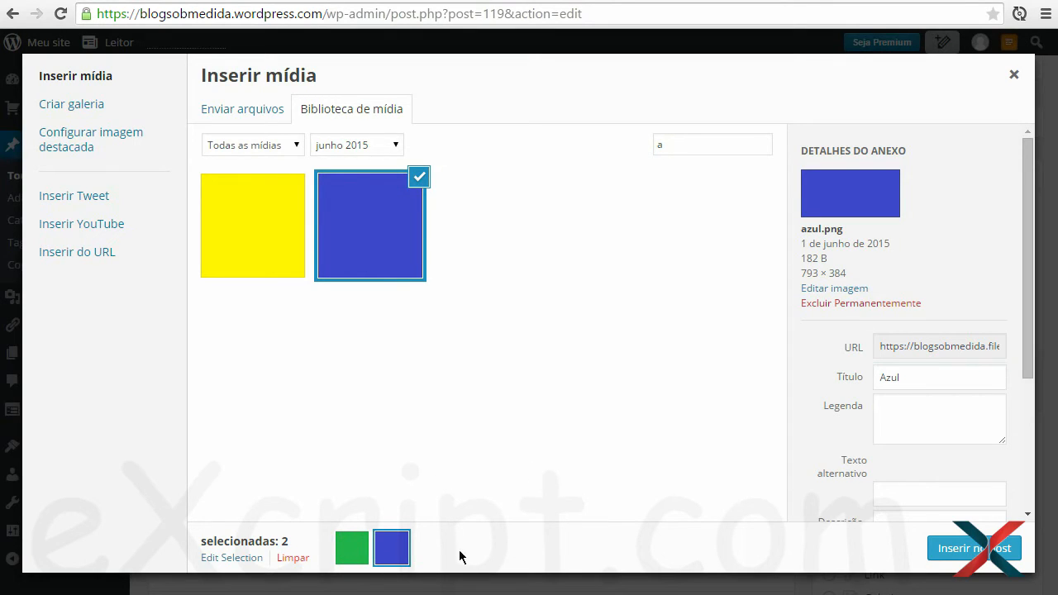
drag(201, 541, 295, 538)
click(304, 529)
click(353, 552)
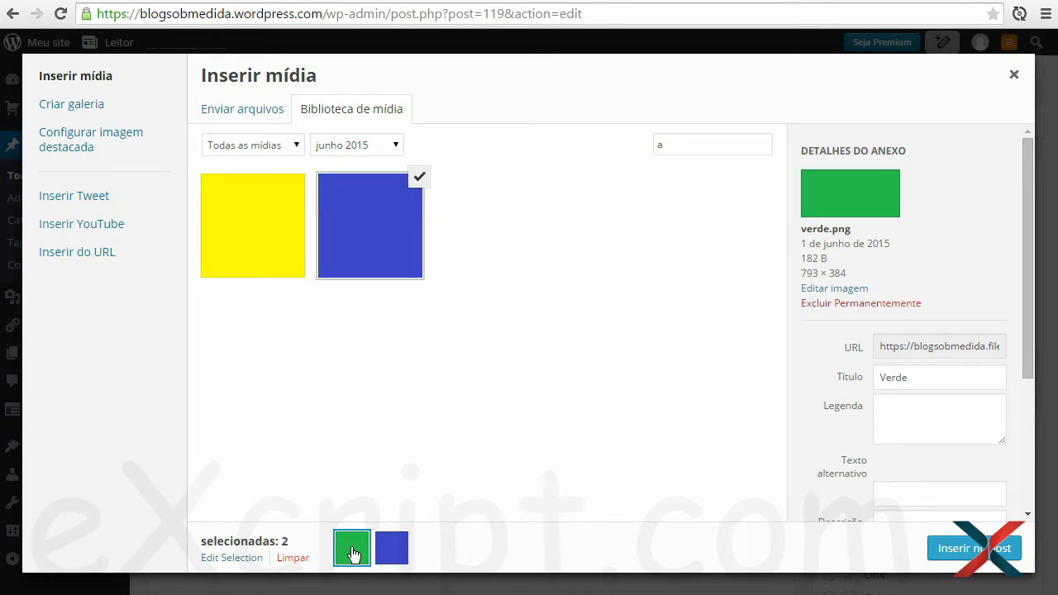
click(395, 553)
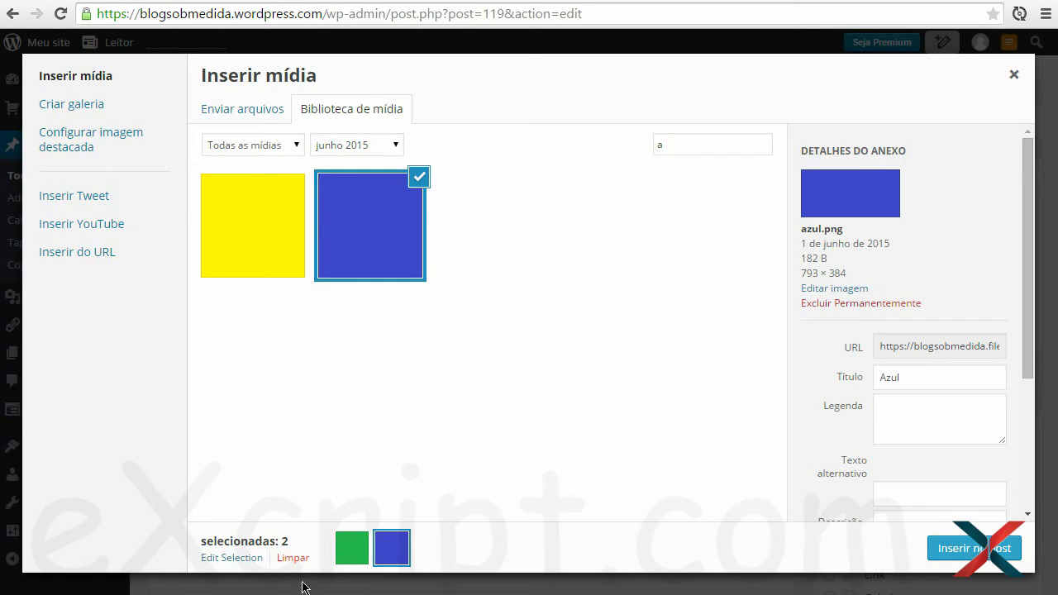
click(343, 553)
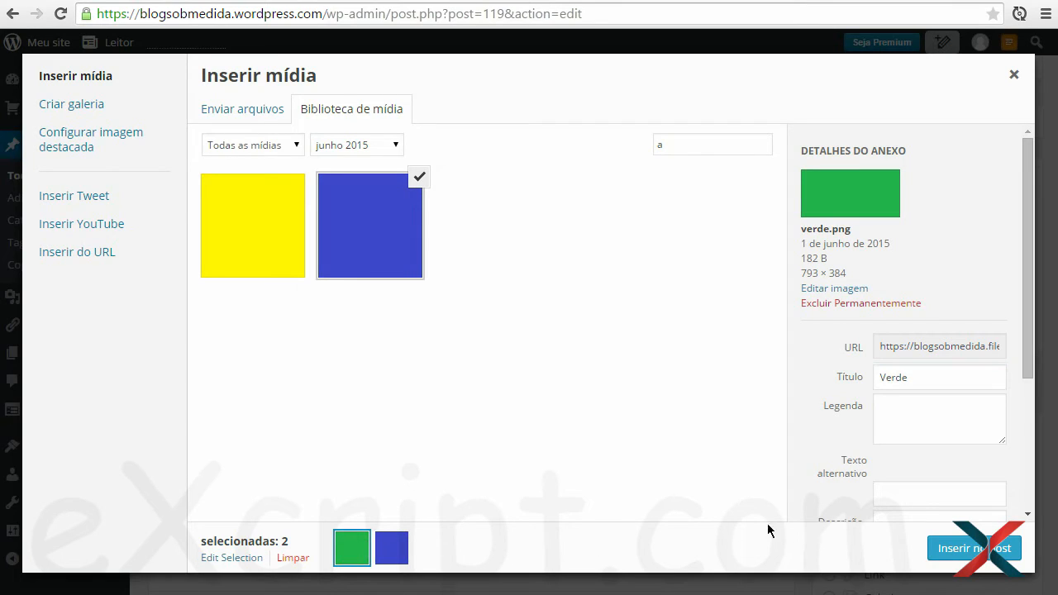
Clear the media selection and the "a" search, and select the yellow image amarelo.png
click(299, 559)
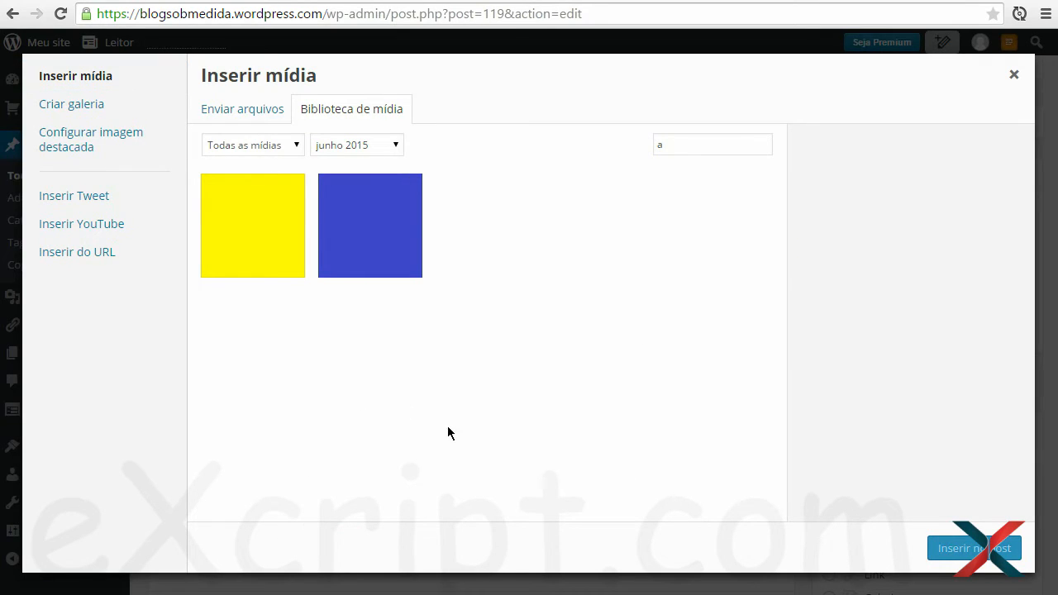
key(BackSpace)
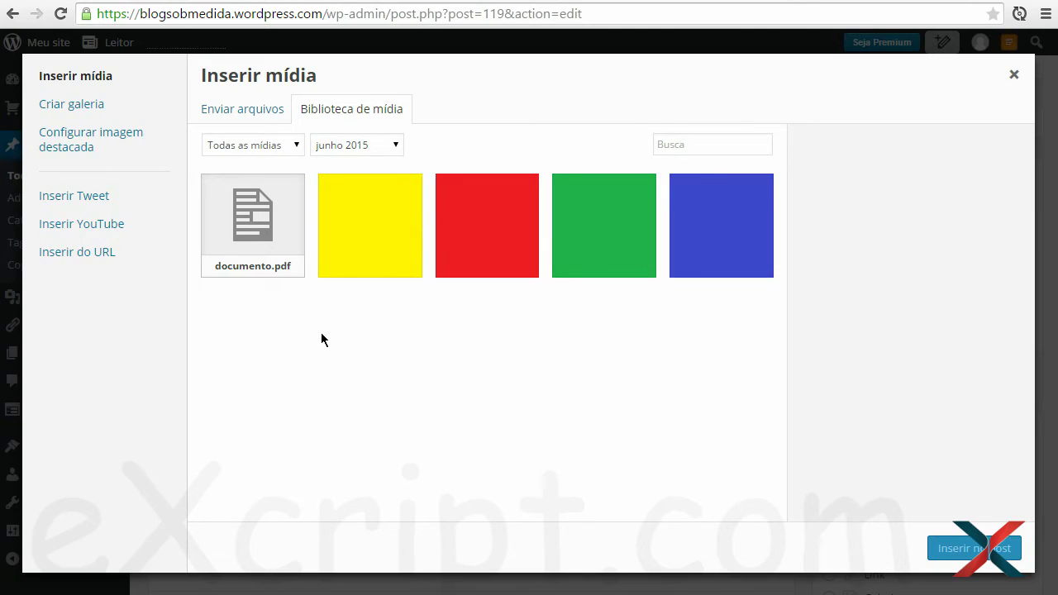
click(383, 216)
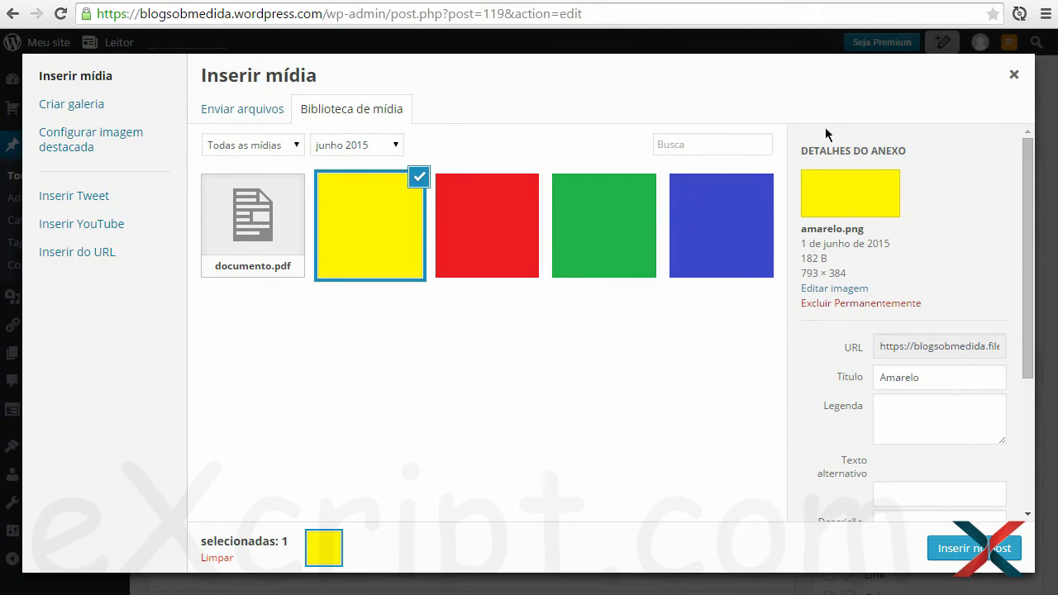
Examine the attachment details of amarelo.png and its display settings for alignment, link and size
drag(799, 152, 1000, 213)
scroll(822, 239, down, 1)
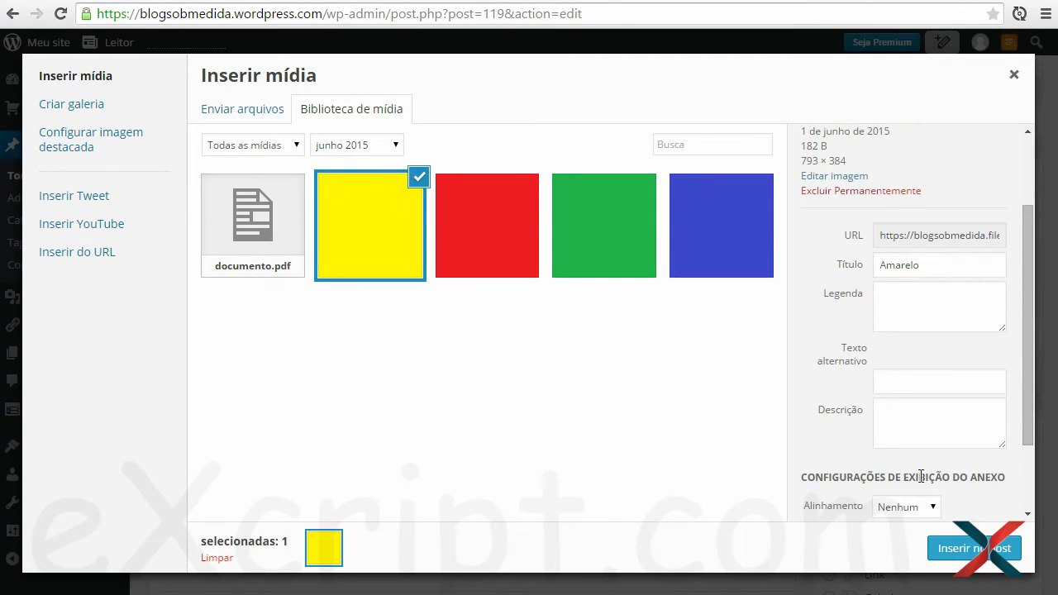
scroll(893, 406, down, 1)
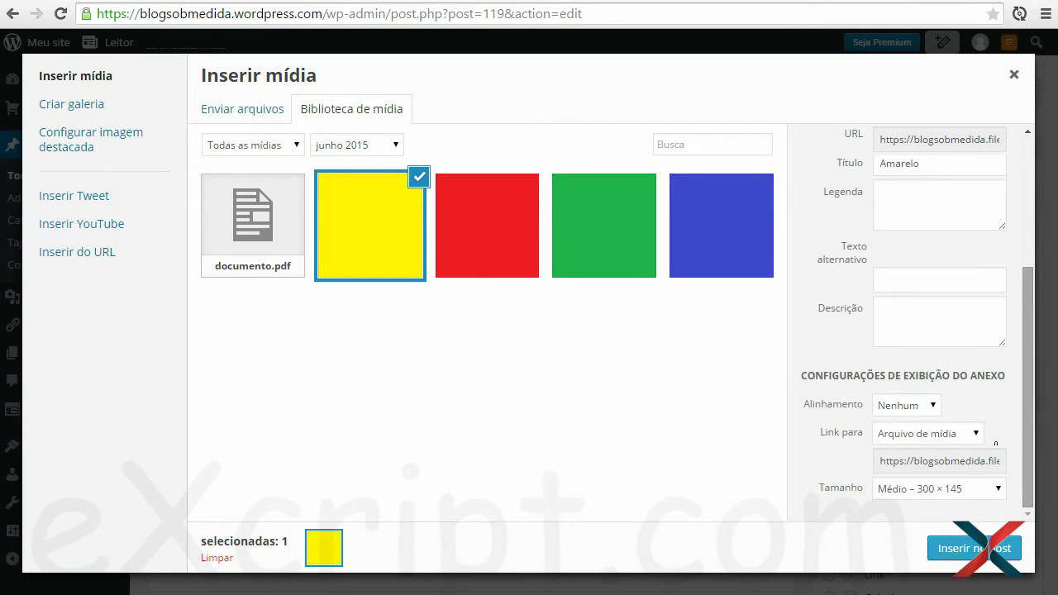
drag(802, 374, 1004, 378)
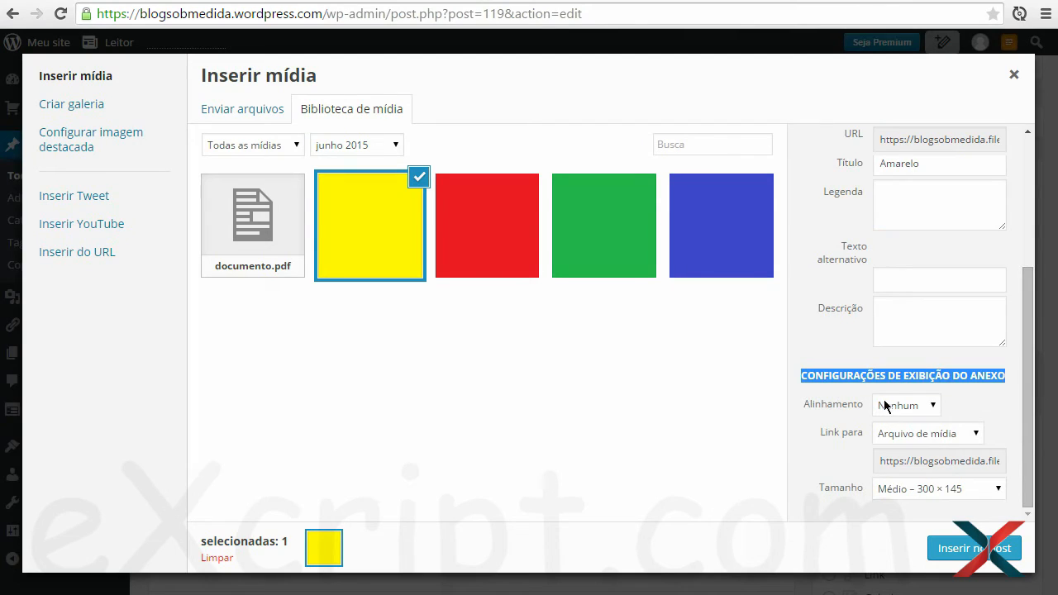
scroll(897, 397, up, 2)
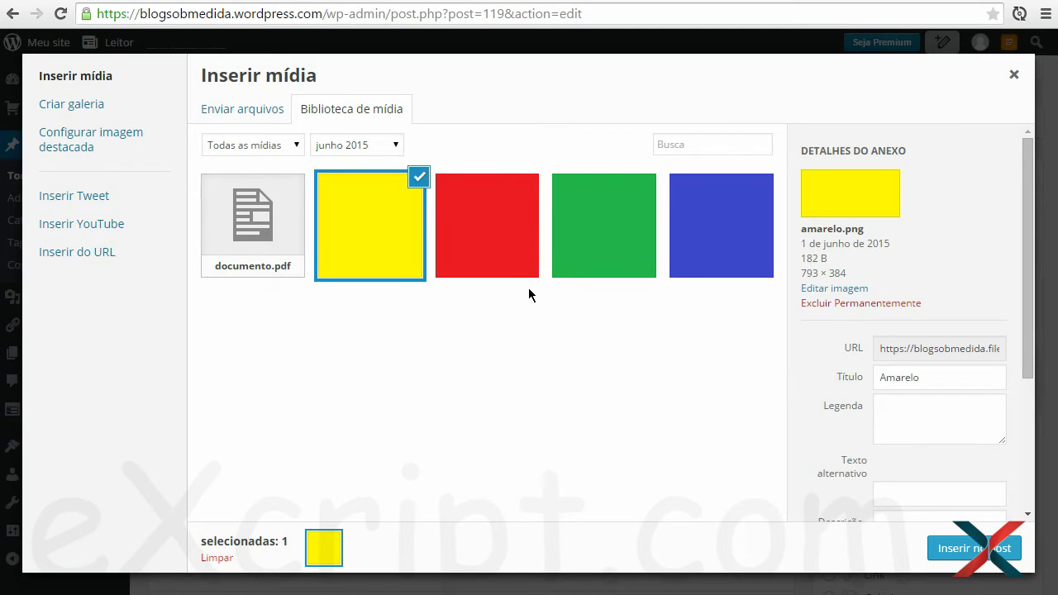
drag(806, 229, 852, 273)
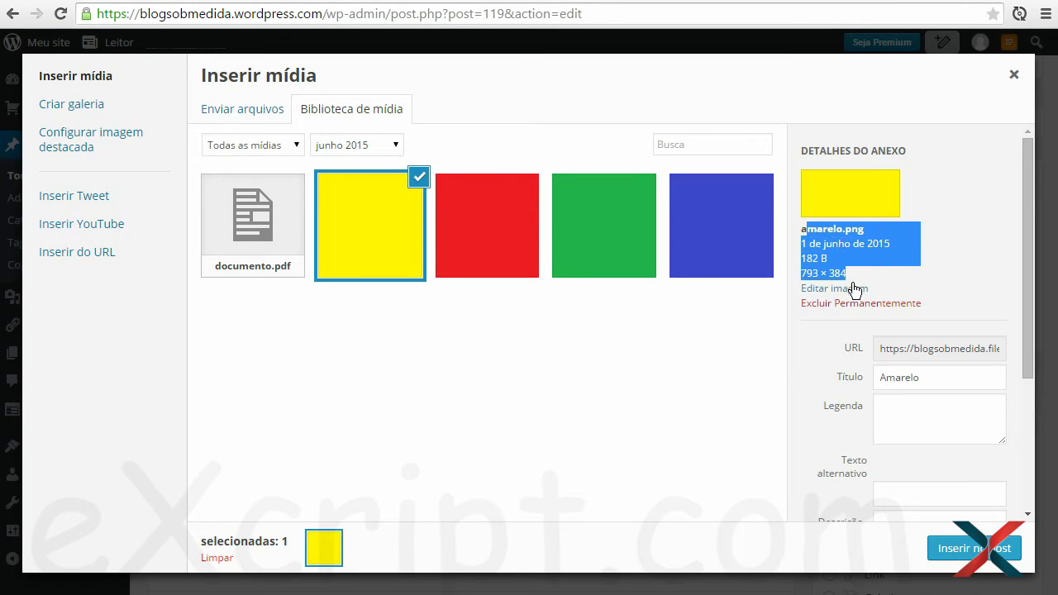
click(910, 273)
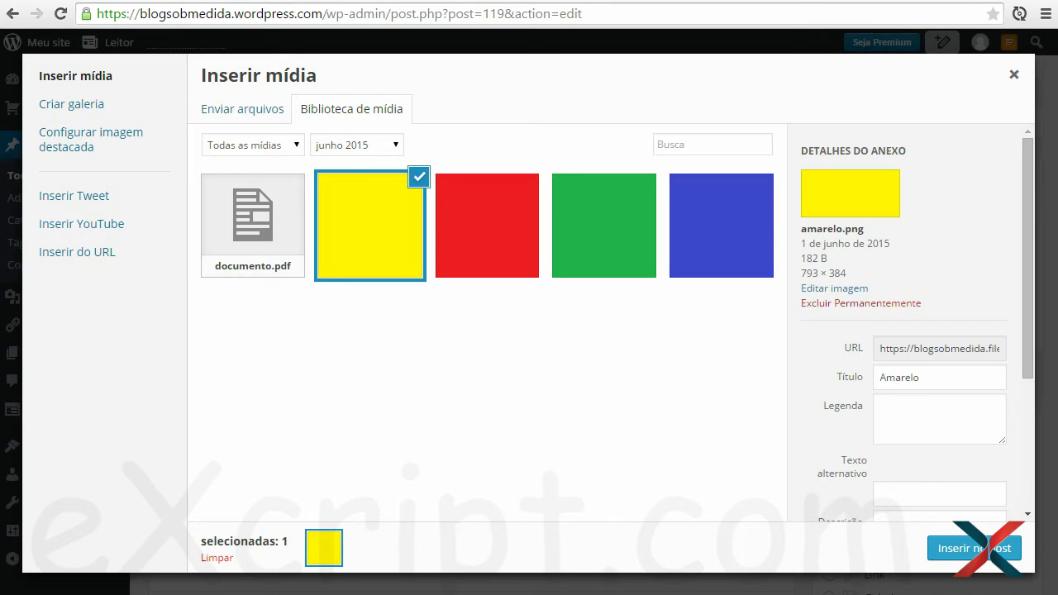
scroll(905, 414, down, 2)
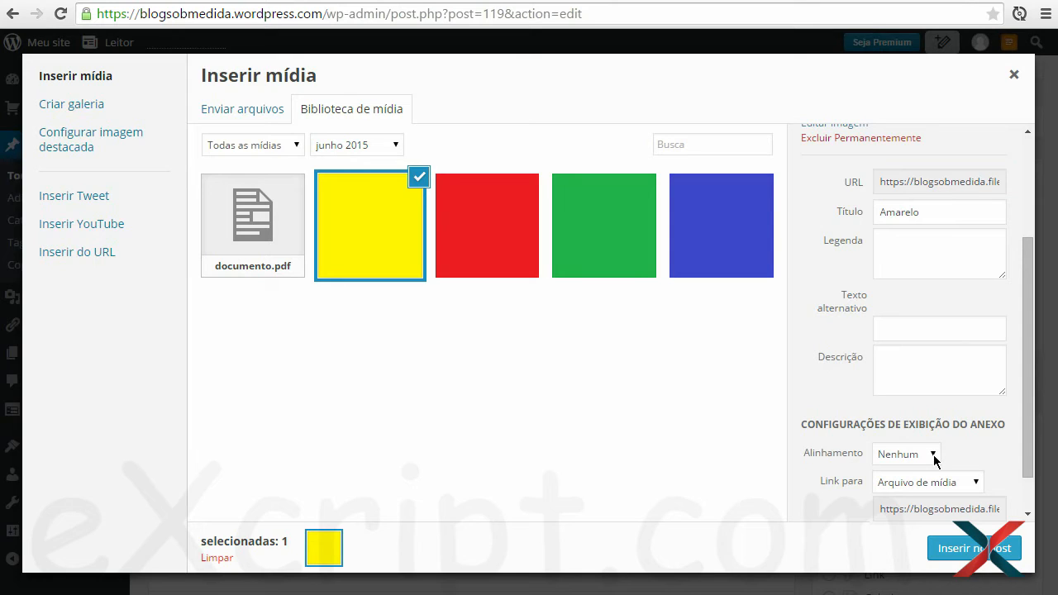
scroll(934, 460, down, 1)
drag(801, 373, 1004, 376)
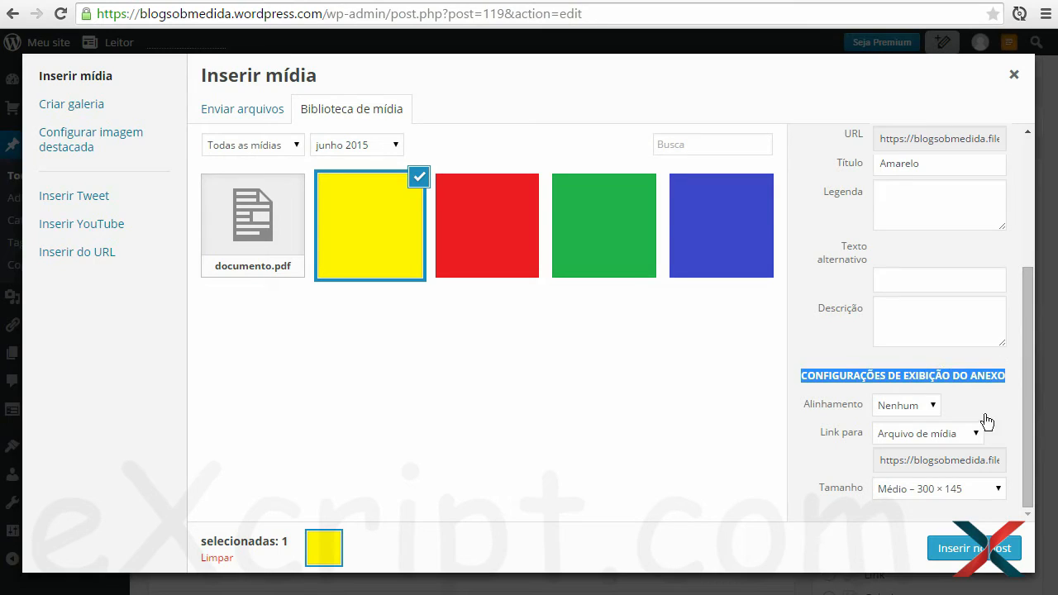
click(832, 377)
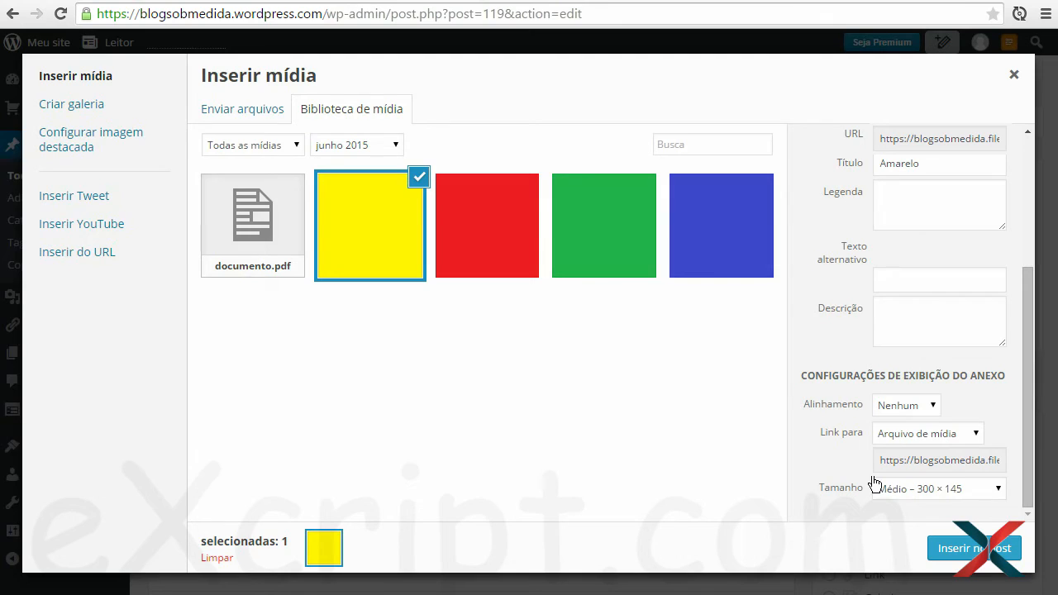
Try the alignments Nenhum, Esquerda and Centro for the yellow image, and set the alignment to Direita
click(934, 407)
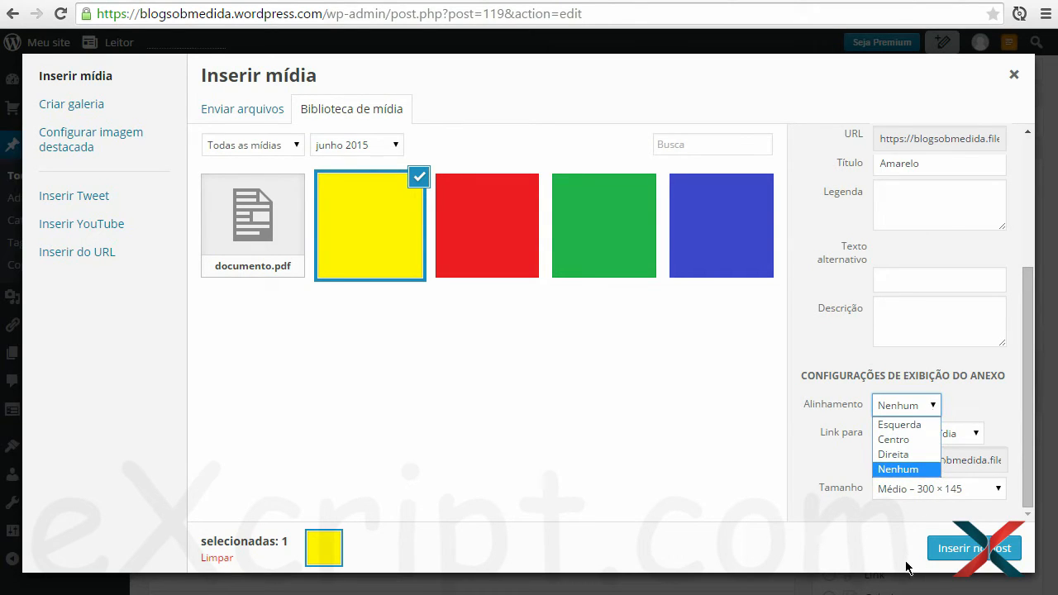
click(908, 469)
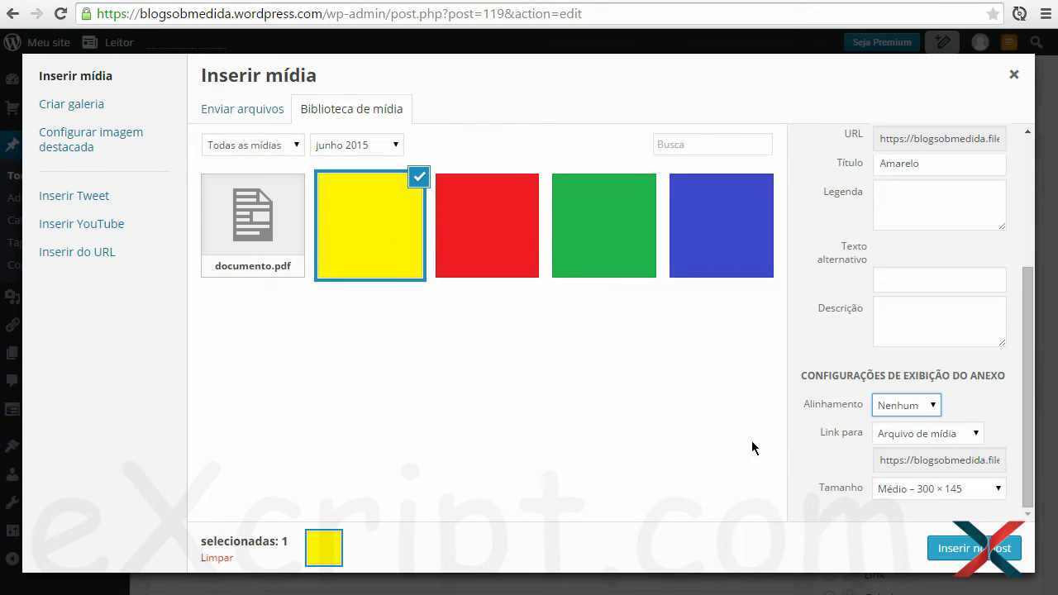
click(933, 405)
click(921, 427)
click(928, 410)
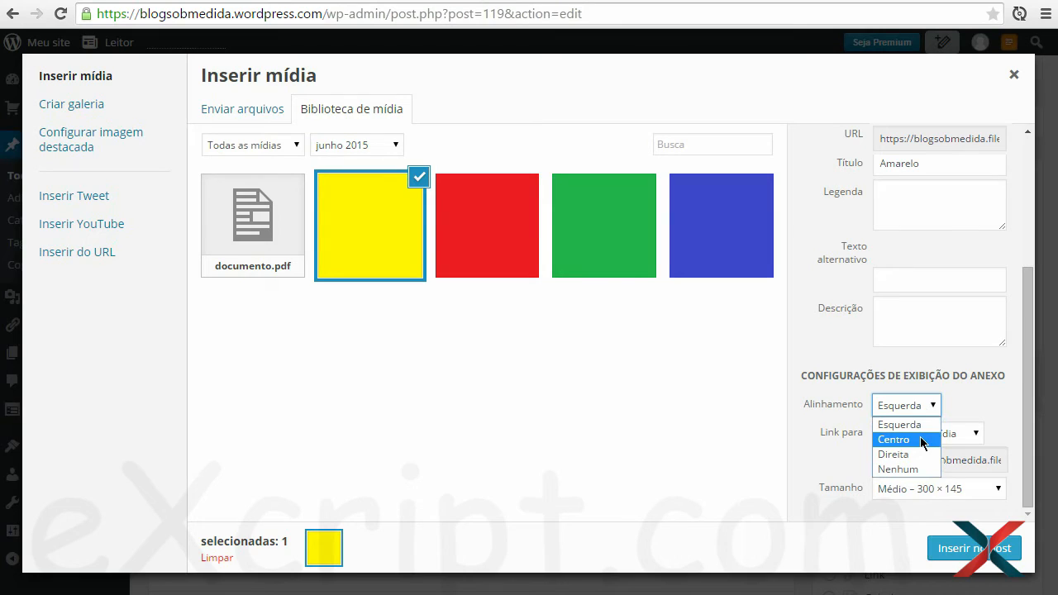
click(920, 436)
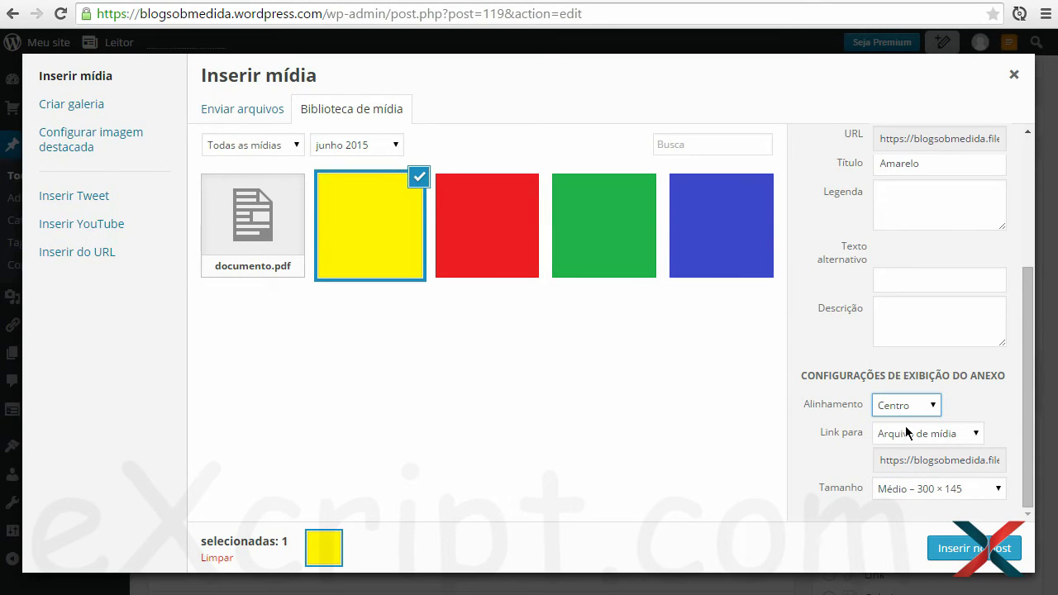
click(913, 407)
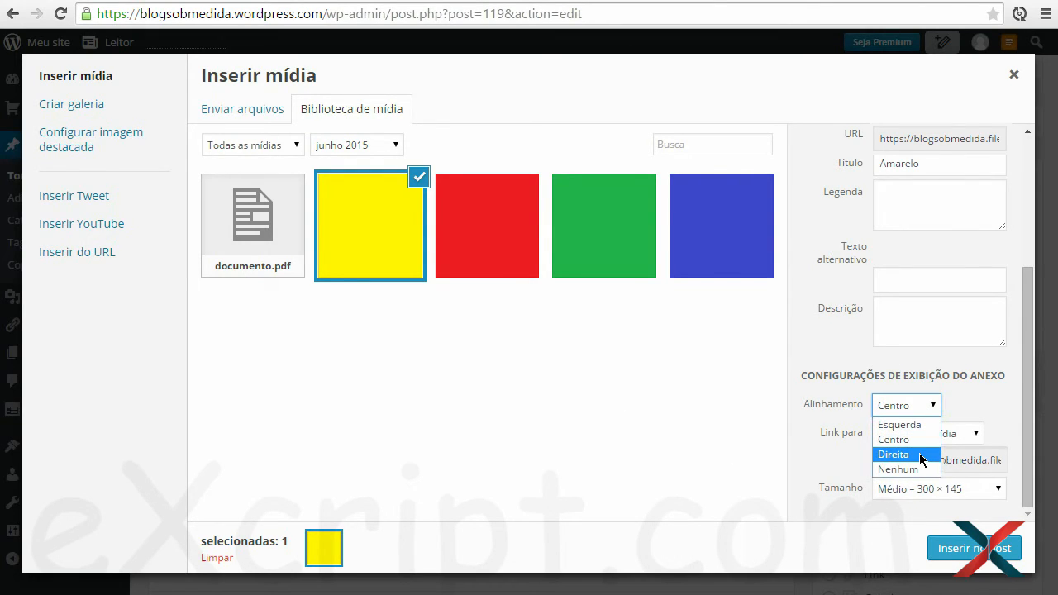
click(919, 455)
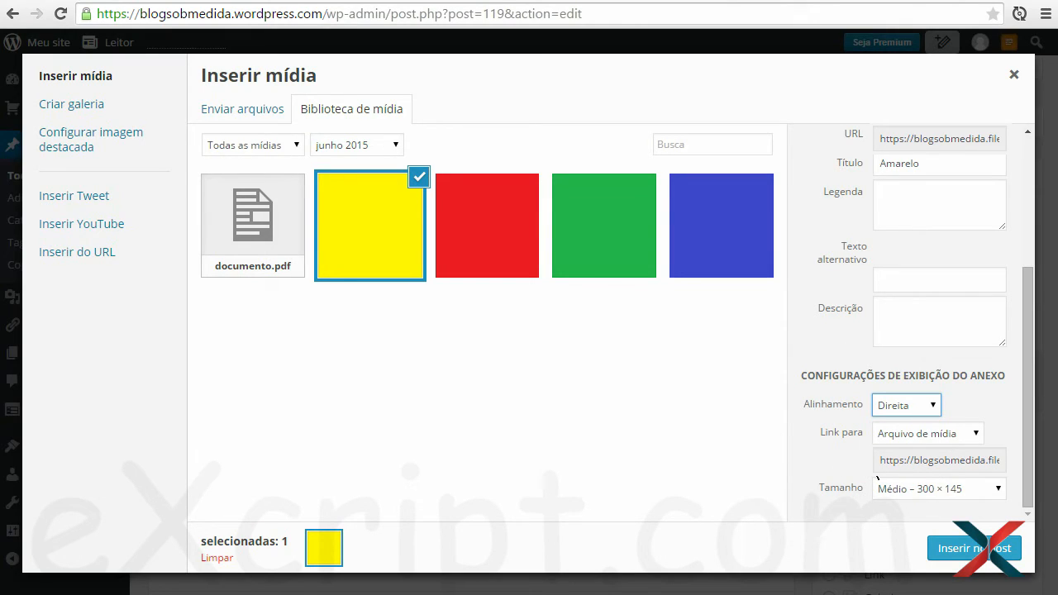
click(637, 468)
Set the yellow image's link target to Nenhum
click(835, 439)
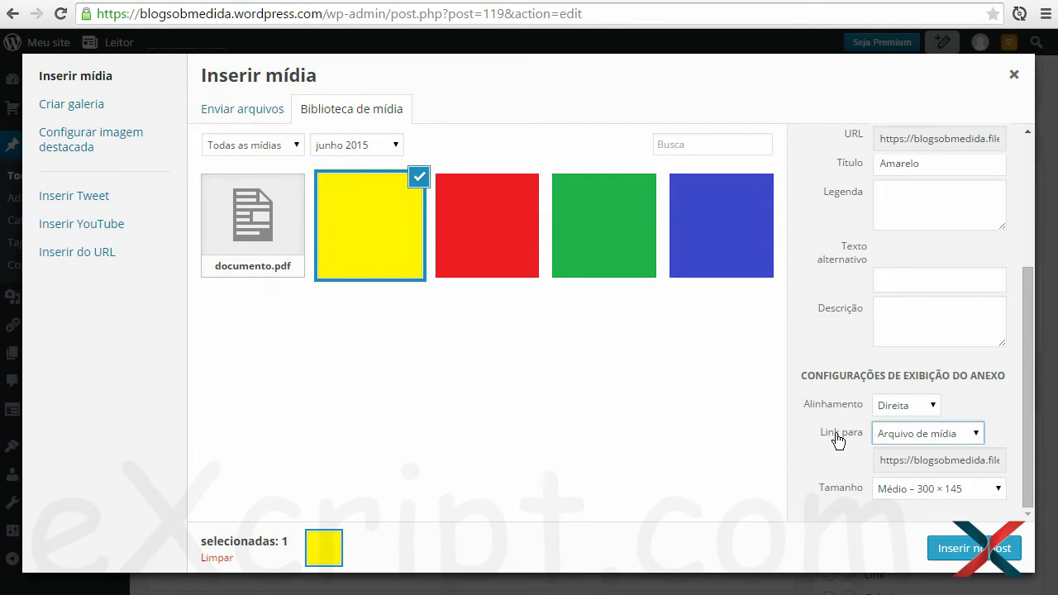
click(978, 432)
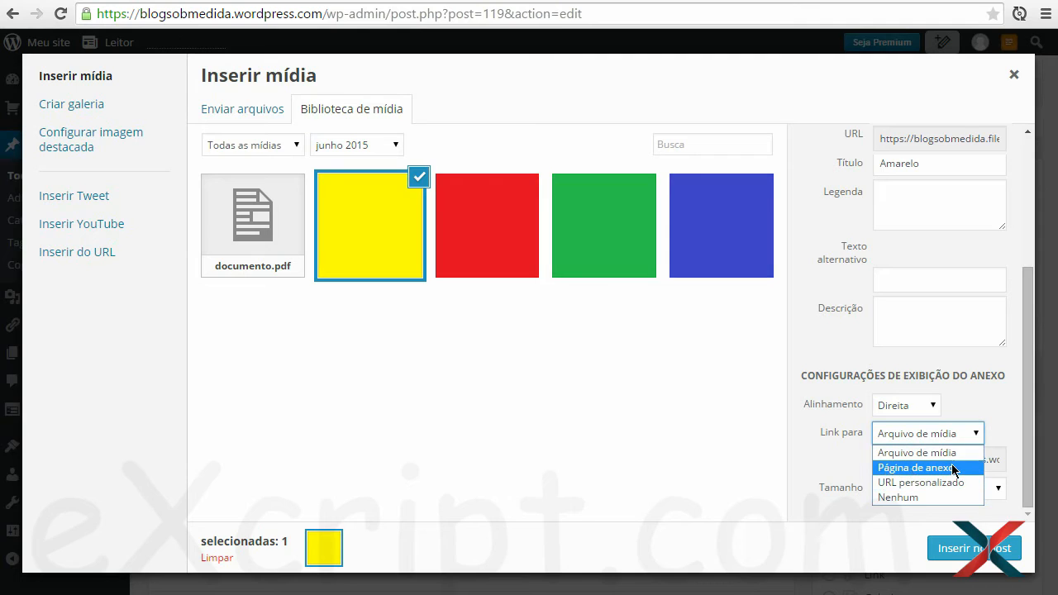
click(916, 499)
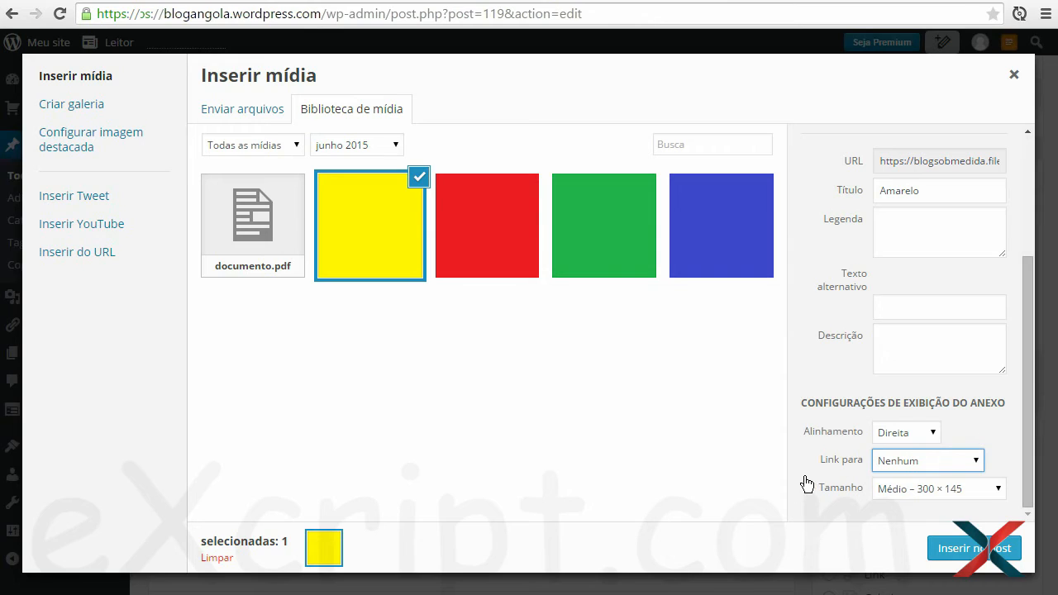
drag(819, 467, 864, 470)
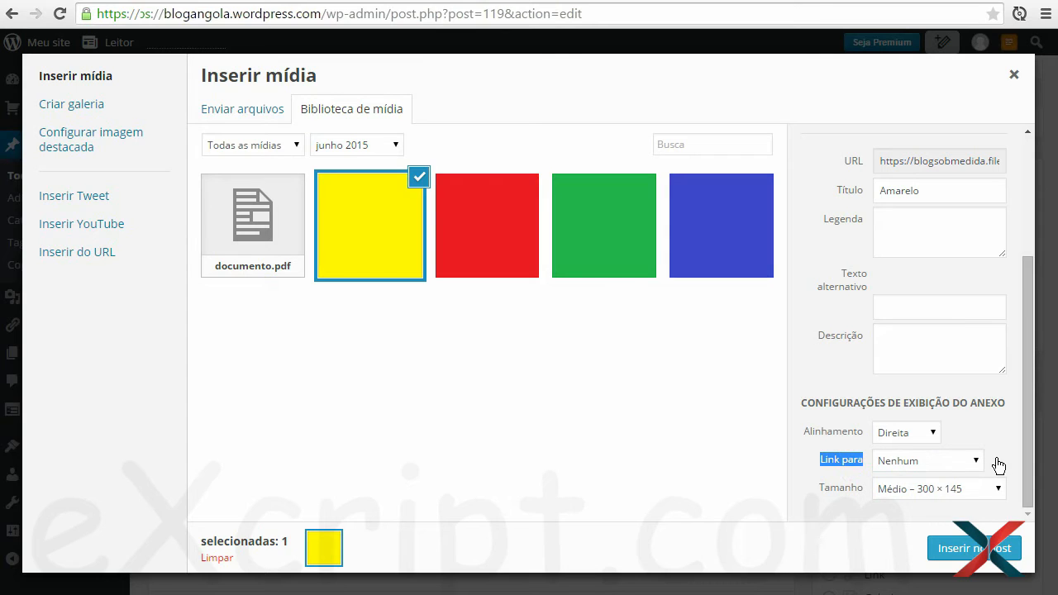
Set the yellow image's link target to Arquivo de mídia
click(969, 459)
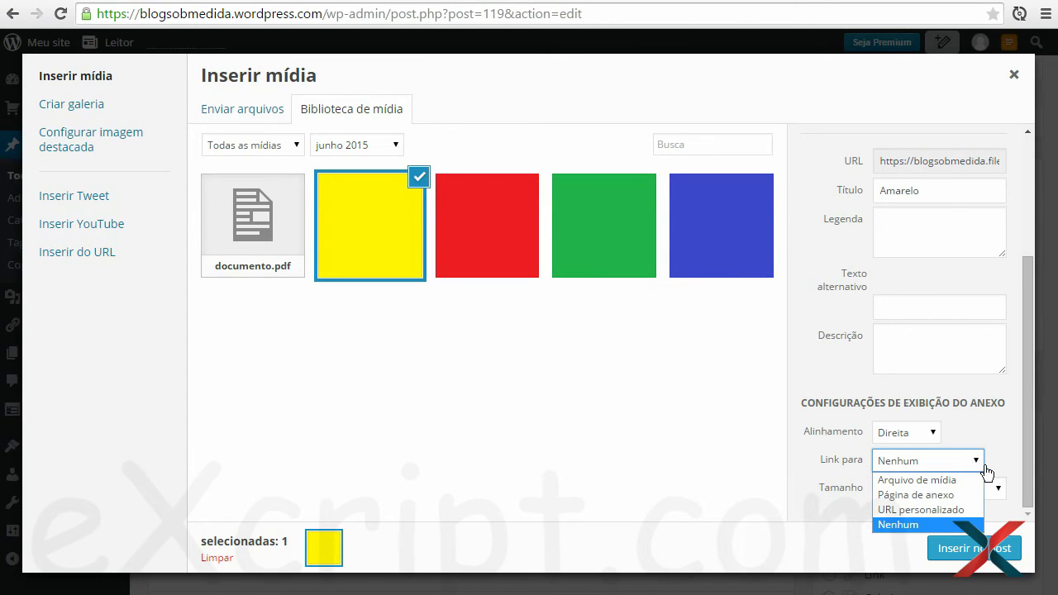
click(916, 482)
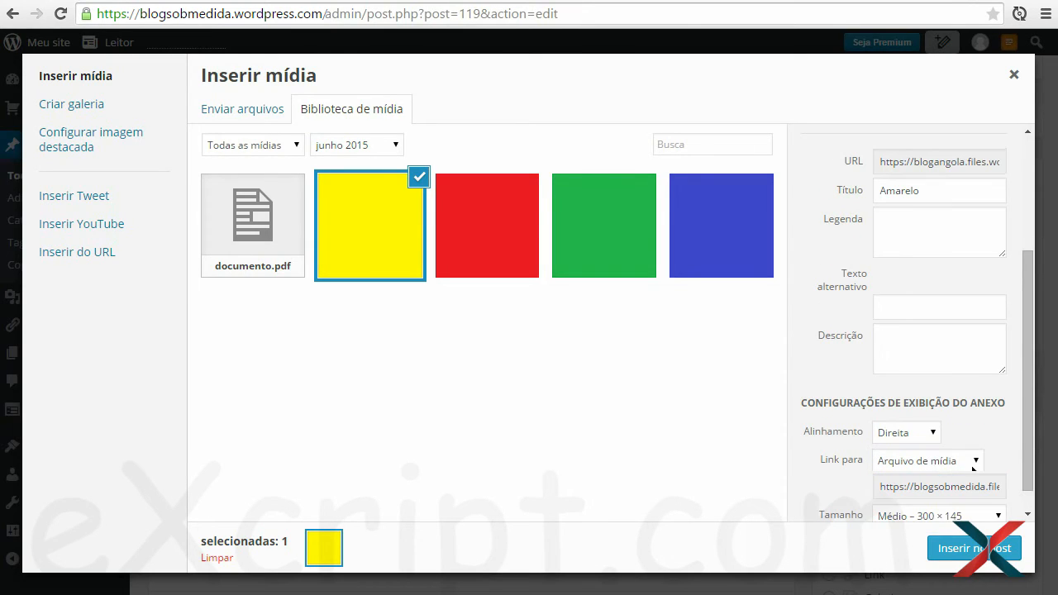
click(976, 463)
click(977, 467)
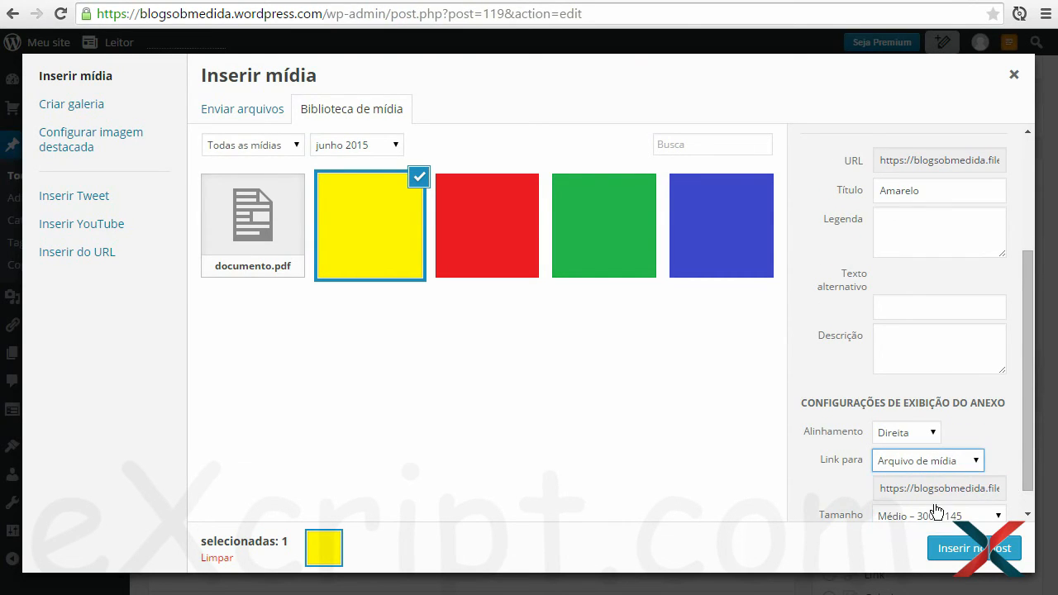
View the media file amarelo.png at its own URL in the browser and return to the media insertion window
click(998, 459)
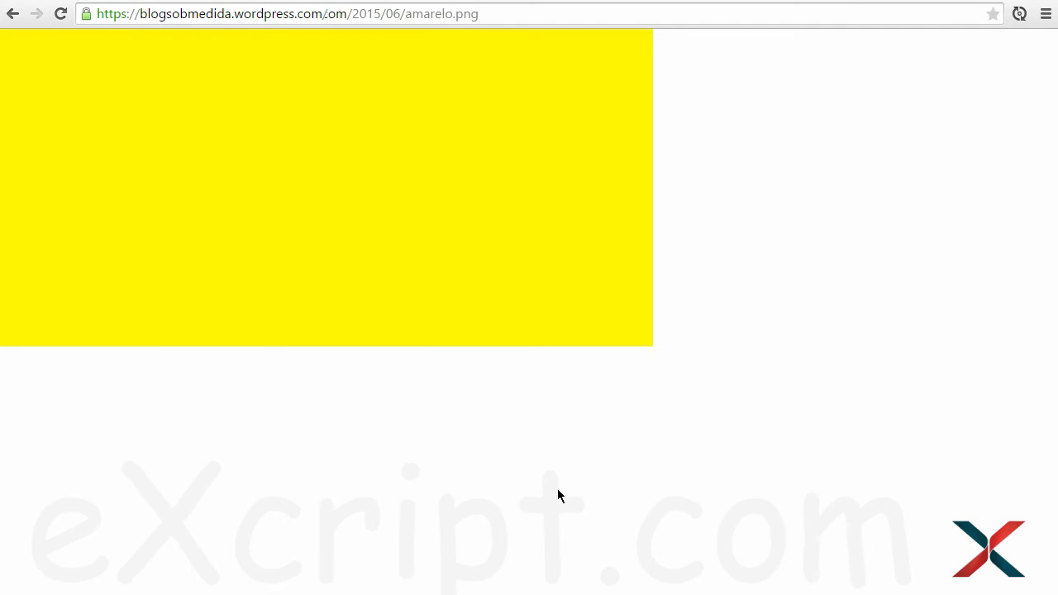
key(ctrl+w)
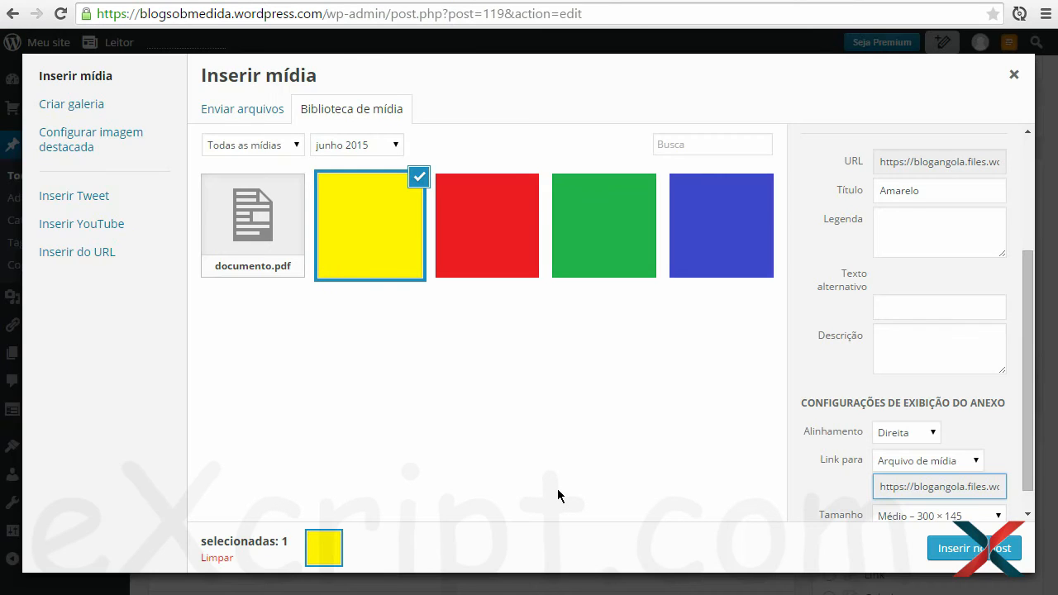
triple_click(204, 75)
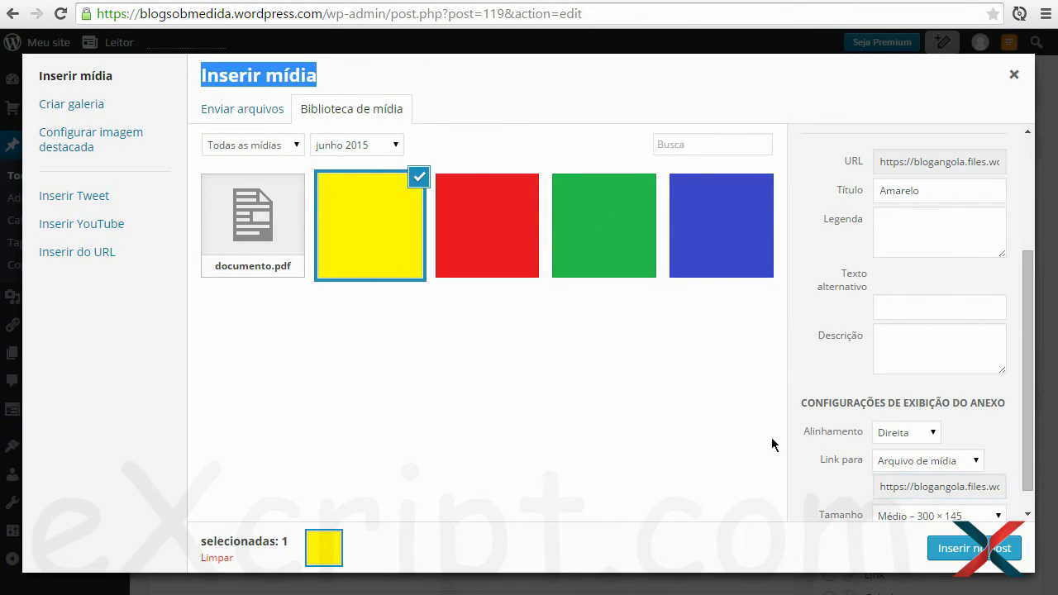
Set the yellow image's link target to Página de anexo
click(977, 463)
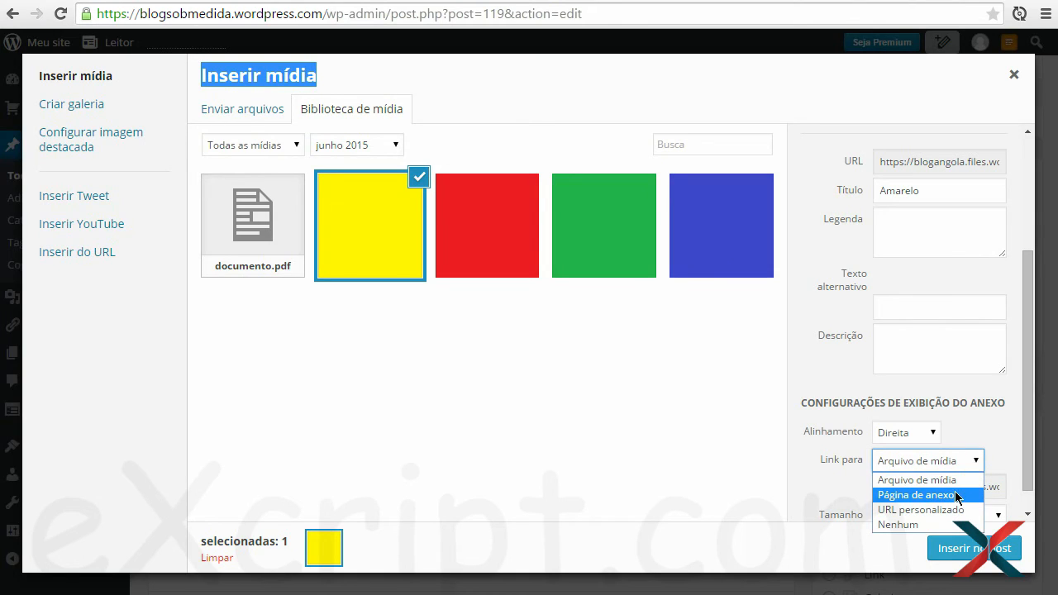
click(958, 494)
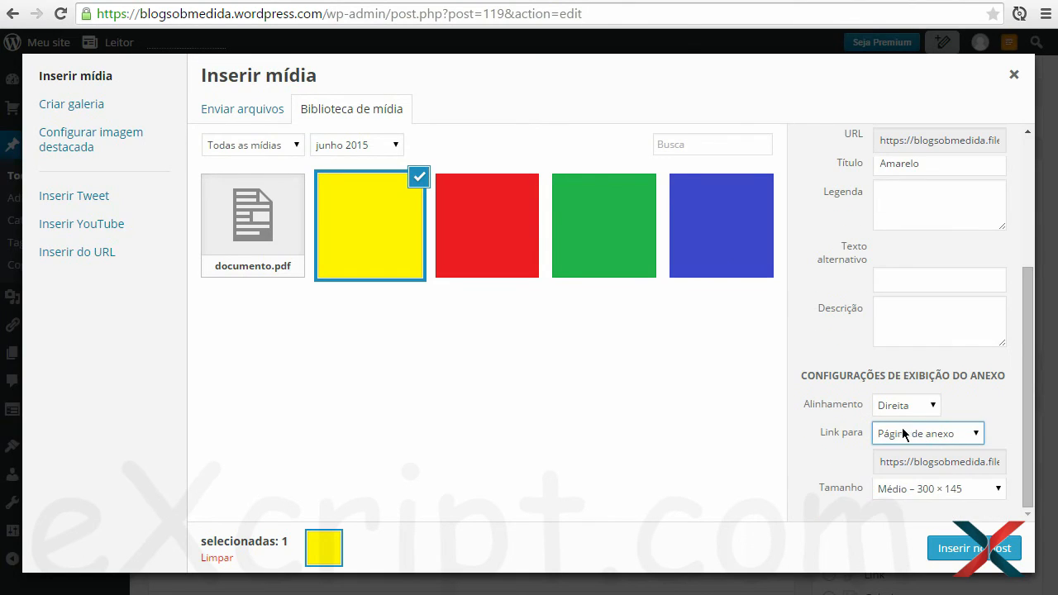
click(977, 441)
click(978, 443)
drag(822, 439, 876, 438)
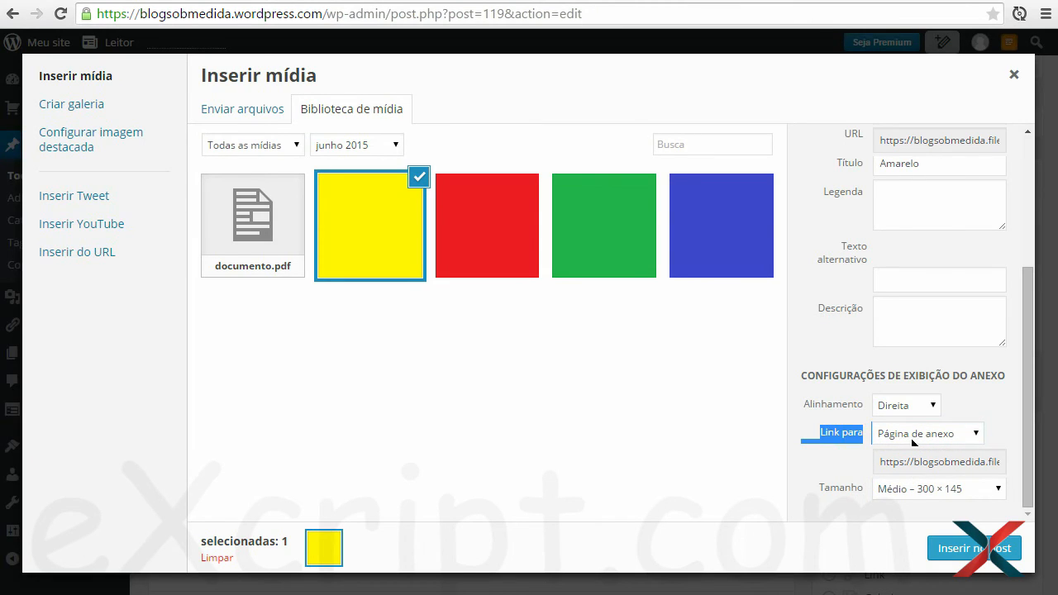
click(937, 478)
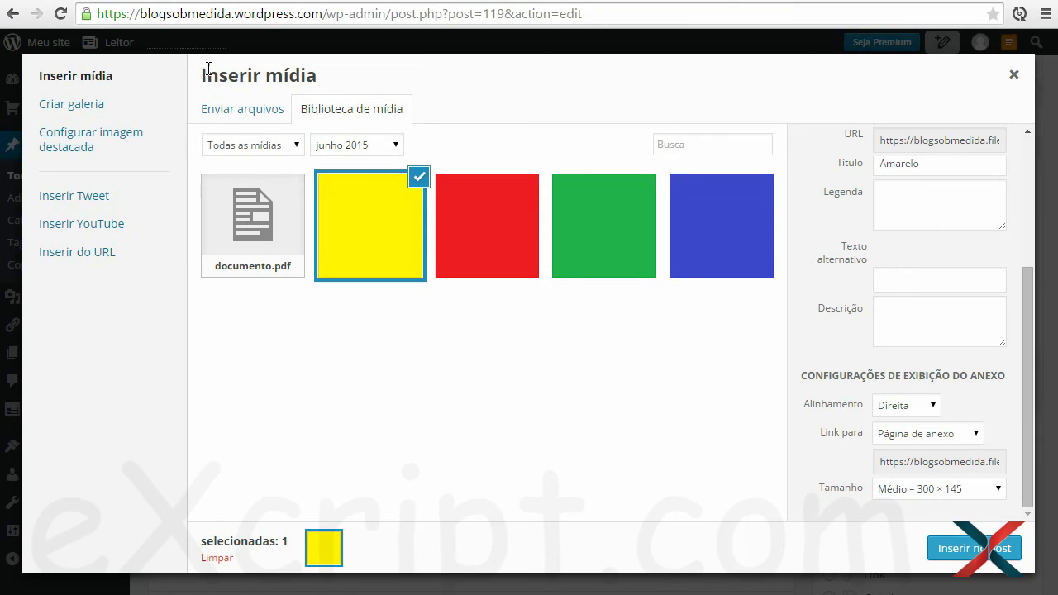
triple_click(224, 75)
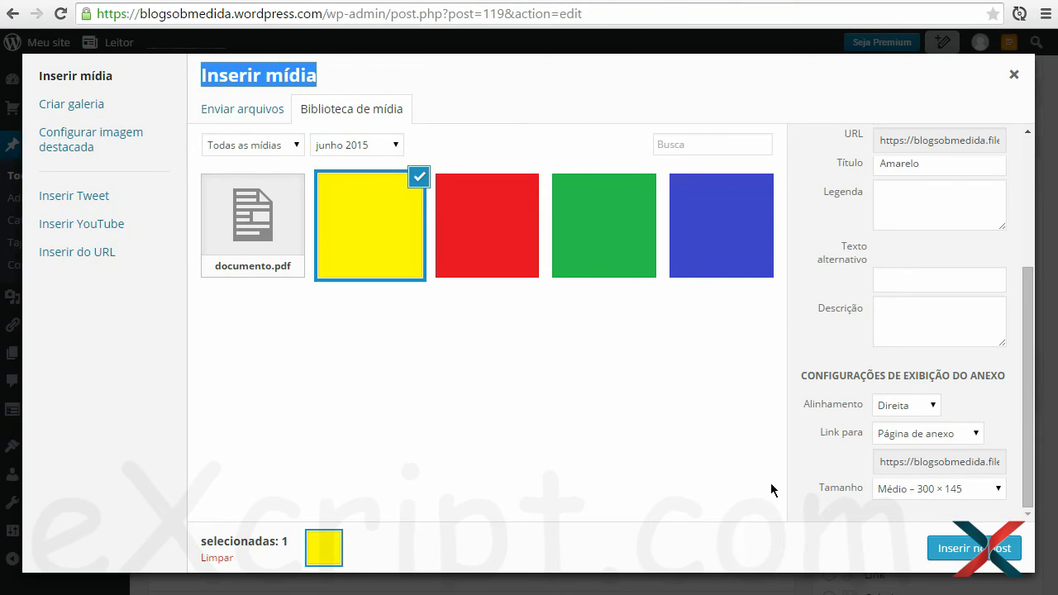
click(975, 434)
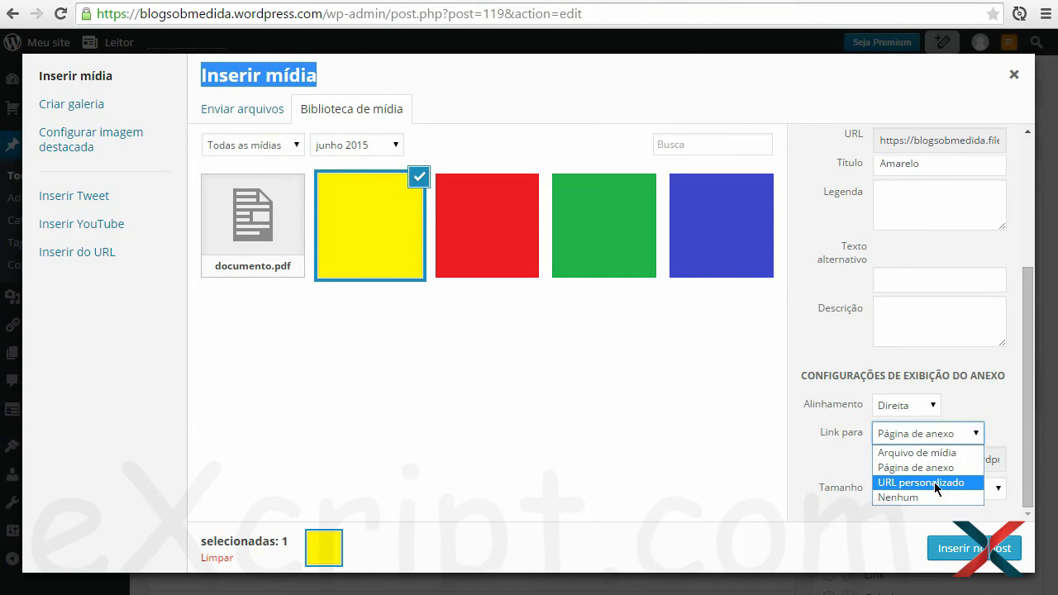
click(934, 482)
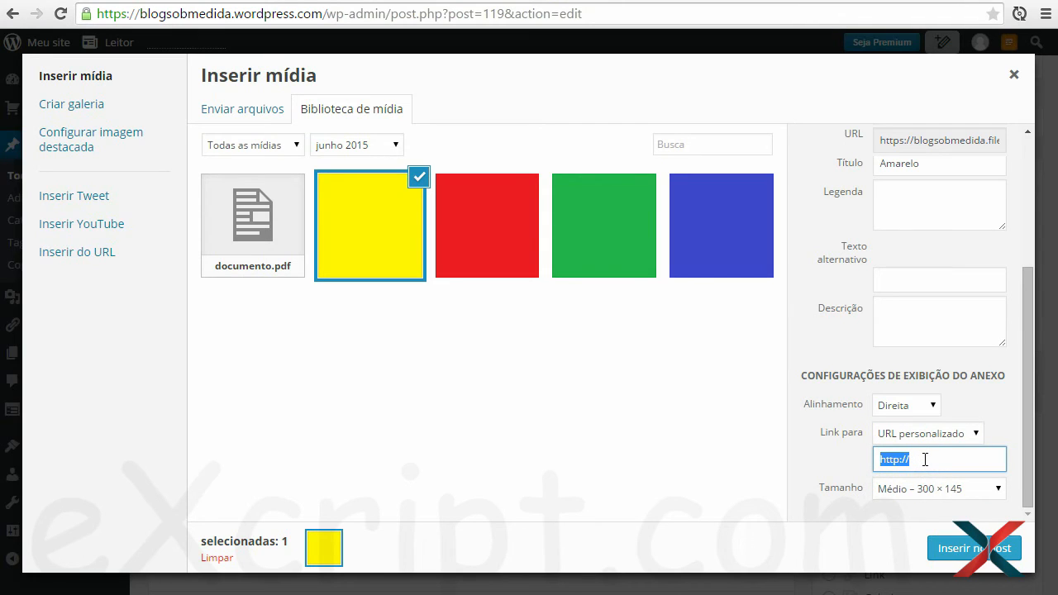
click(937, 459)
text(www.google.com)
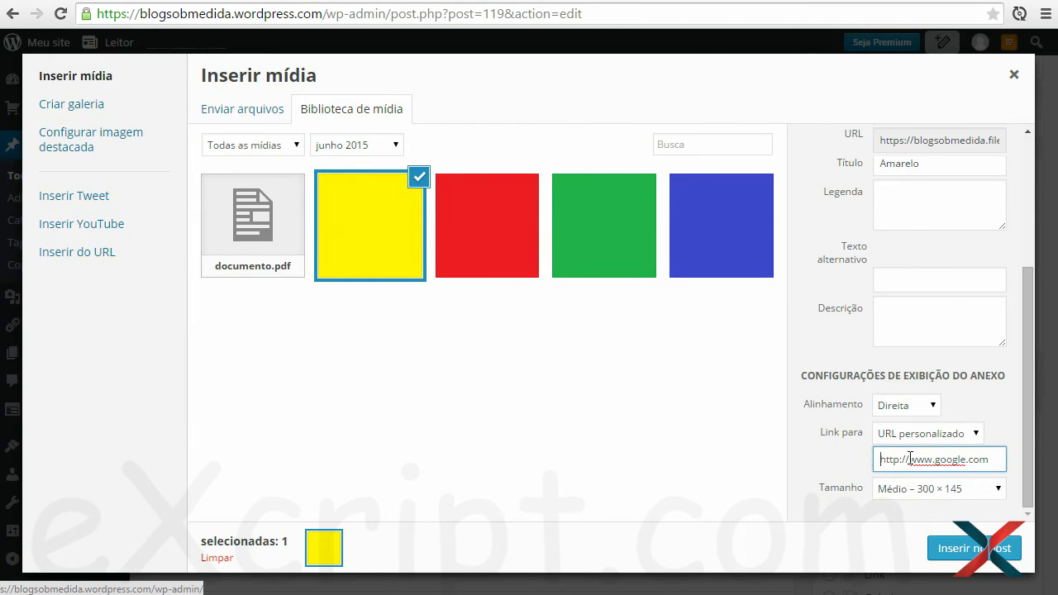
drag(876, 459, 1046, 468)
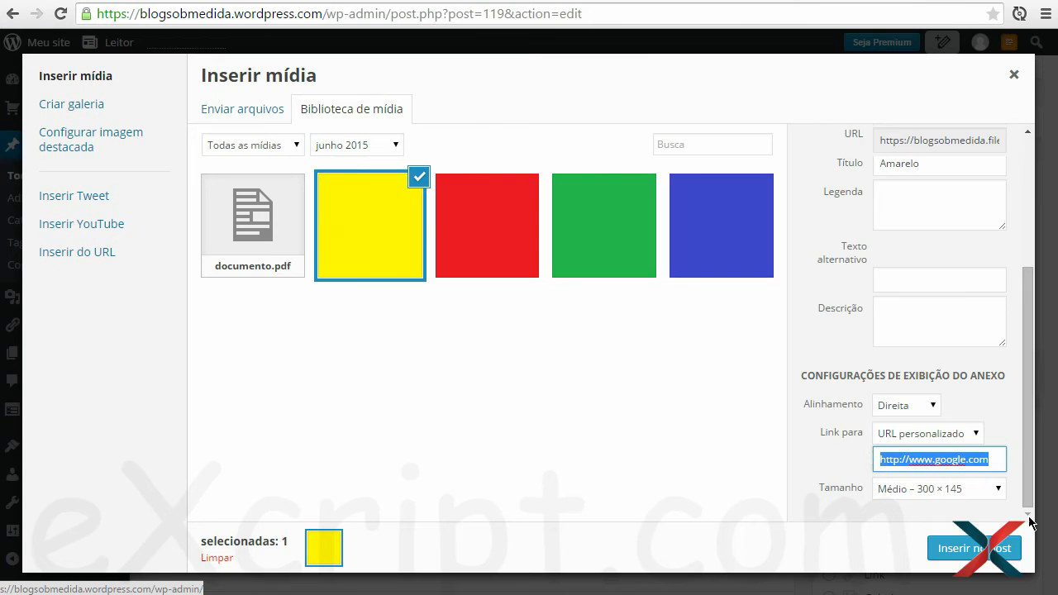
click(974, 550)
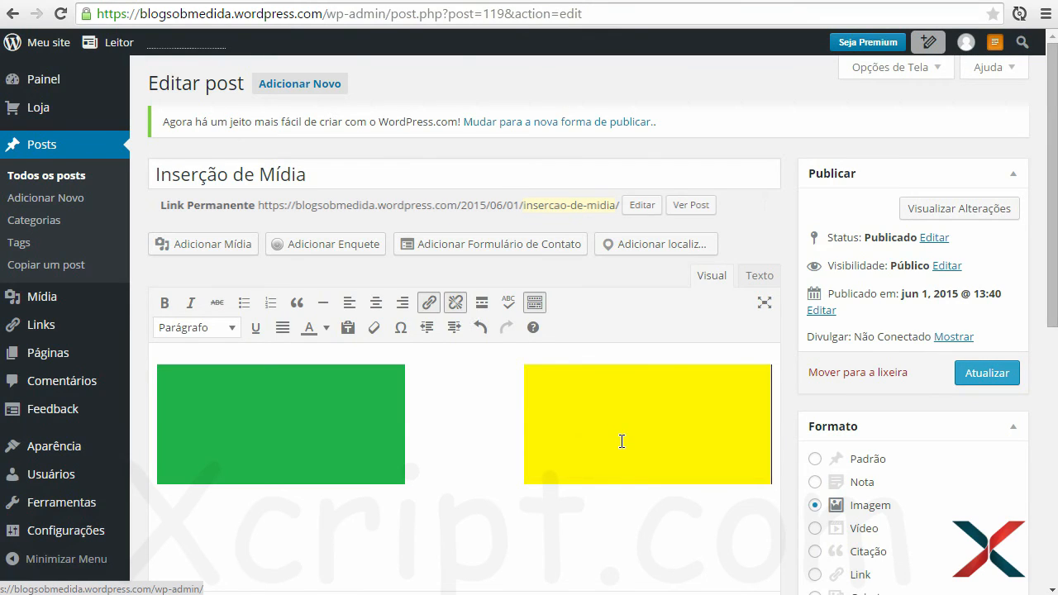
Update the post, preview the changes including the green image's linked file verde.png, and return to the editor
click(986, 376)
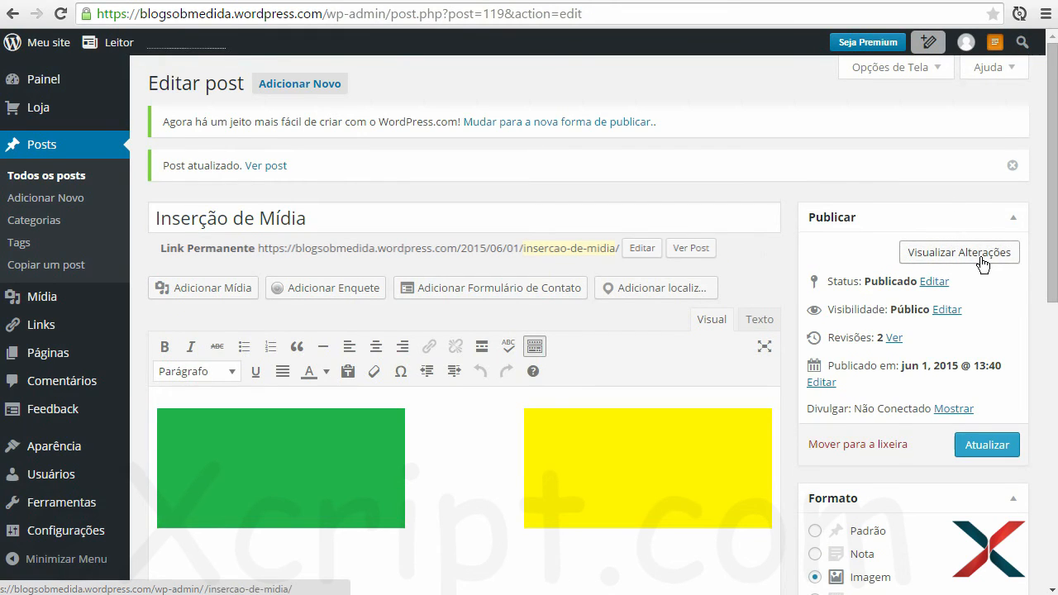
click(983, 263)
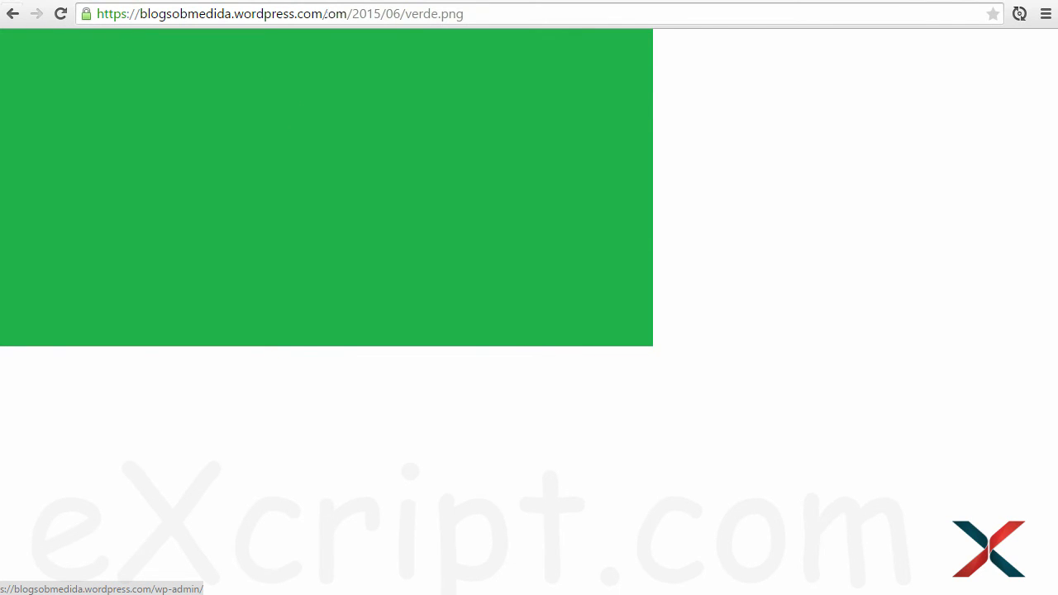
key(alt+Left)
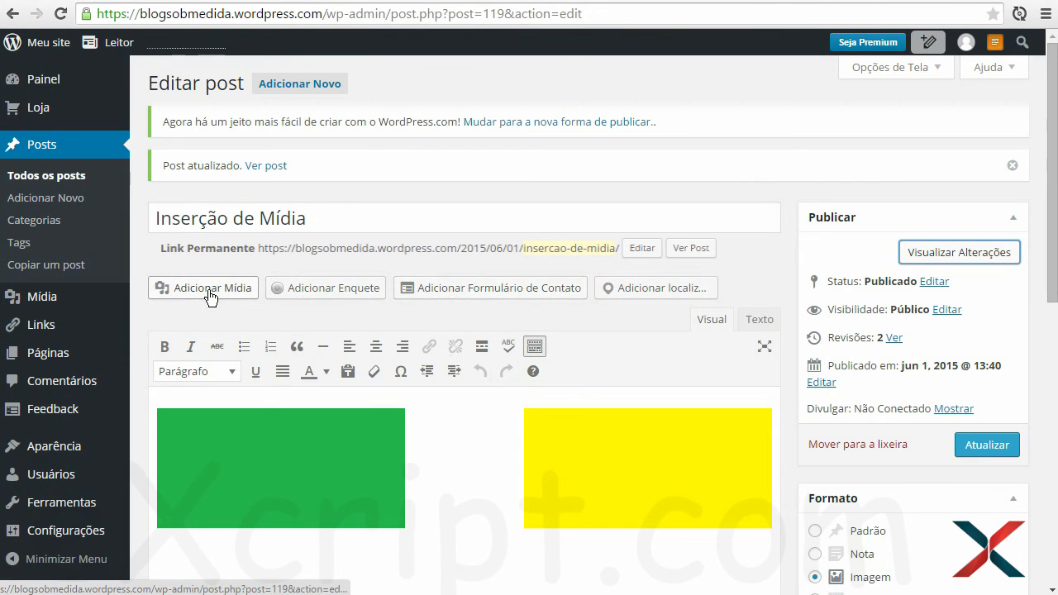
Insert the yellow image from the media library into the post at the size Miniatura – 150 × 73
click(208, 290)
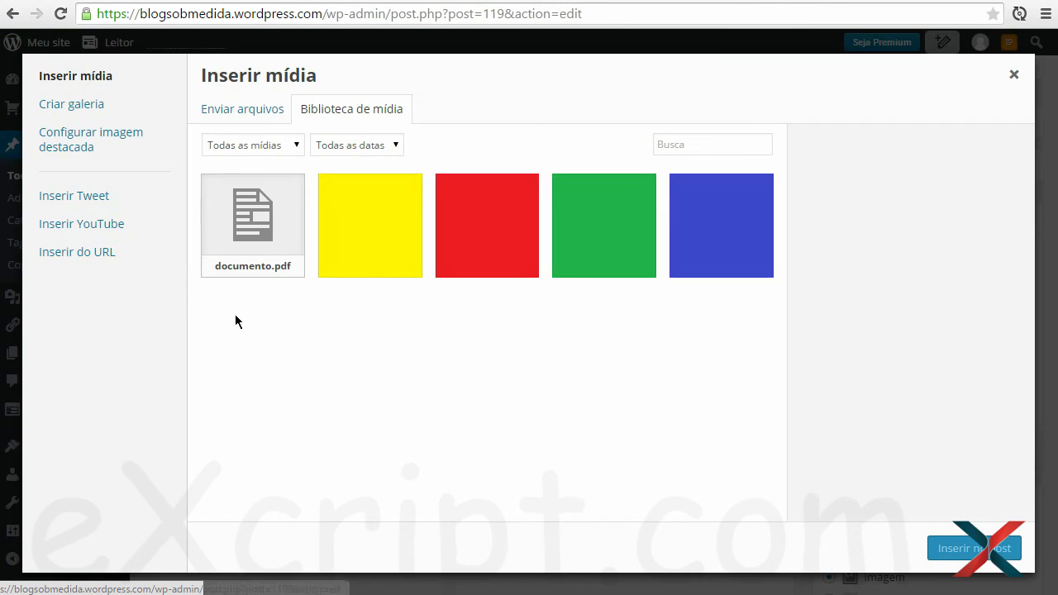
click(393, 241)
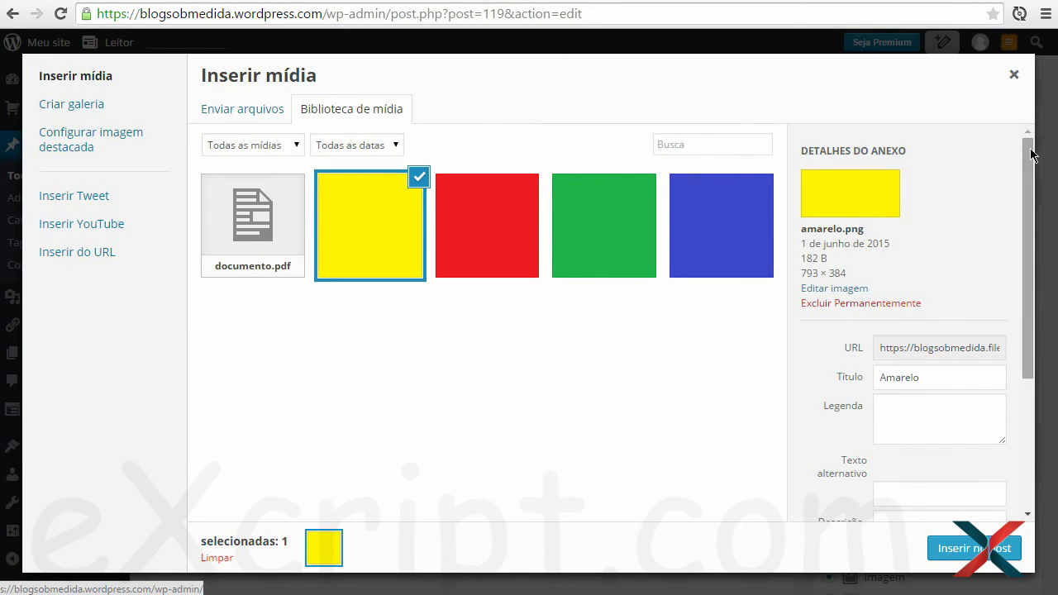
drag(1031, 153, 1030, 282)
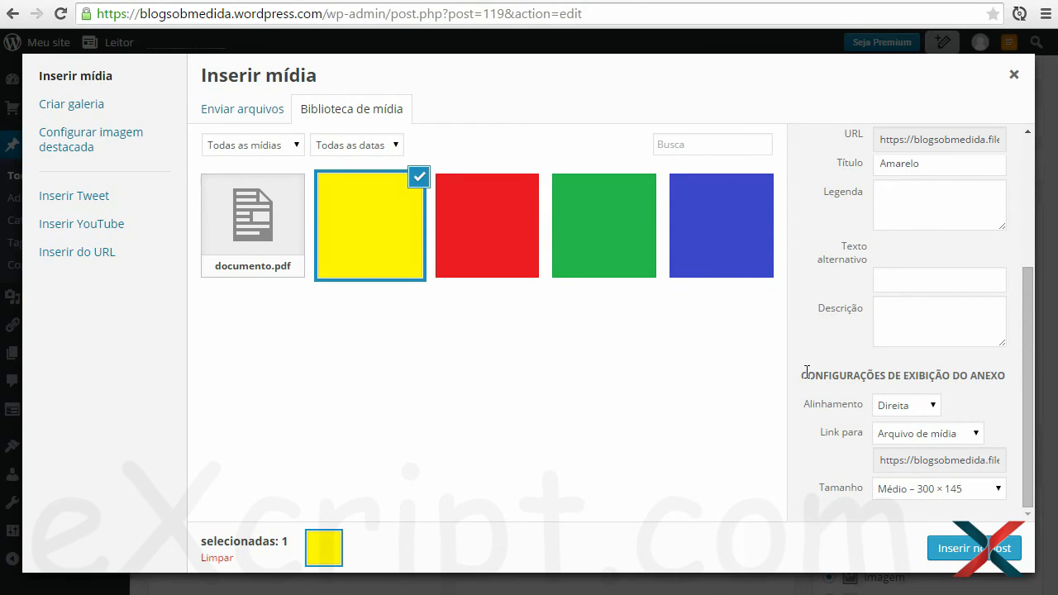
click(835, 501)
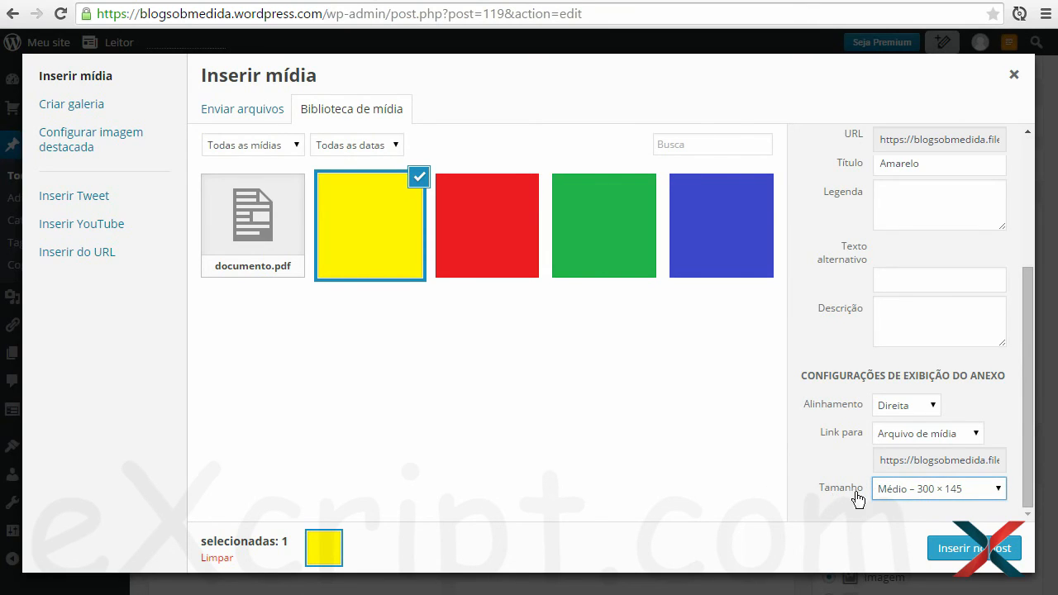
click(1002, 489)
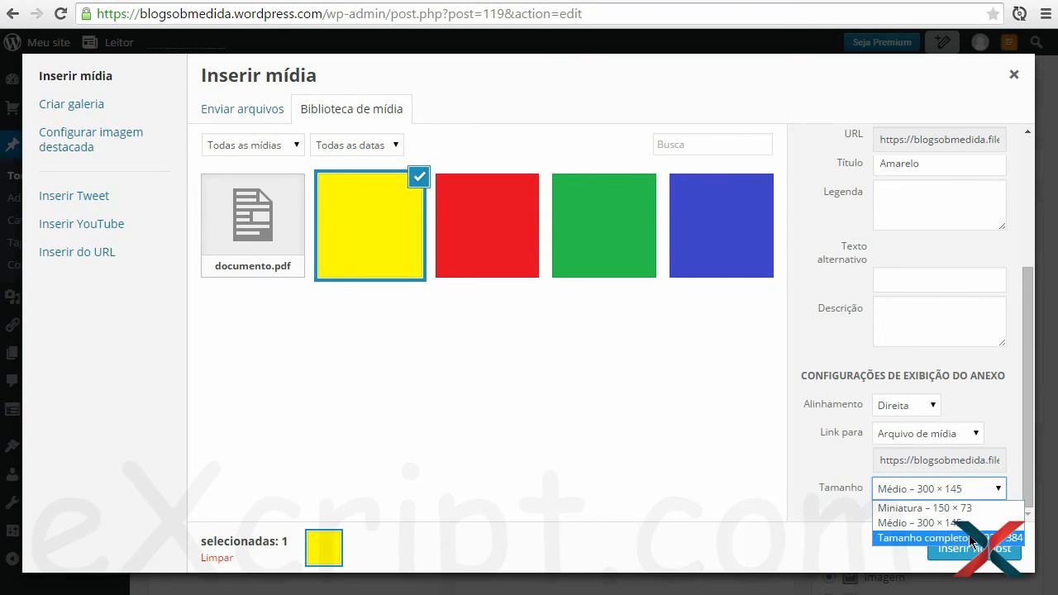
click(936, 508)
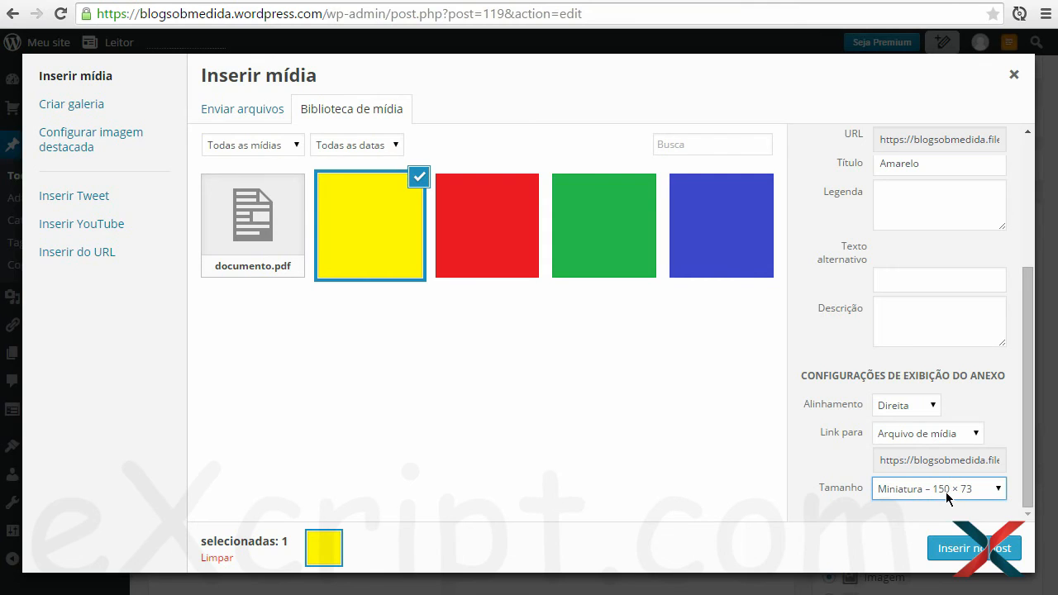
click(969, 553)
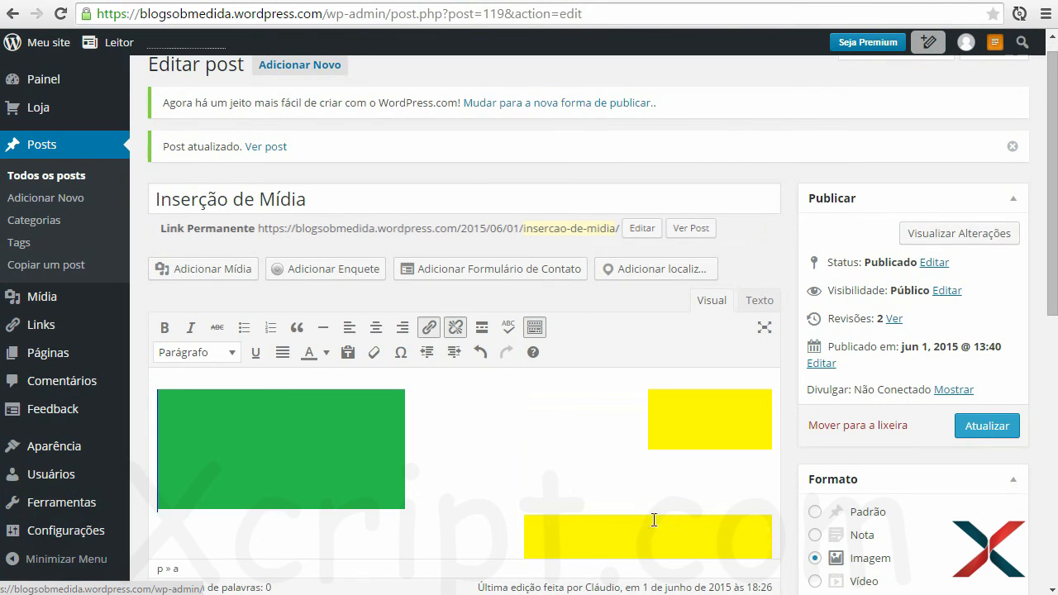
Insert another copy of the yellow image into the post at the size Médio – 300 × 145
scroll(634, 473, down, 2)
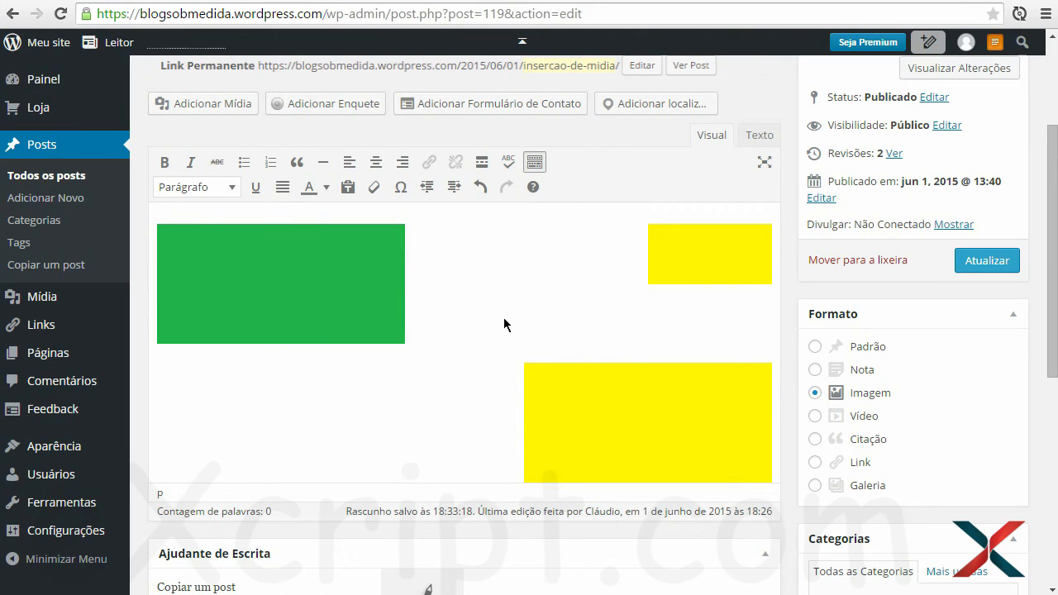
click(222, 103)
click(394, 227)
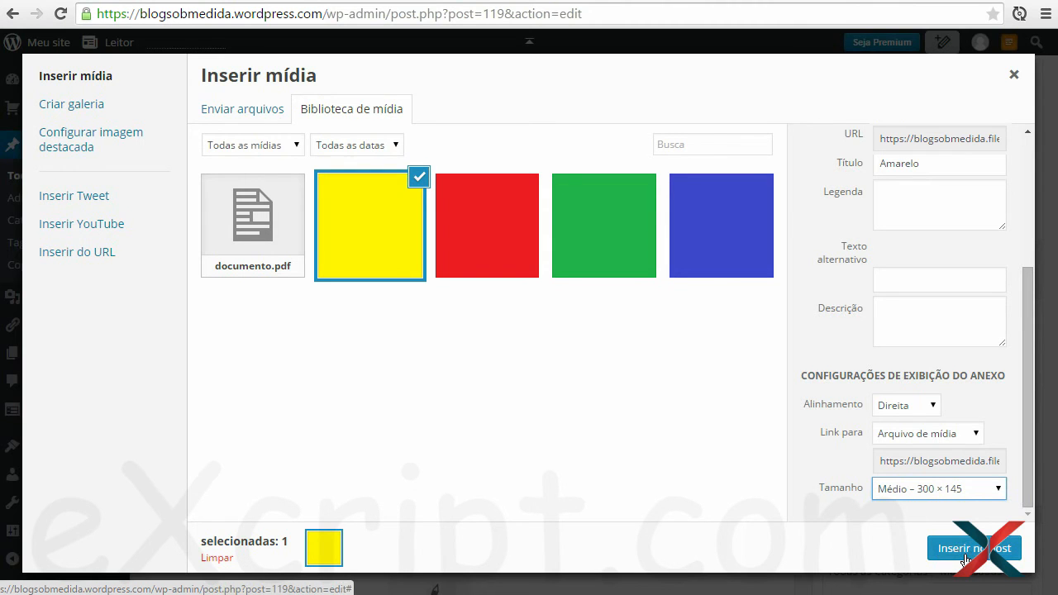
click(965, 557)
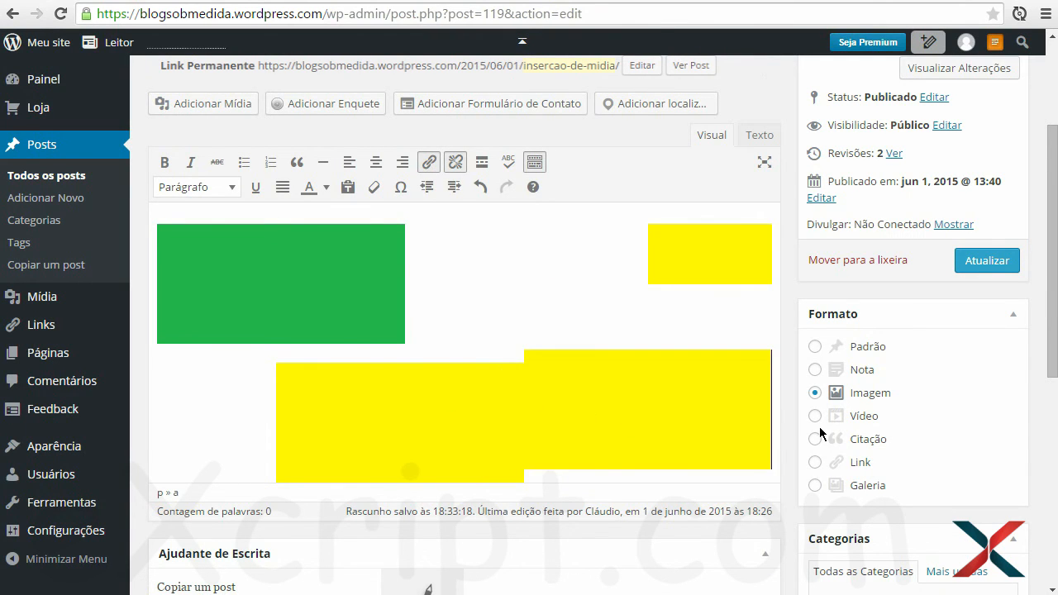
Insert the yellow image on a new line at Tamanho completo and inspect it in the post body
key(Return)
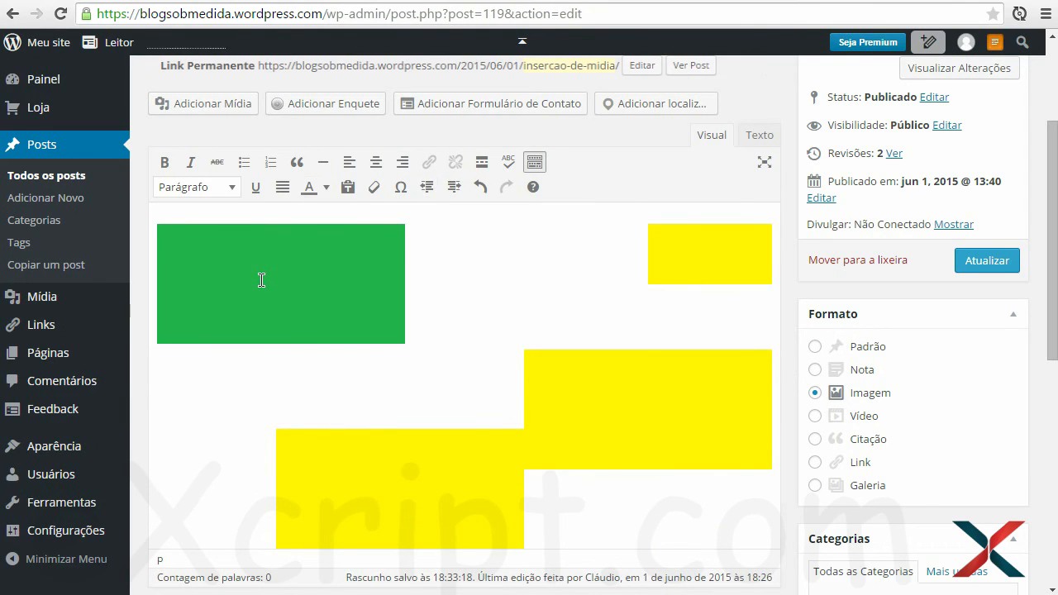
click(219, 109)
click(371, 225)
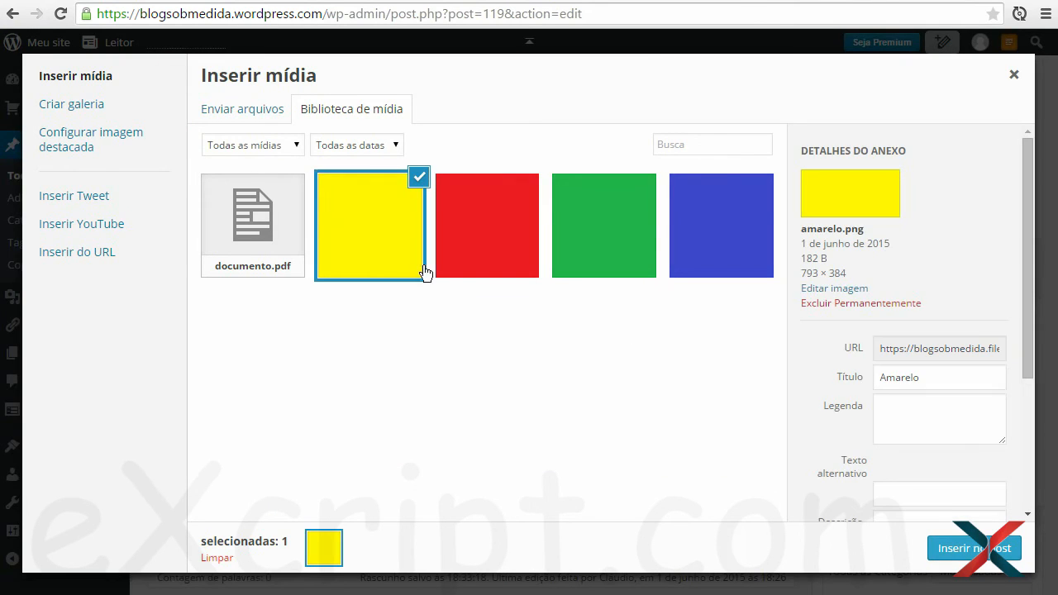
scroll(989, 311, down, 3)
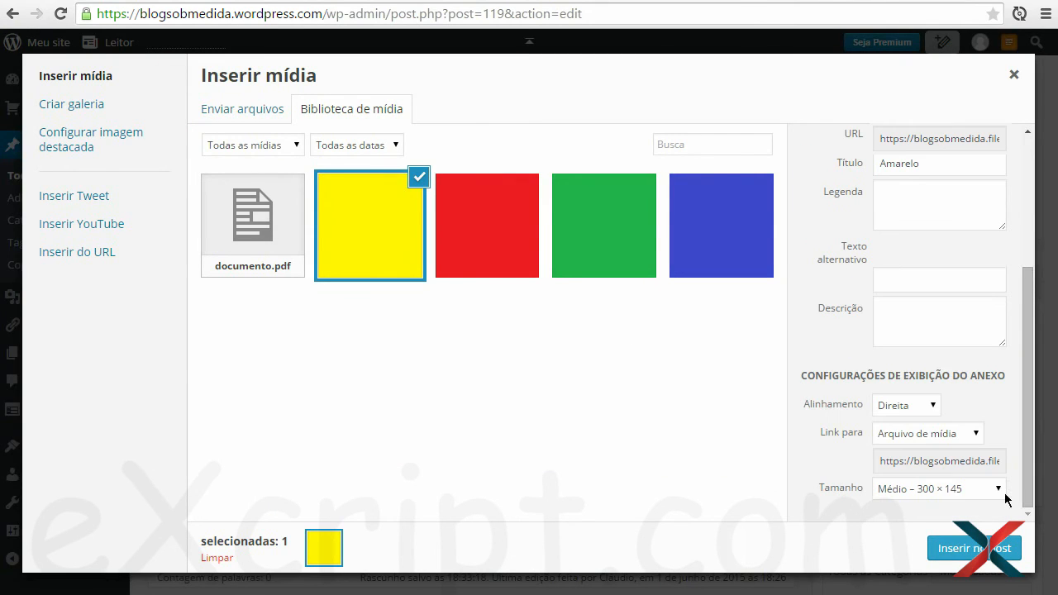
click(952, 490)
click(941, 535)
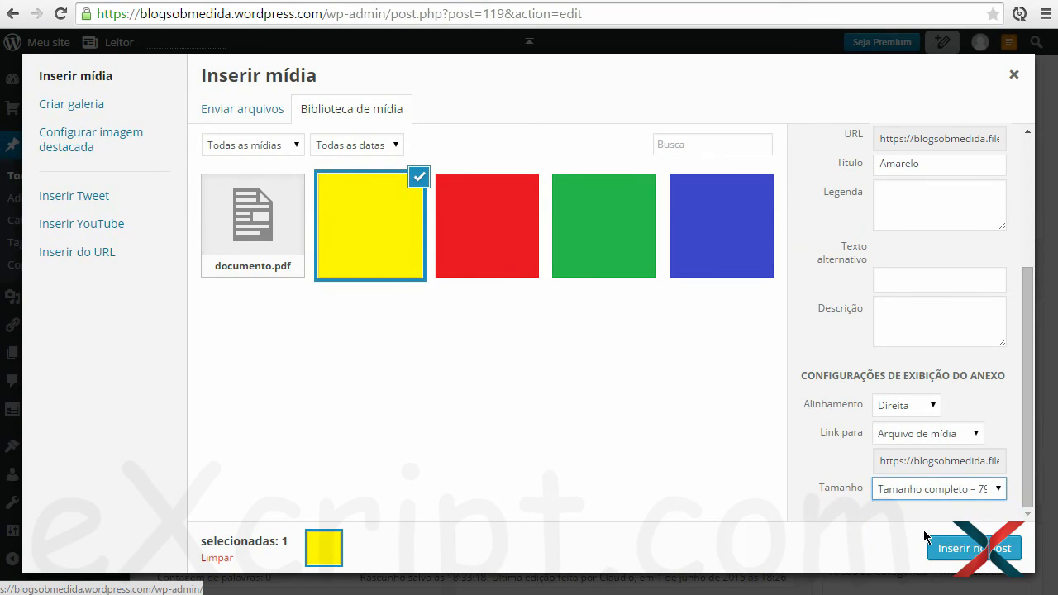
click(973, 548)
scroll(719, 524, down, 3)
scroll(418, 424, down, 3)
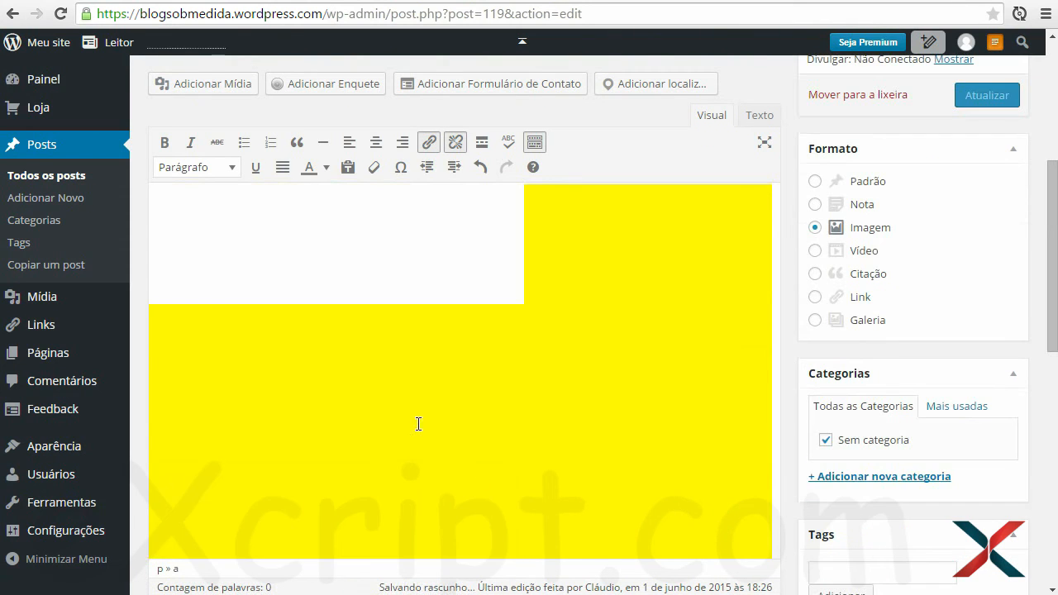
scroll(592, 395, down, 2)
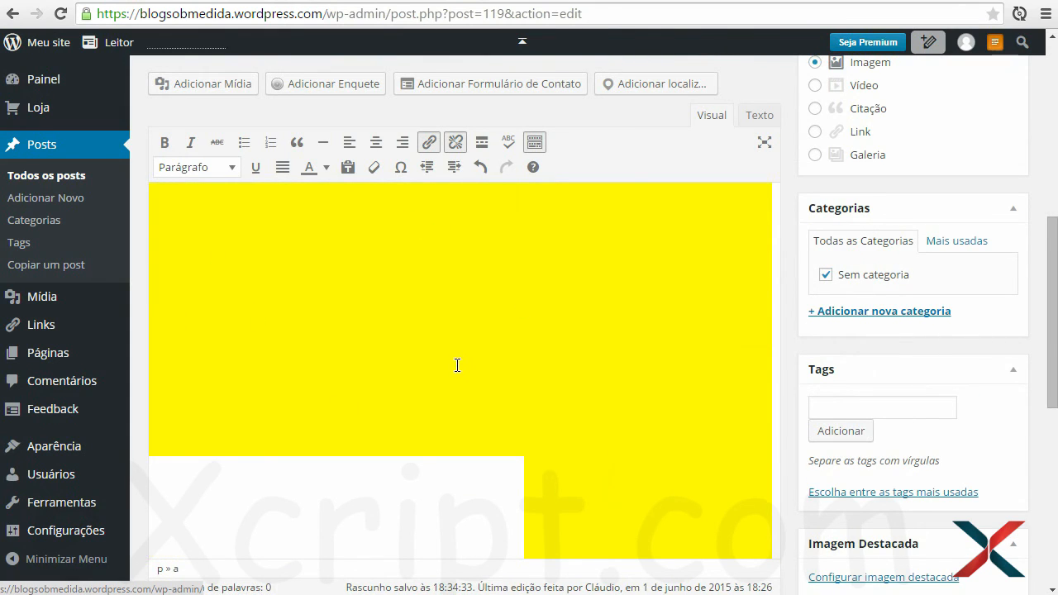
Select the yellow image for insertion again and set its size to Miniatura – 150 × 73
drag(1050, 277, 1048, 254)
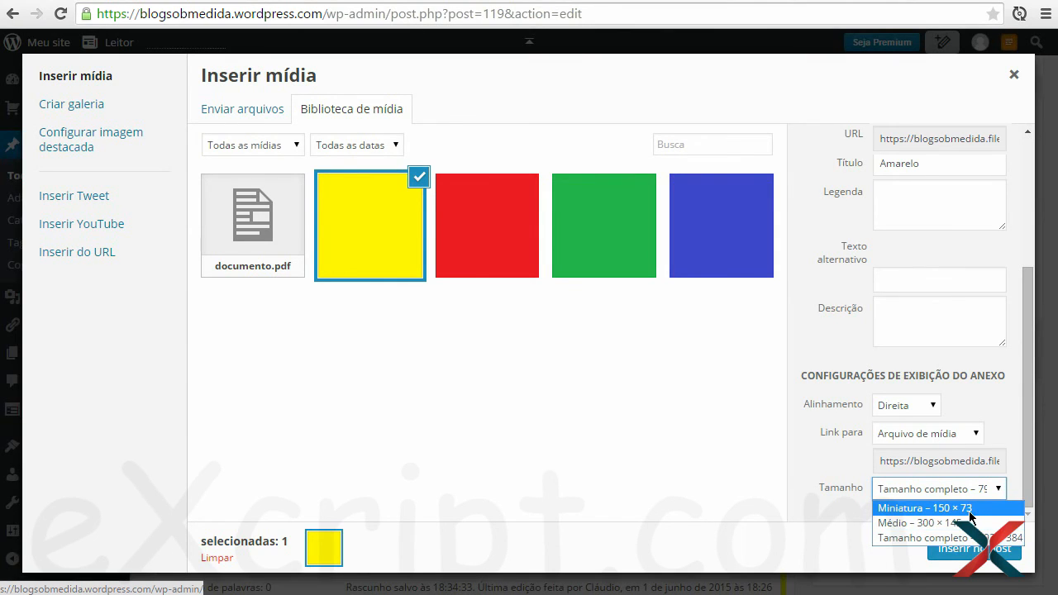
click(872, 480)
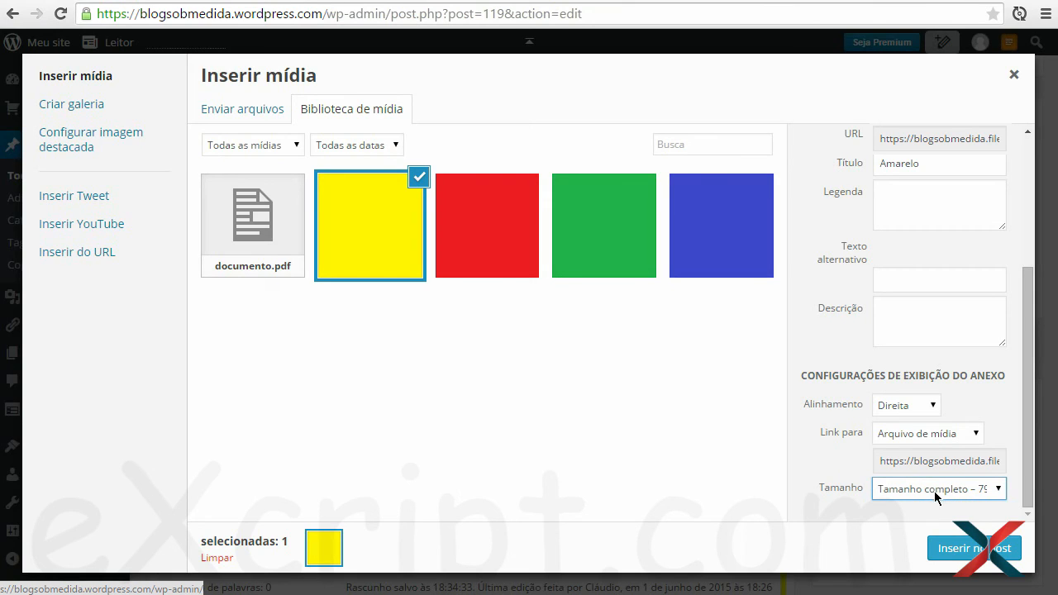
click(936, 496)
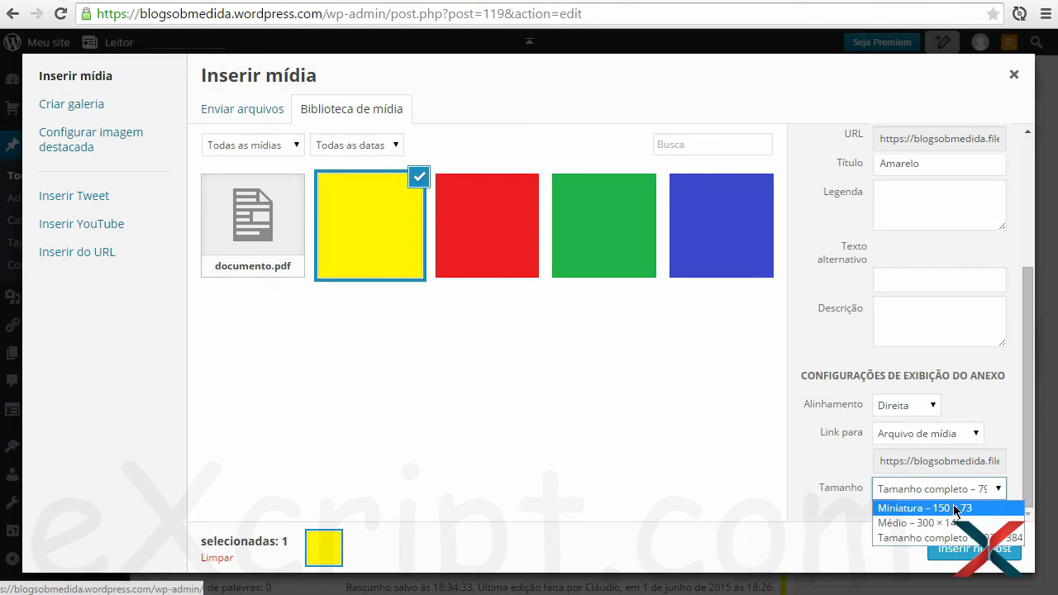
click(909, 507)
click(909, 497)
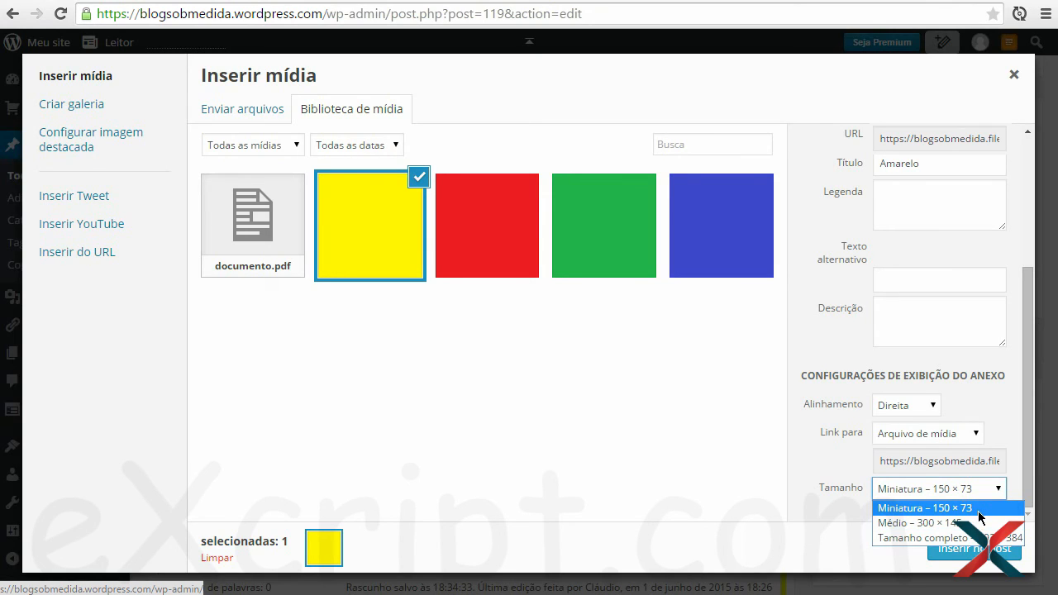
click(886, 516)
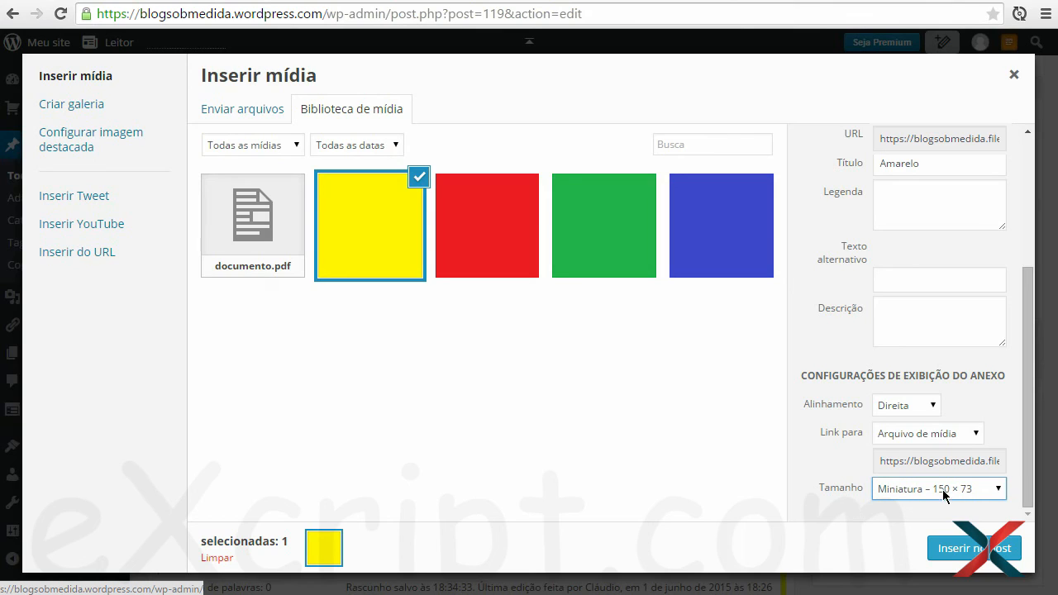
Set the selected yellow image's size to Tamanho completo
drag(821, 490, 871, 491)
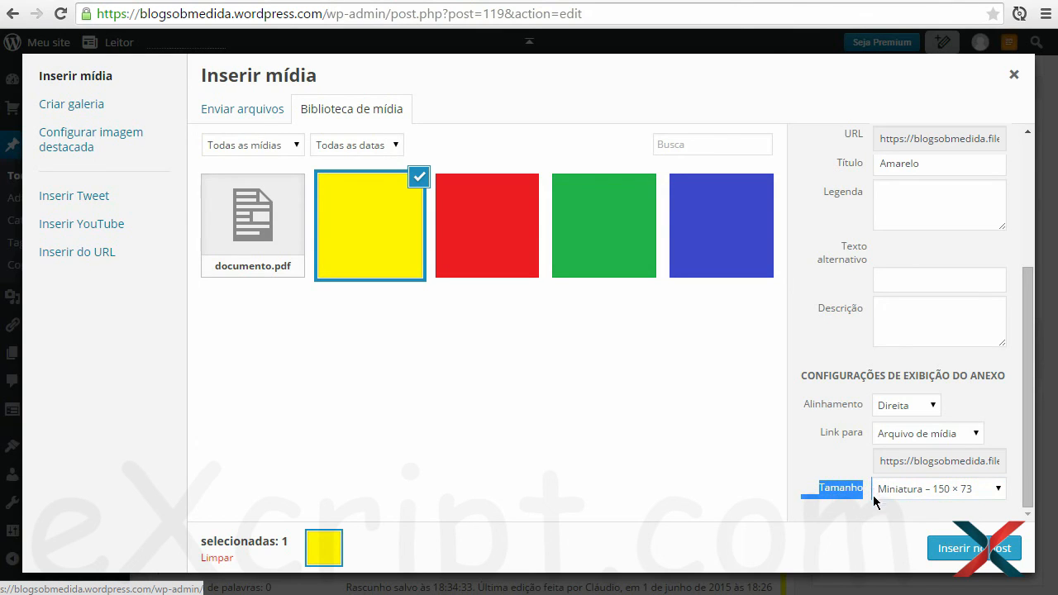
click(866, 509)
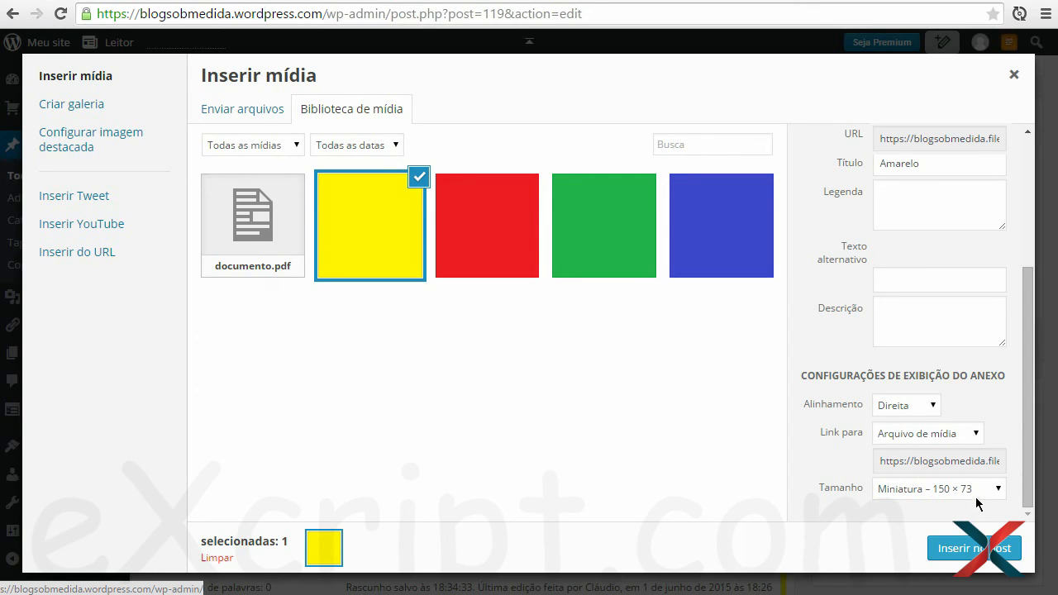
click(891, 493)
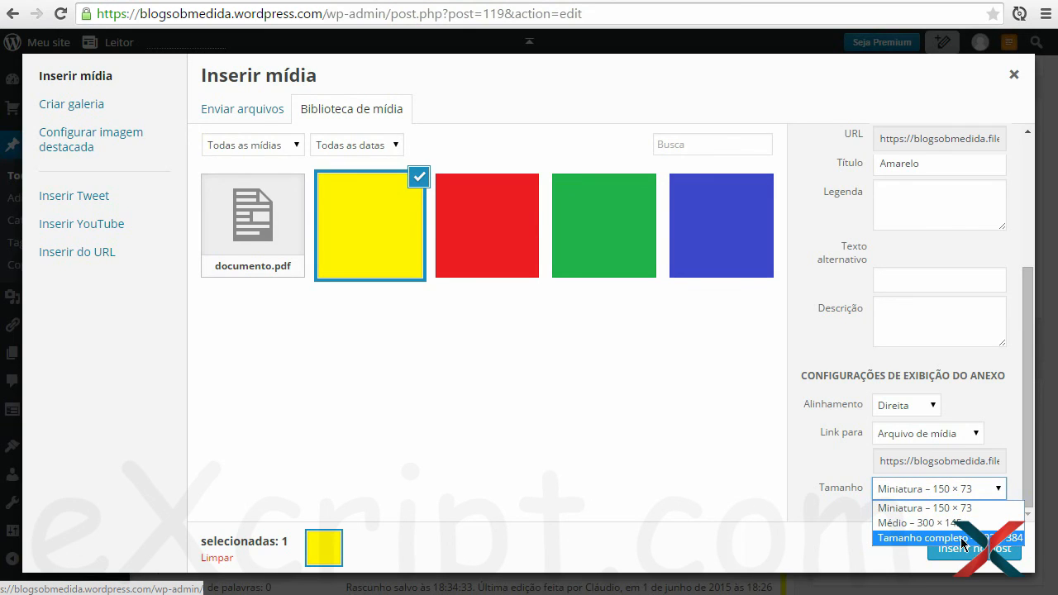
click(915, 538)
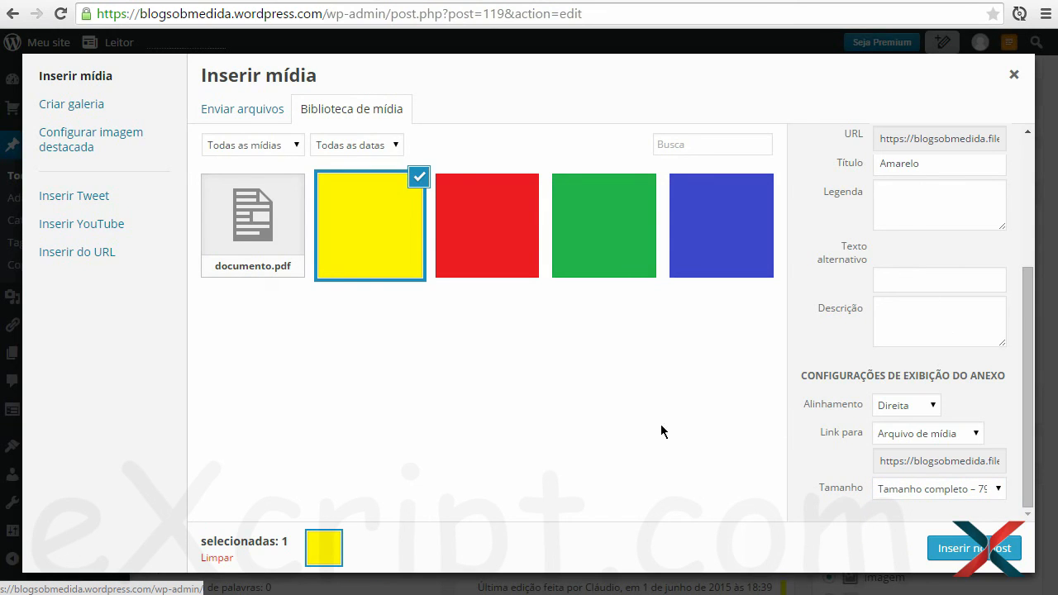
Leave the media dialog without inserting anything, update the post and preview its changes
click(1015, 78)
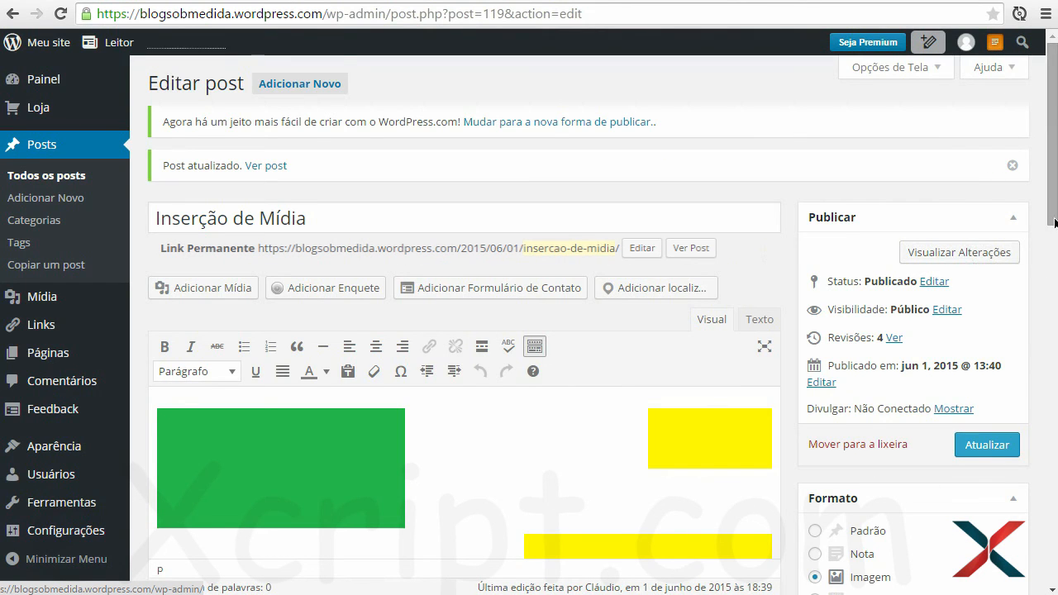
scroll(1055, 221, down, 2)
click(991, 293)
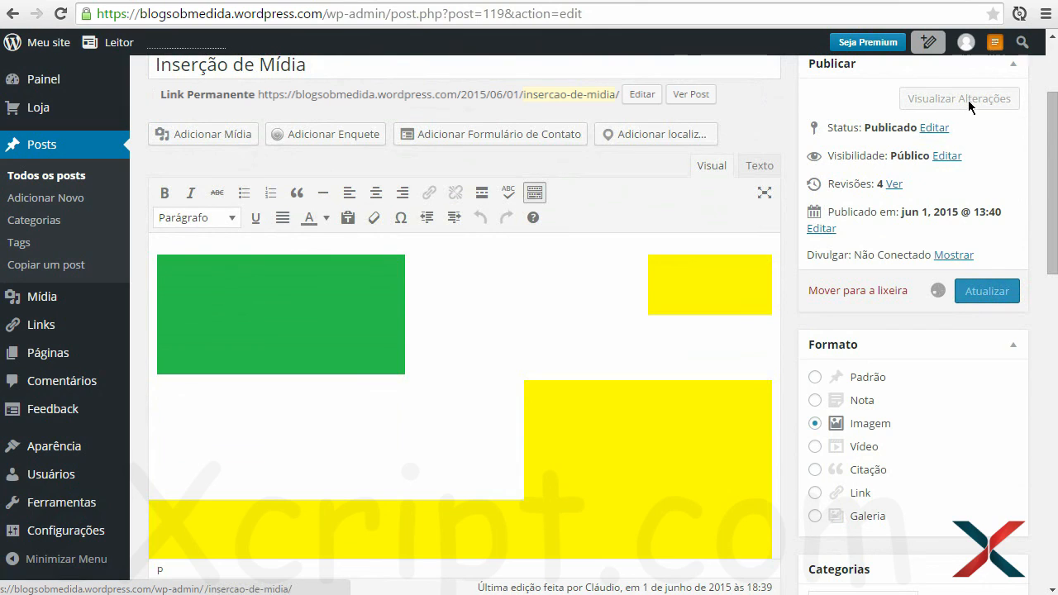
click(968, 100)
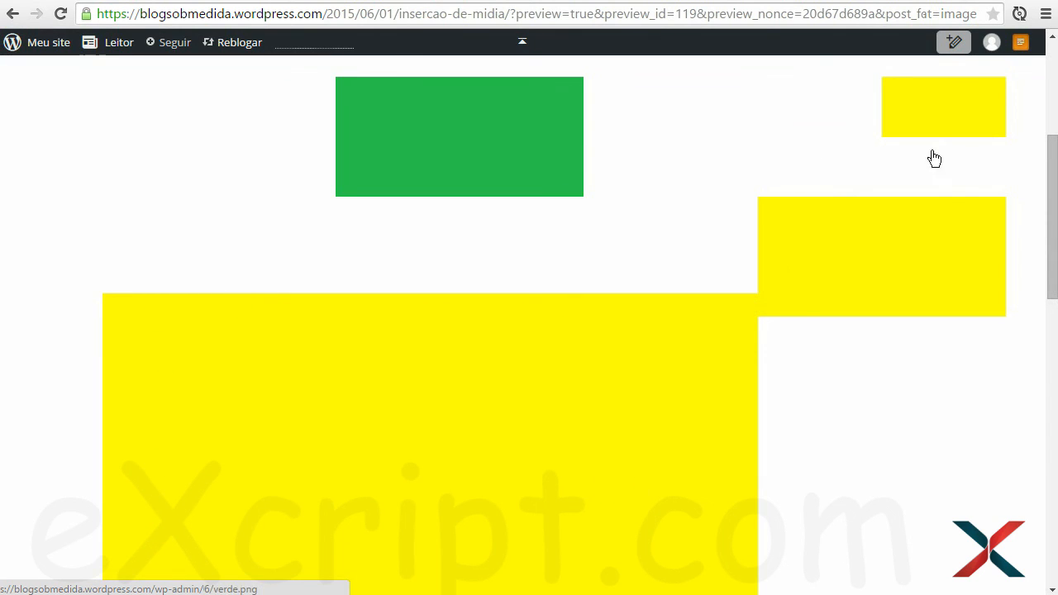
View the linked media file of the small, medium and full-size yellow images in the preview, returning to the post each time
click(934, 120)
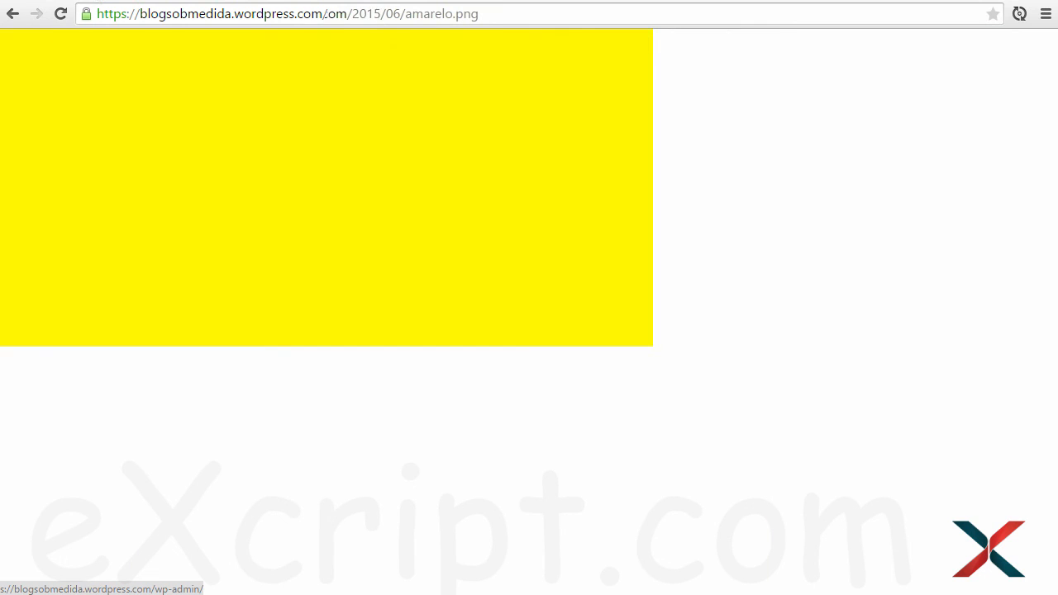
key(alt+Left)
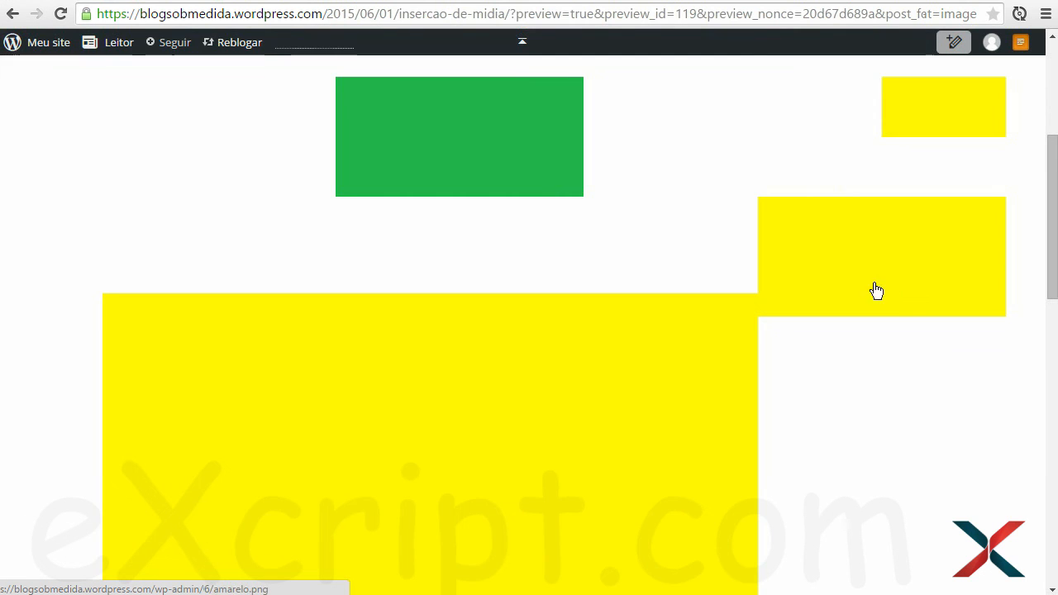
click(915, 297)
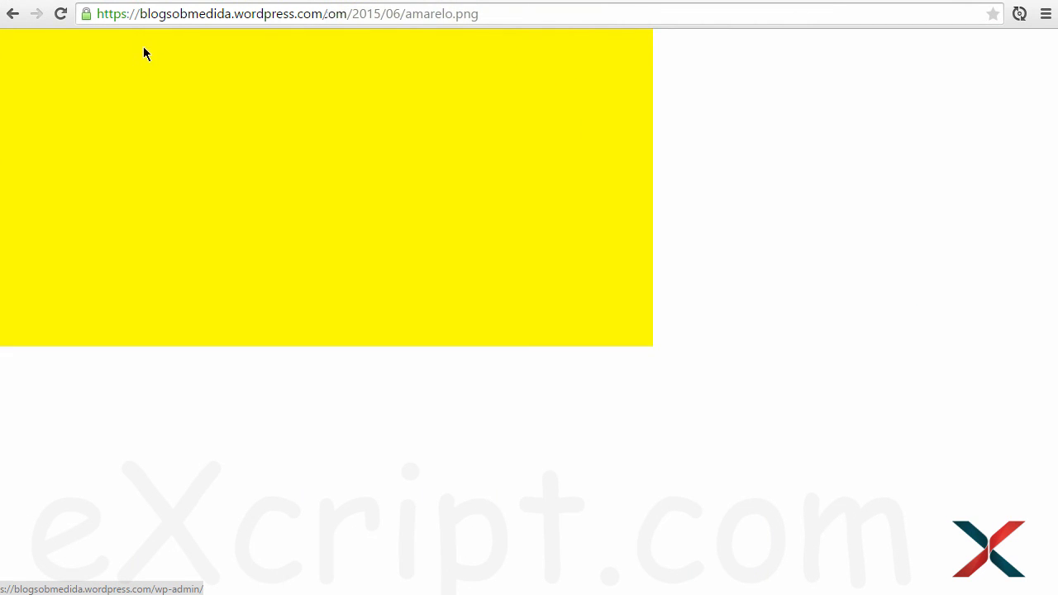
key(alt+Left)
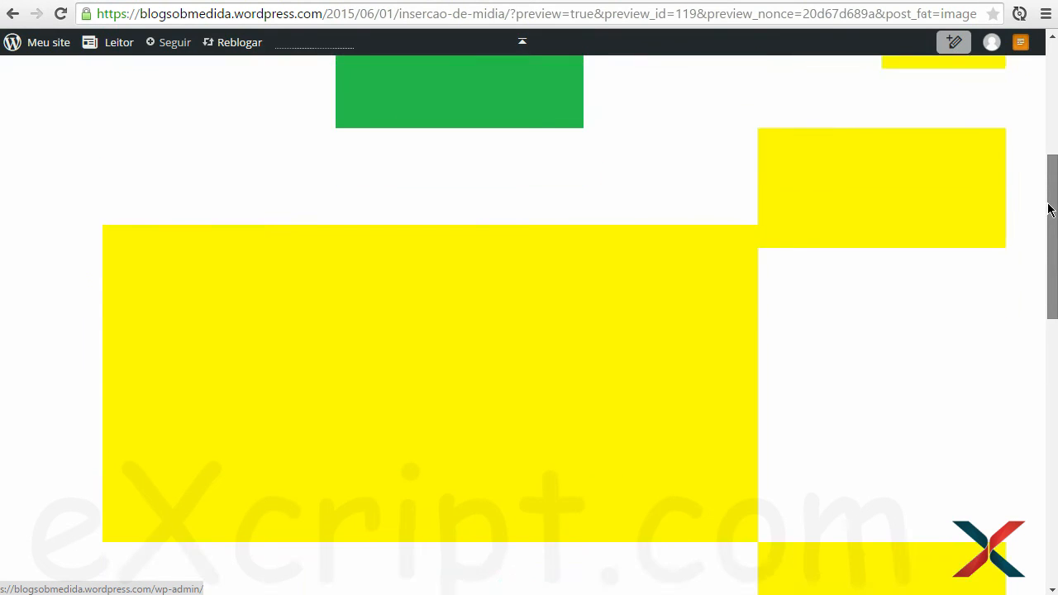
click(520, 280)
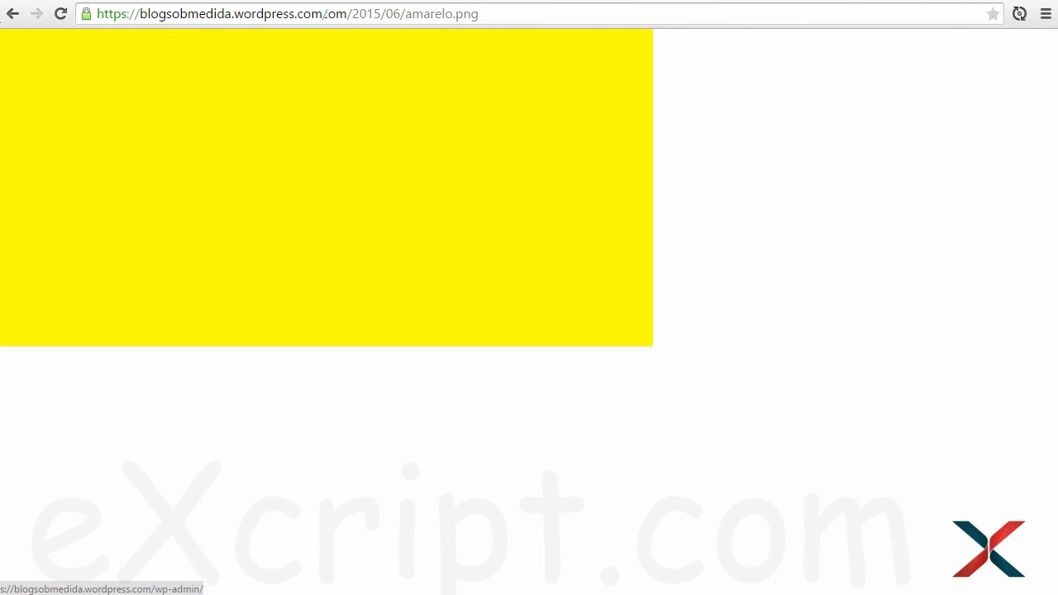
key(alt+Left)
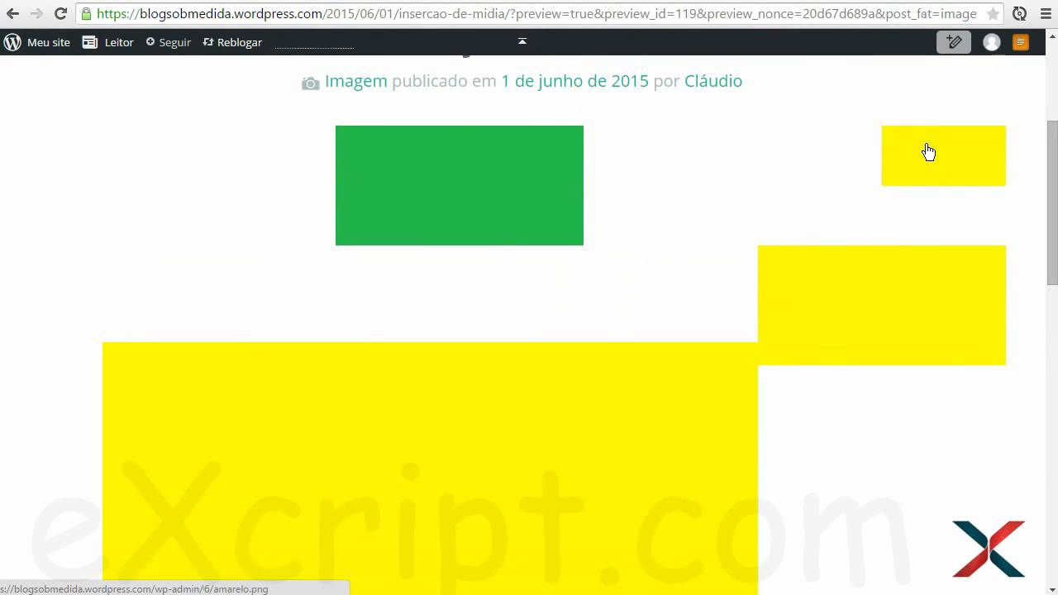
Save the smallest yellow image from the preview to the desktop as "amarelo - pequeno.png"
right_click(923, 146)
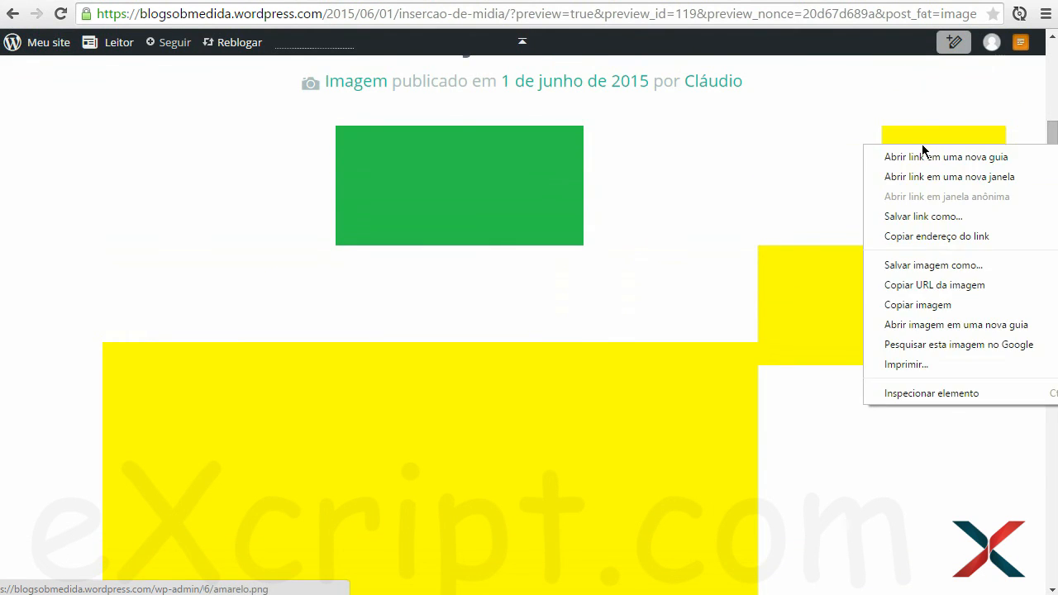
click(971, 265)
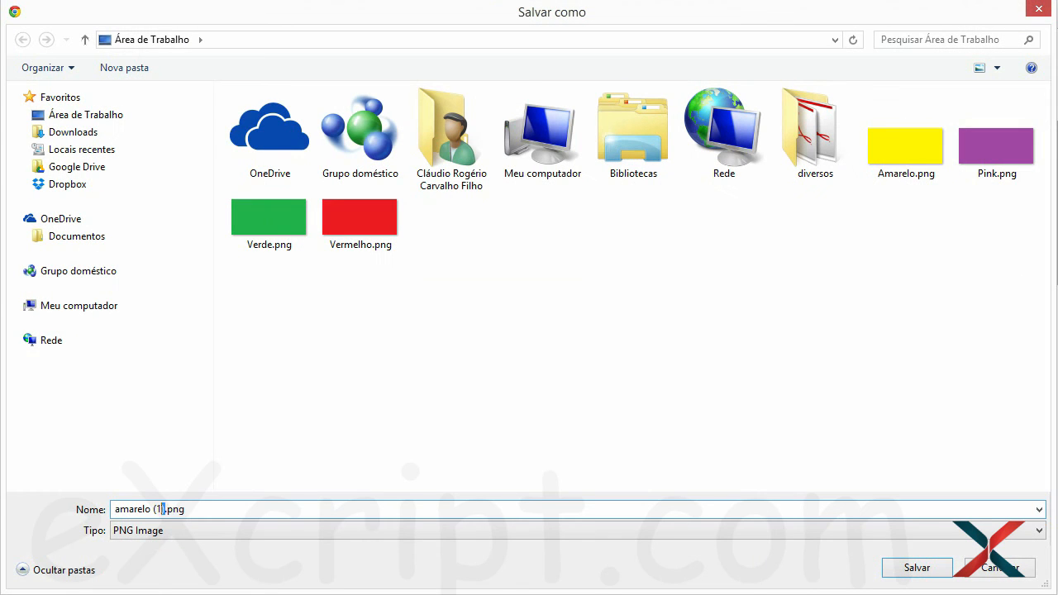
text(- pequeno)
click(918, 569)
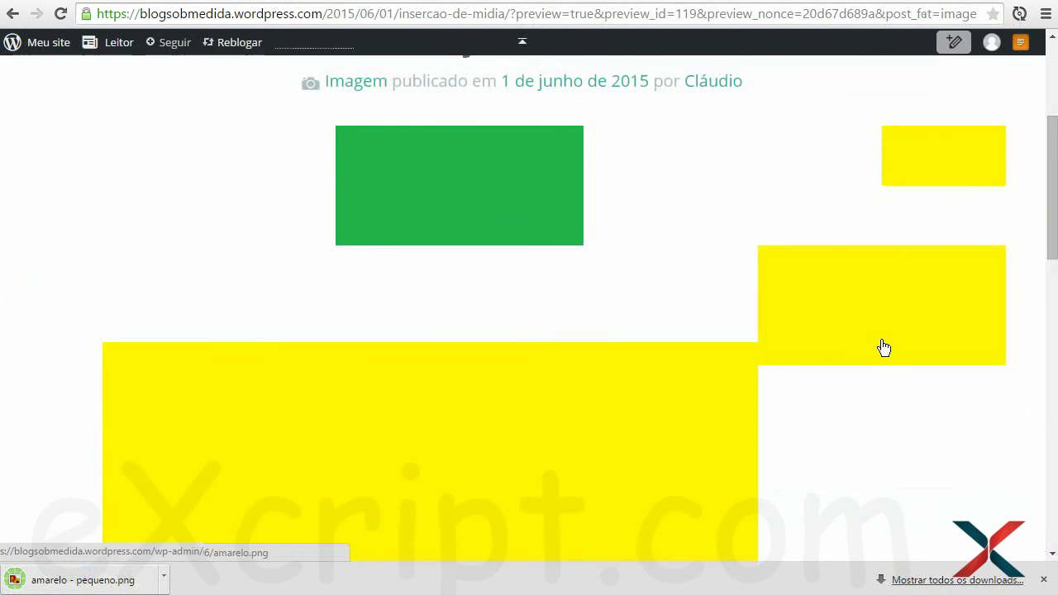
Save the medium yellow image from the preview to the desktop as "amarelo - médio.png"
right_click(891, 284)
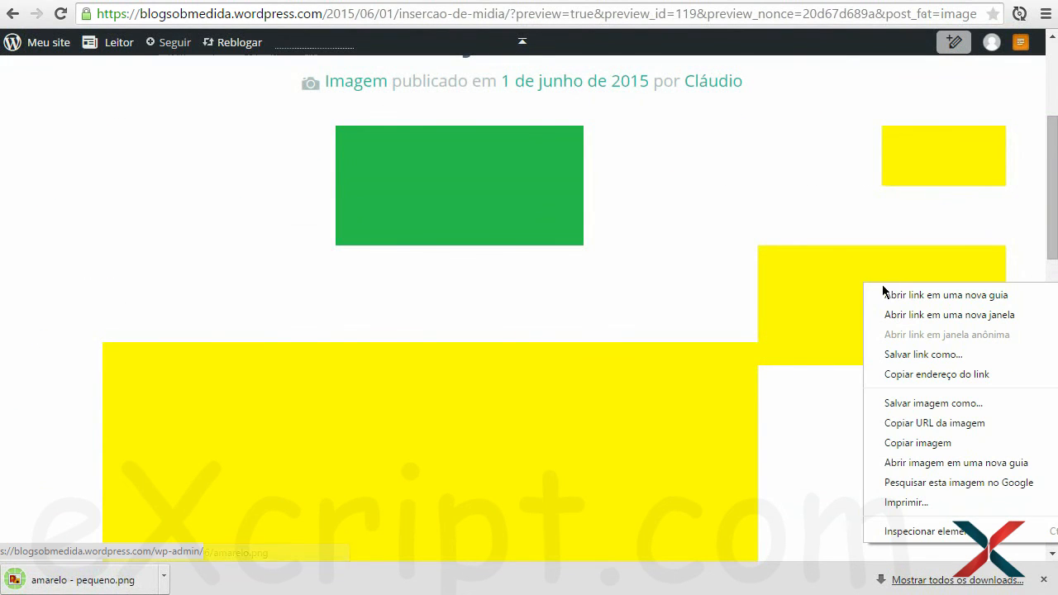
click(973, 357)
click(283, 511)
key(Left)
key(Left)
key(Left)
key(Left)
key(BackSpace)
key(BackSpace)
key(BackSpace)
text(.- médio)
click(924, 567)
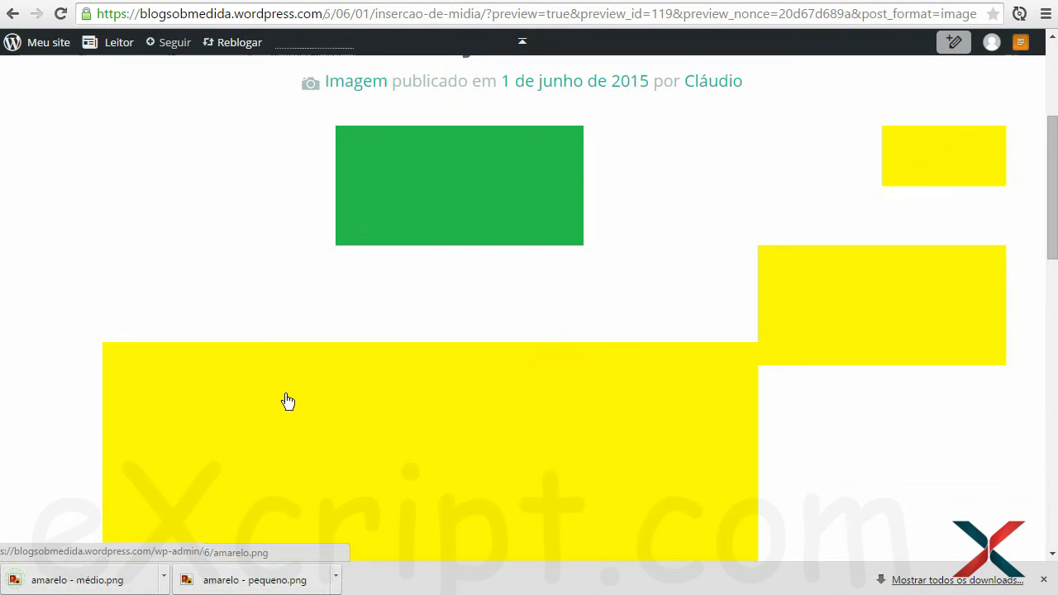
Save the full-size yellow image from the preview to the desktop as "amarelo - original.png"
drag(1053, 189, 1053, 225)
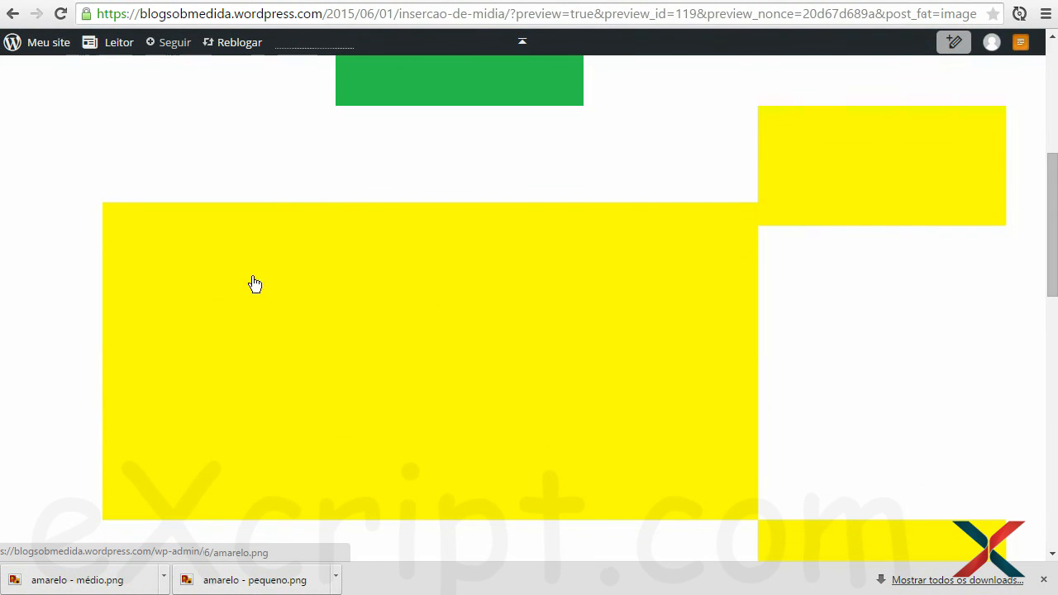
right_click(206, 385)
click(328, 506)
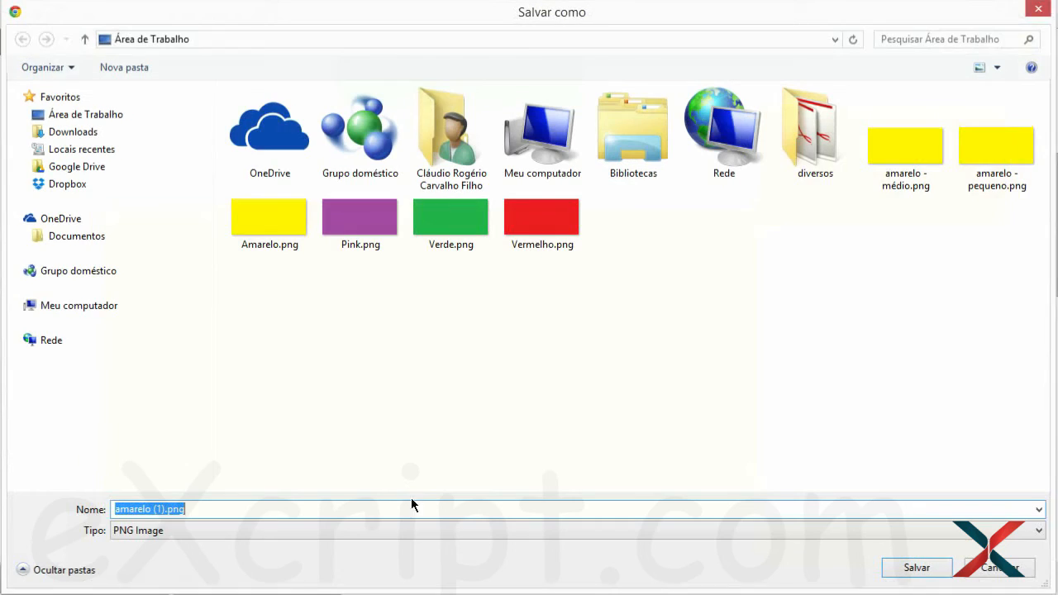
key(End)
key(shift+Left)
key(shift+Left)
key(shift+Left)
text(- original)
key(Return)
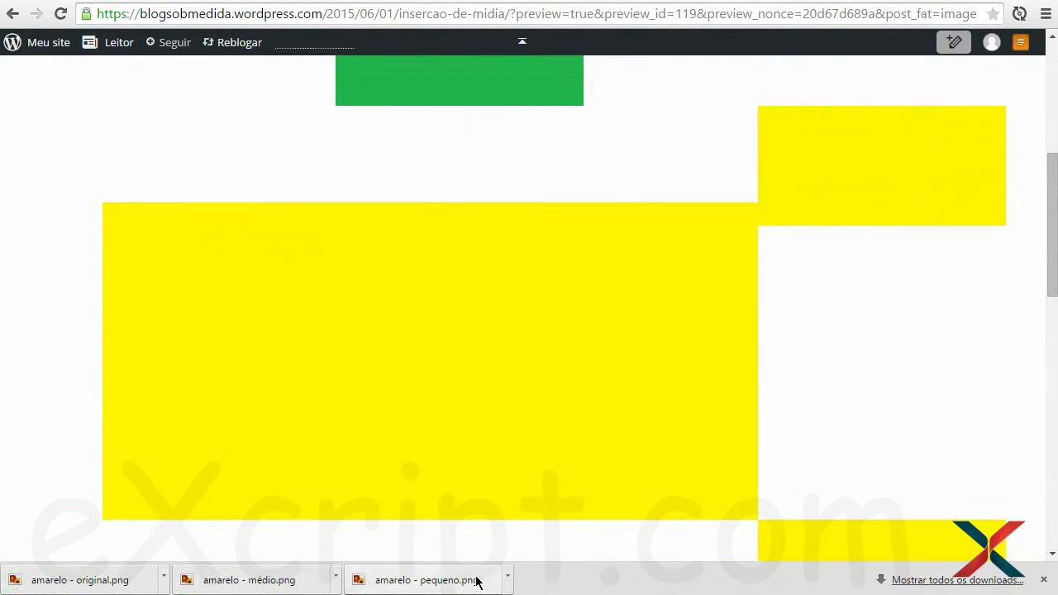
View the downloaded pequeno, médio and original yellow images one after another to compare their sizes, closing each one
click(403, 582)
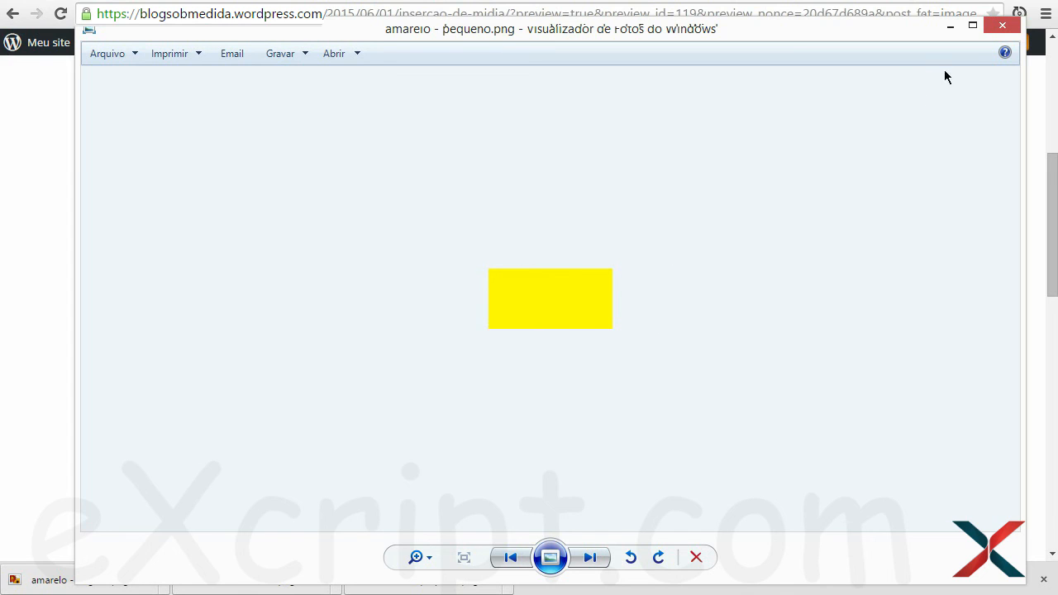
click(1001, 25)
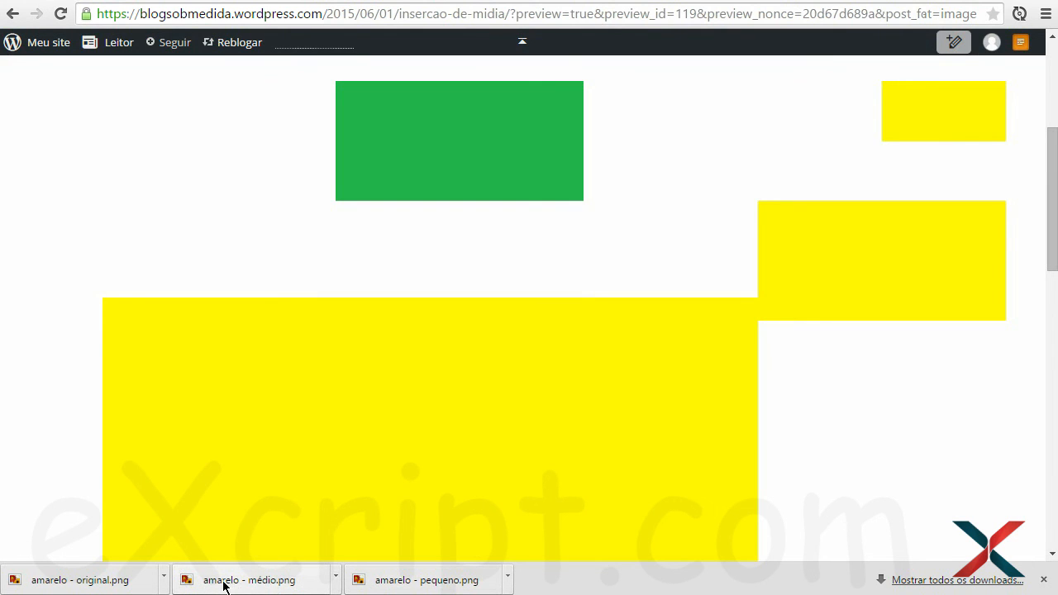
click(279, 583)
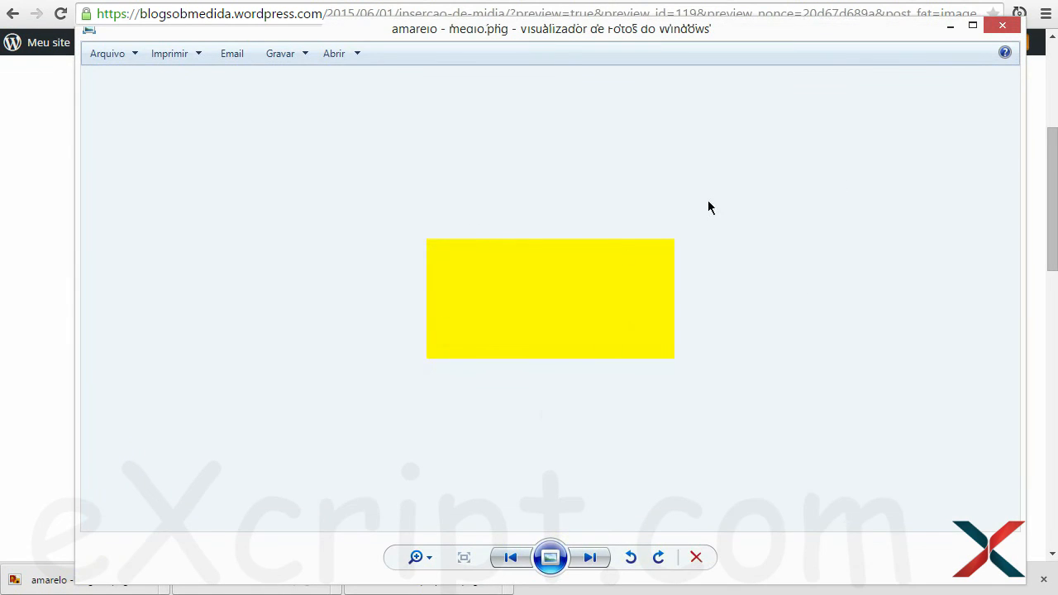
click(1002, 26)
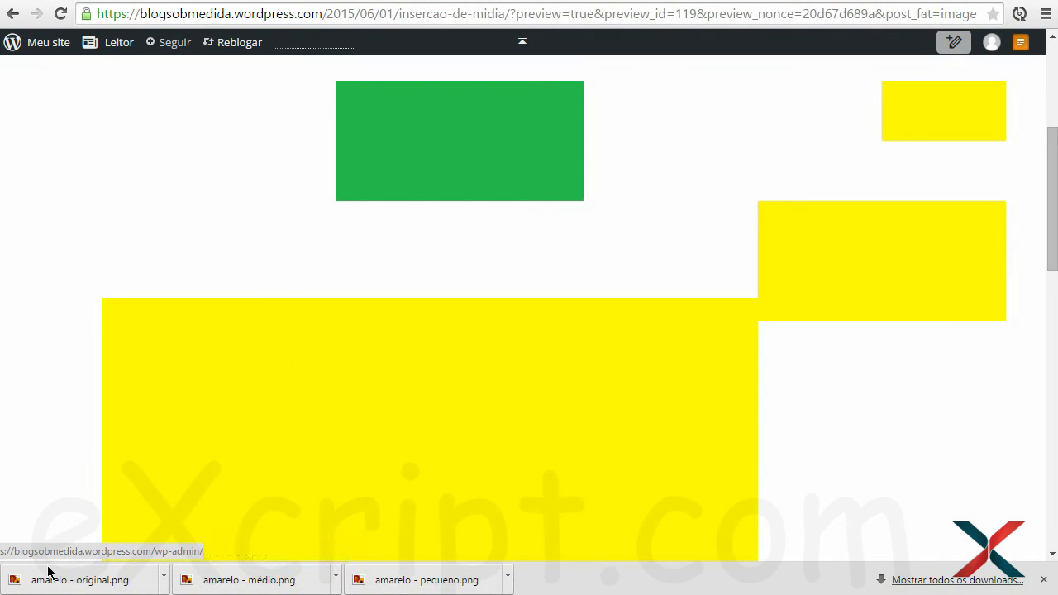
click(85, 583)
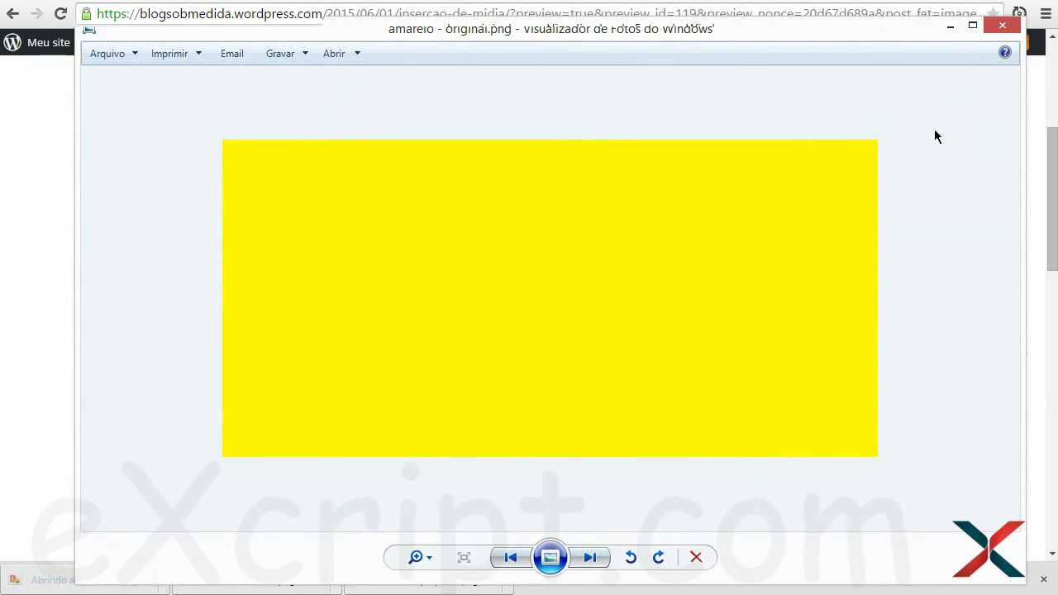
click(1013, 32)
Return to the post editor, reopen media insertion and set the selected yellow image's size to Miniatura – 150 × 73
click(510, 58)
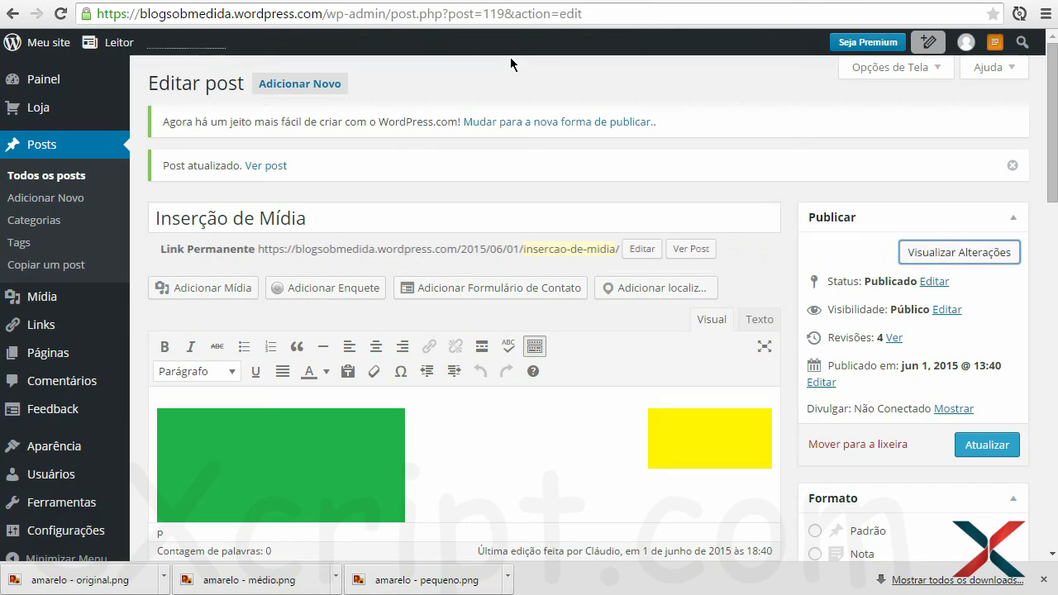
click(209, 289)
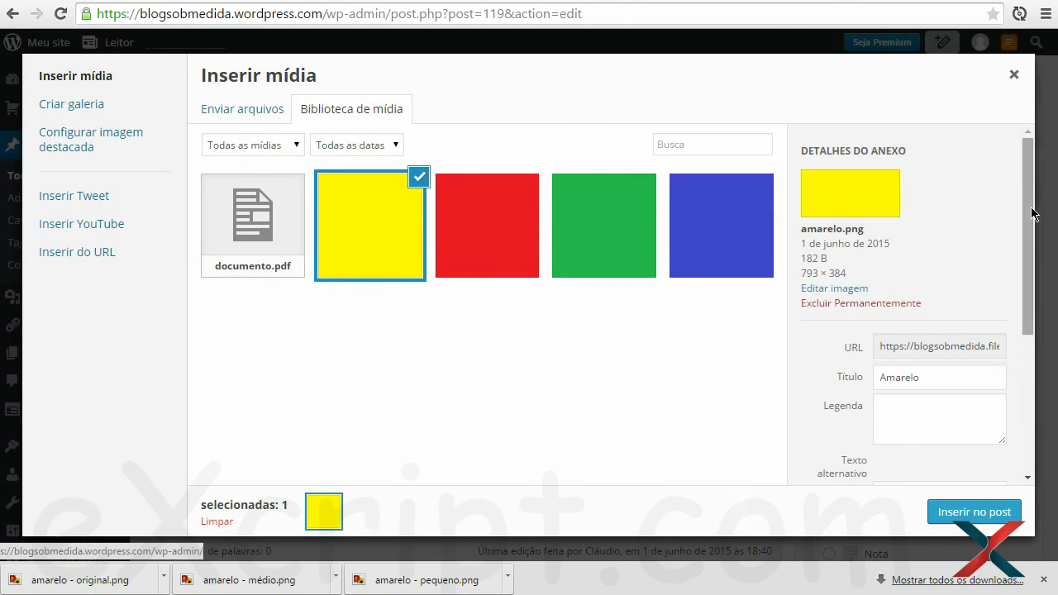
scroll(954, 475, down, 3)
click(986, 454)
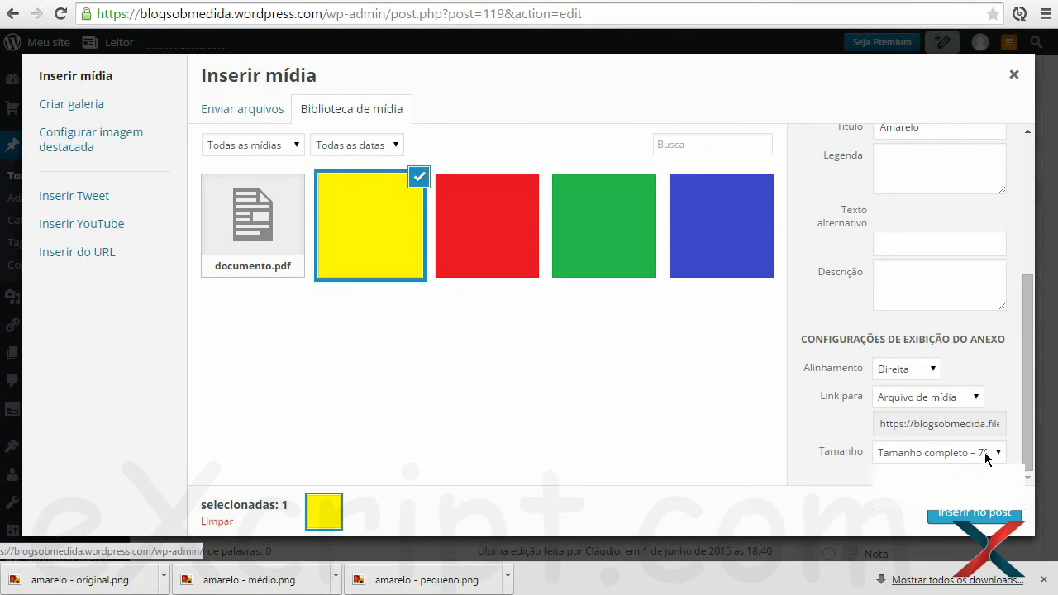
click(975, 473)
Review the size options offered for the yellow image without choosing another one
click(939, 453)
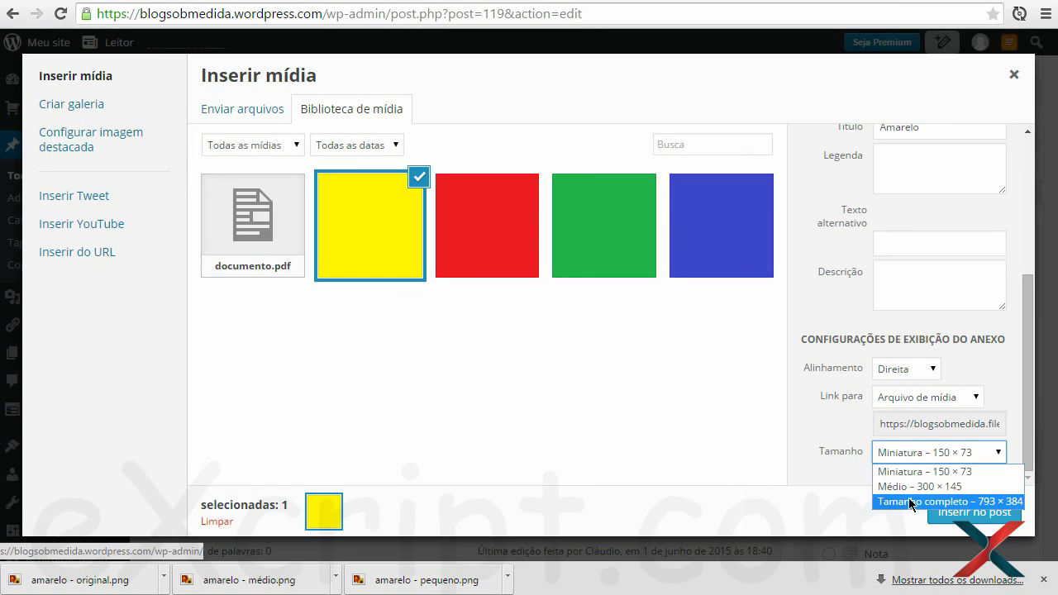
click(839, 461)
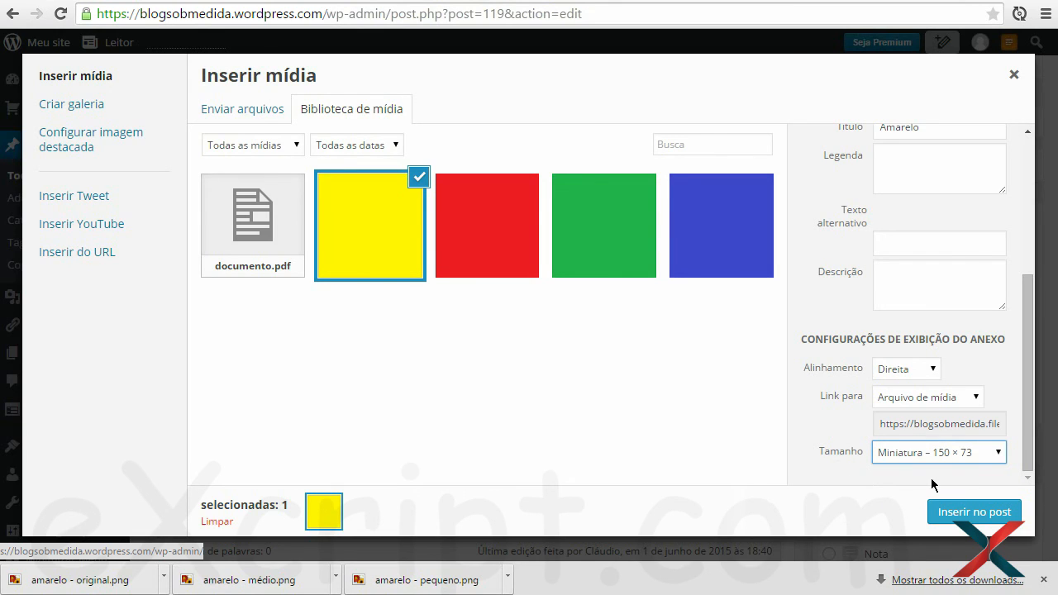
click(933, 453)
click(845, 460)
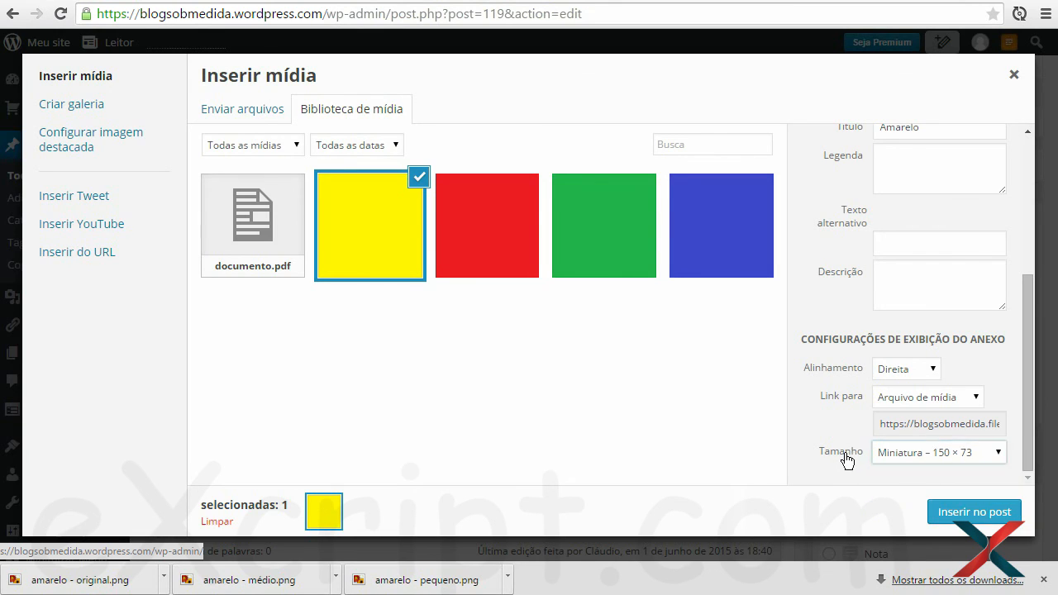